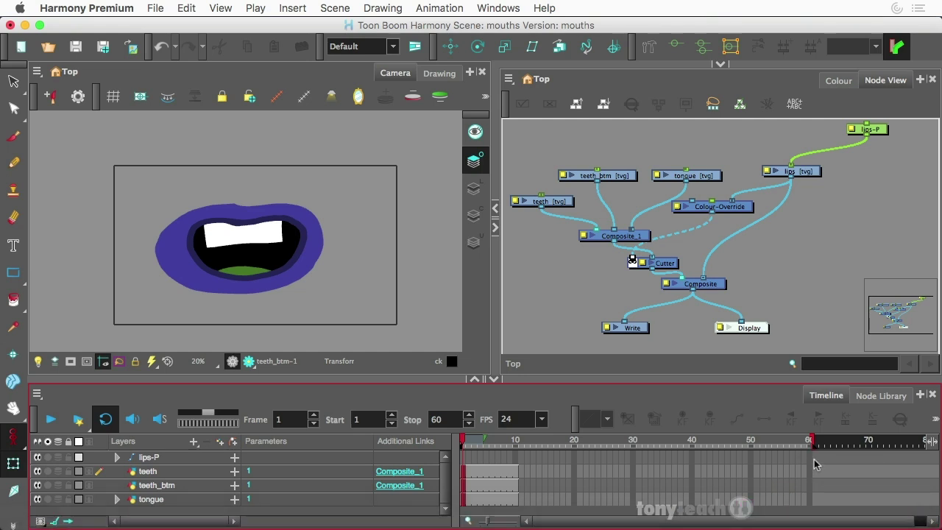
Select the lips-P peg so the whole mouth drawing sits in a transform box.
left_click(618, 276)
left_click(442, 248)
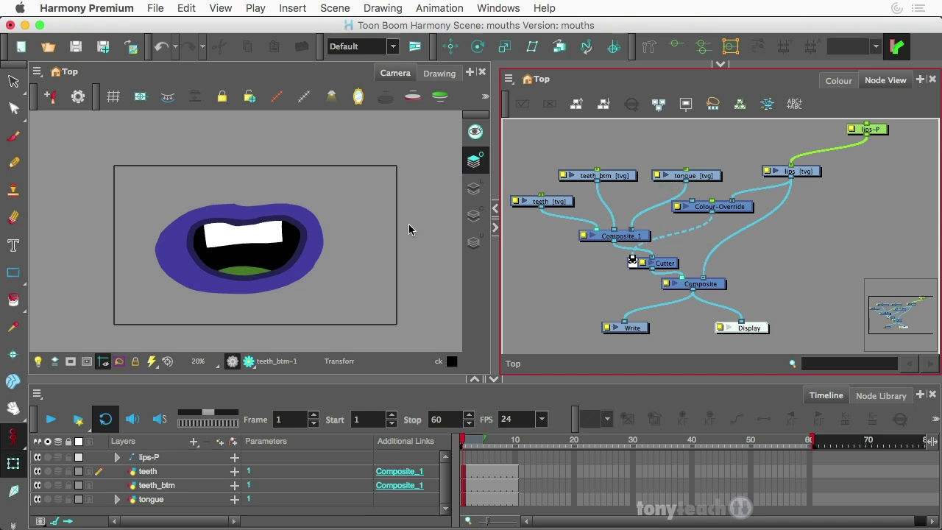
left_click(182, 458)
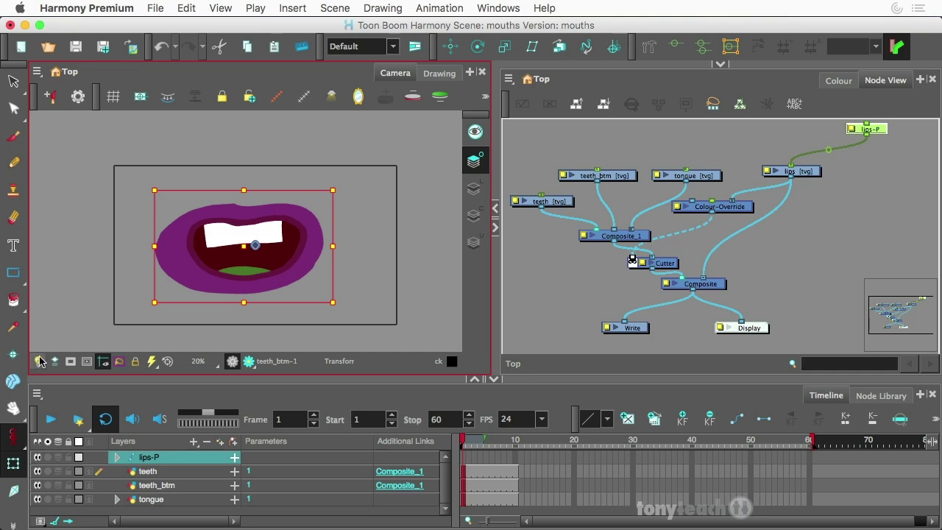
Stretch the lips taller with the Transform tool and raise the lower teeth inside the mouth.
left_click(38, 417)
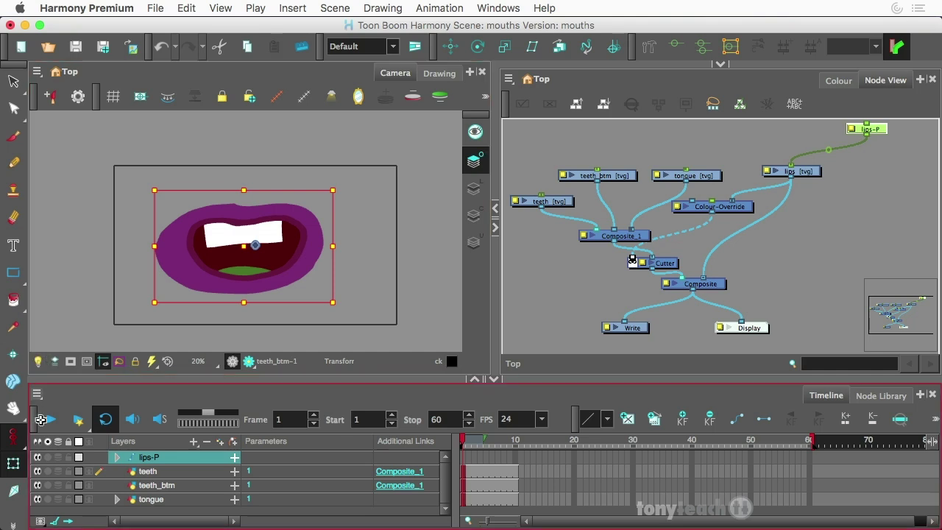
left_click(13, 463)
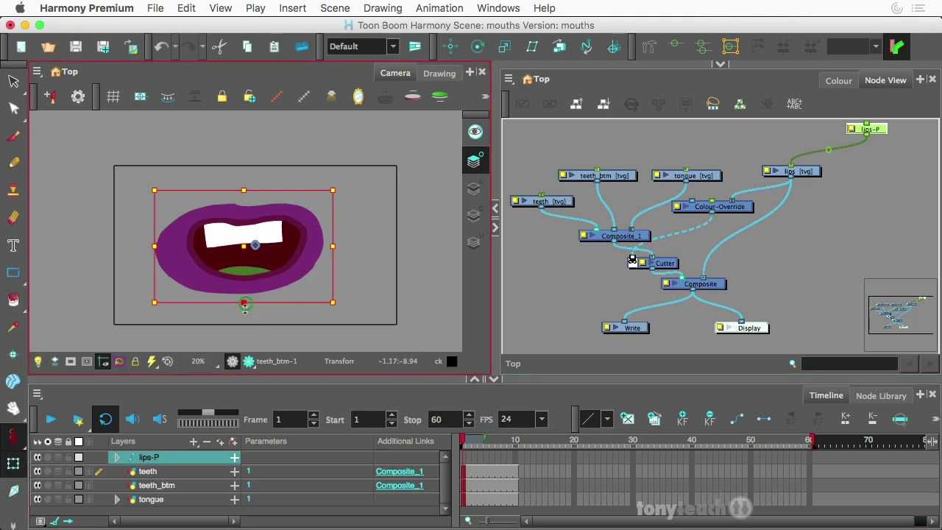
left_click_drag(244, 302, 242, 318)
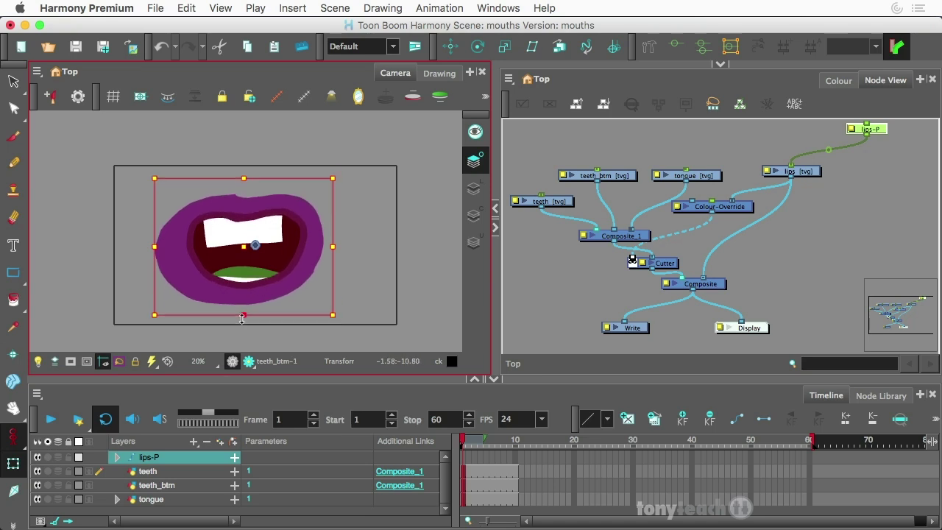
left_click(450, 46)
left_click_drag(261, 247, 248, 215)
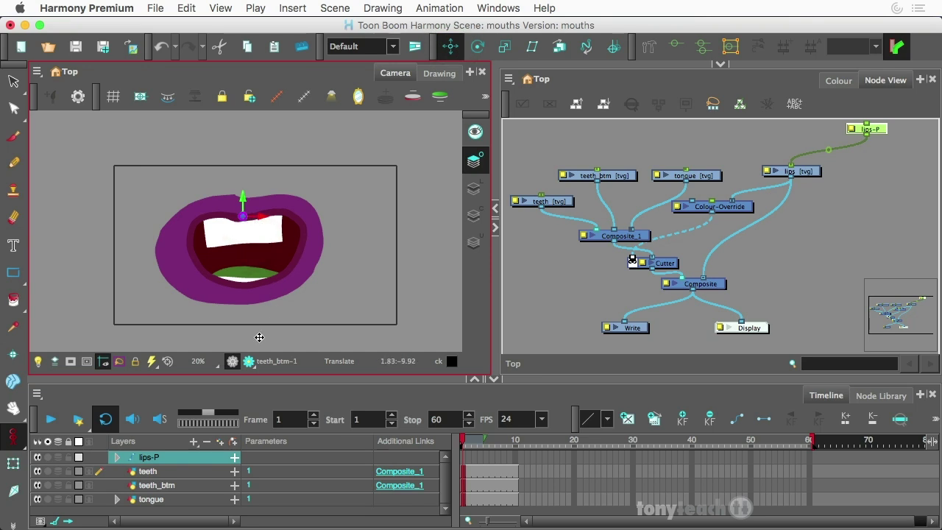
left_click(12, 462)
mouse_move(245, 314)
left_mouse_down()
mouse_move(242, 323)
mouse_move(244, 261)
mouse_move(245, 325)
mouse_move(256, 316)
left_mouse_up()
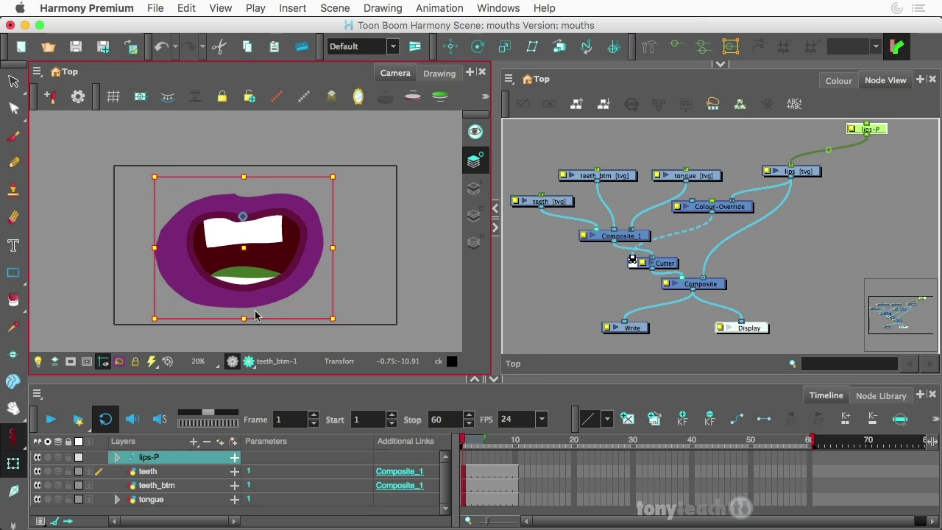
Nudge the tongue slightly lower and select the upper teeth.
left_click(249, 270)
mouse_move(250, 271)
left_mouse_down()
mouse_move(242, 277)
mouse_move(259, 271)
mouse_move(249, 272)
left_mouse_up()
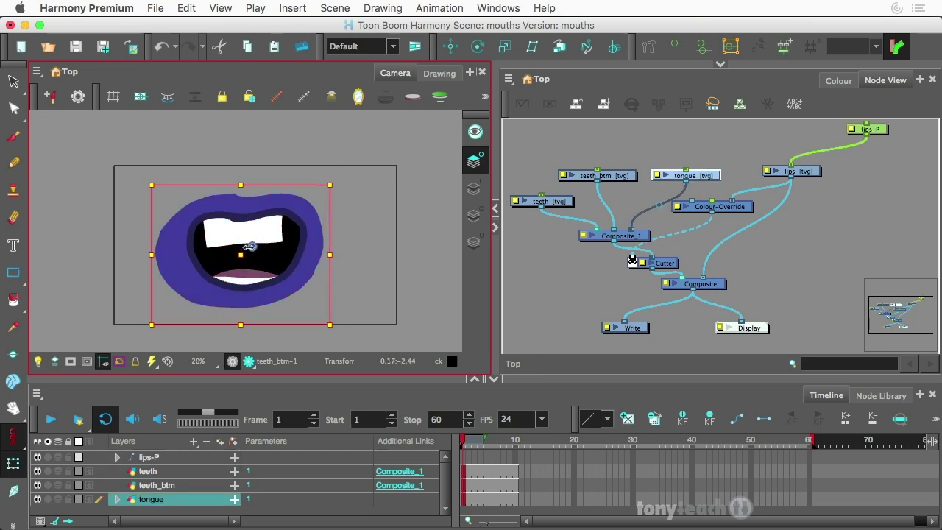
left_click(224, 237)
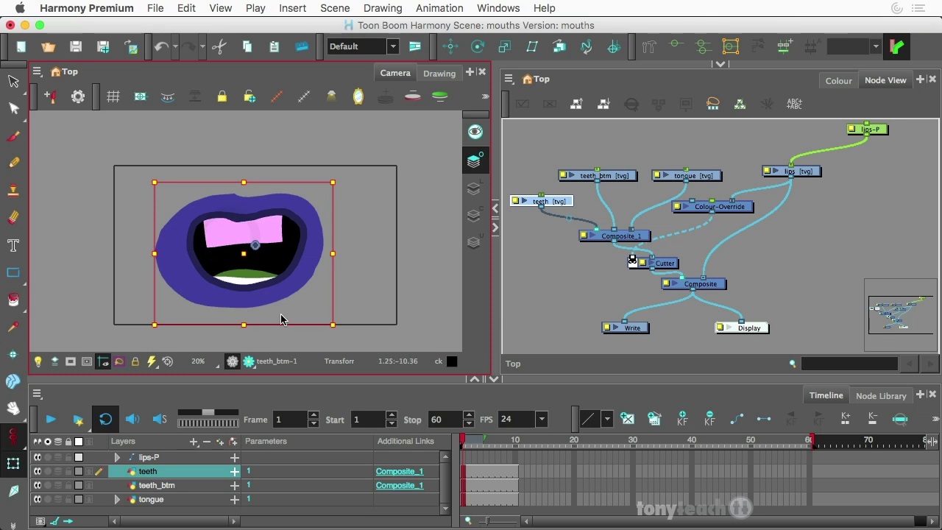
left_click(627, 159)
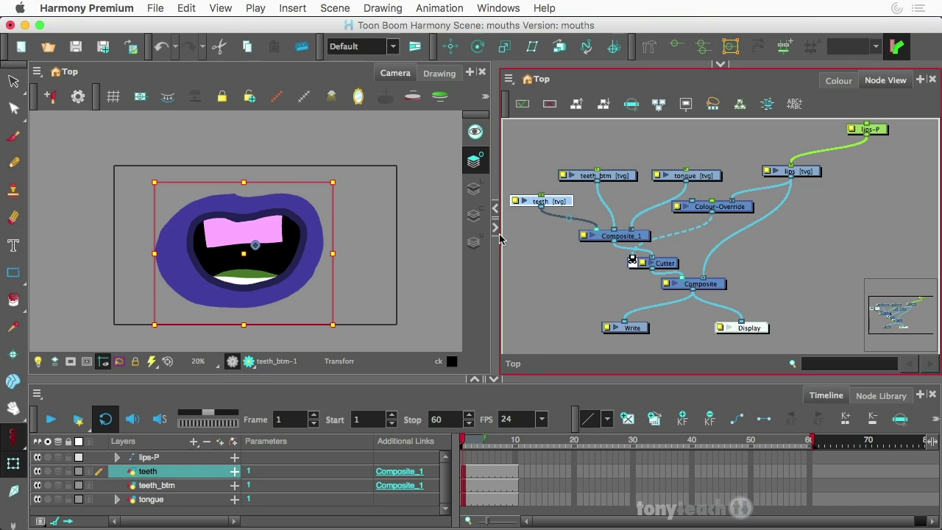
left_click(708, 420)
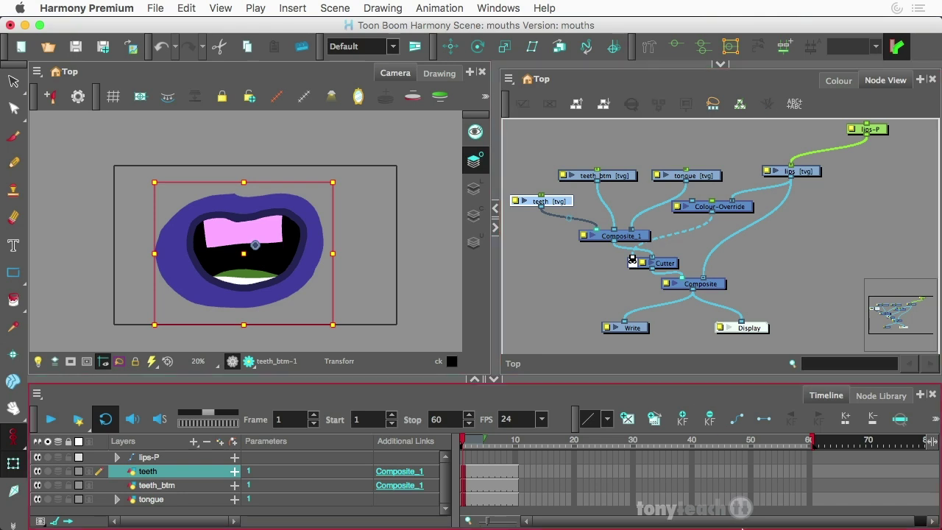
mouse_move(758, 524)
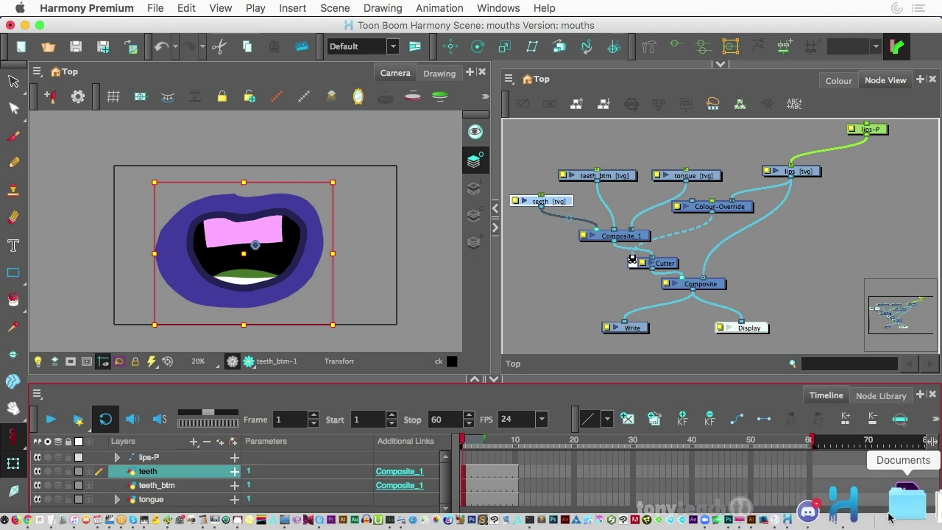
In Harmony Advanced's art_layers_02 scene, select the Drawing layer and make lips the current colour.
left_click(873, 515)
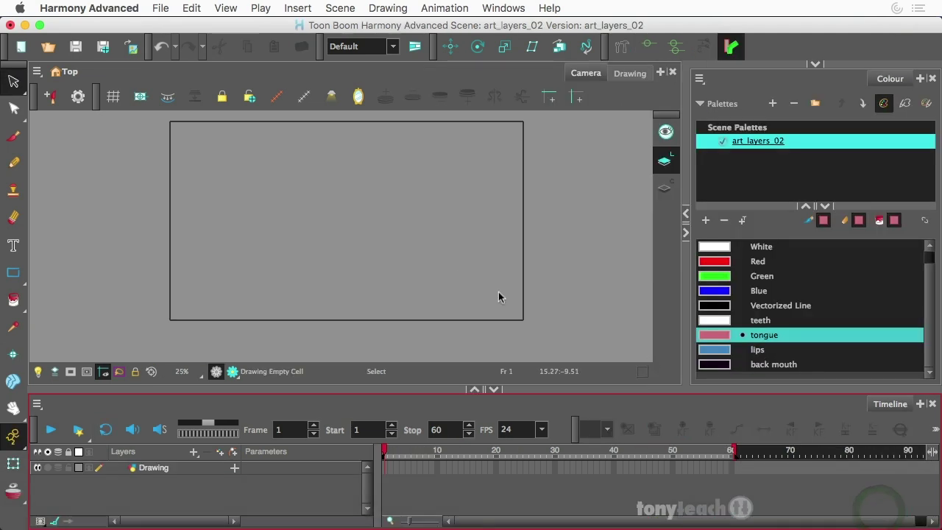
left_click(152, 470)
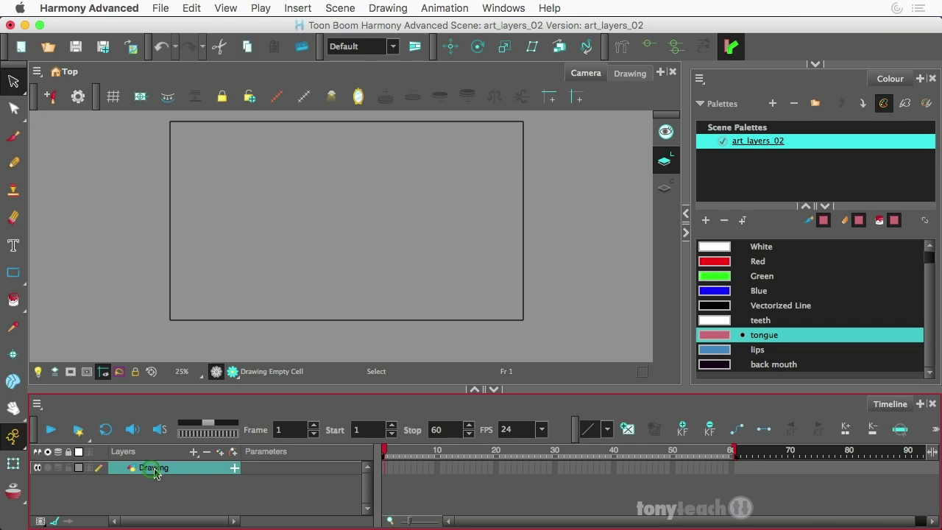
left_click(757, 350)
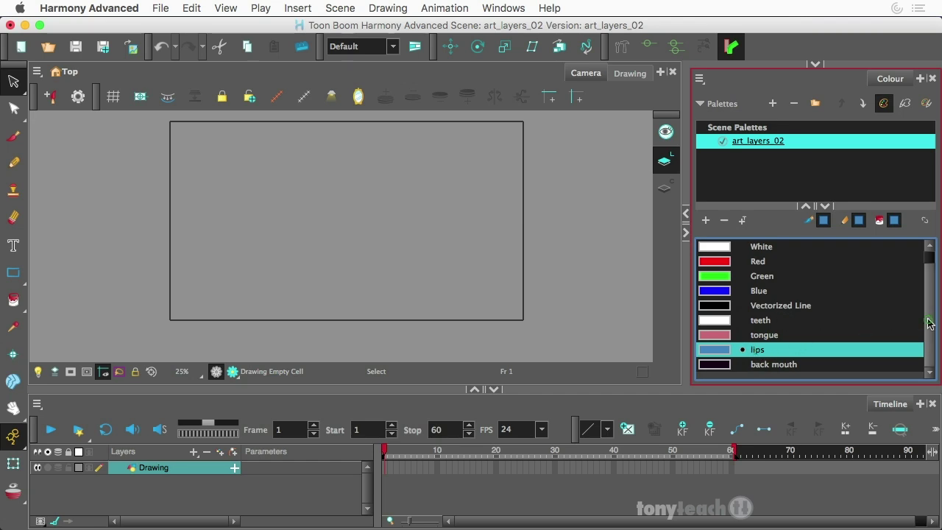
scroll(915, 324, "up", 1)
scroll(923, 342, "down", 1)
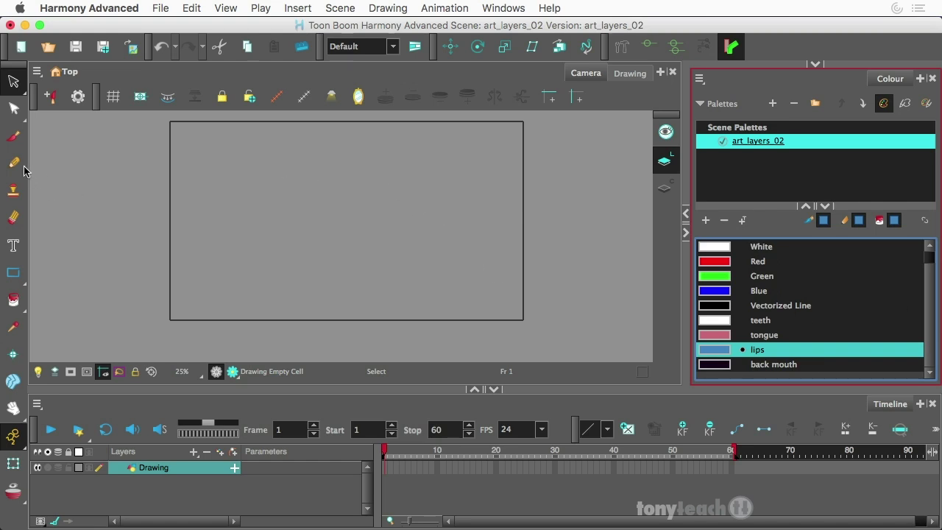
Try the Brush tool, return to the Select tool, and change the current art layer.
left_click(13, 137)
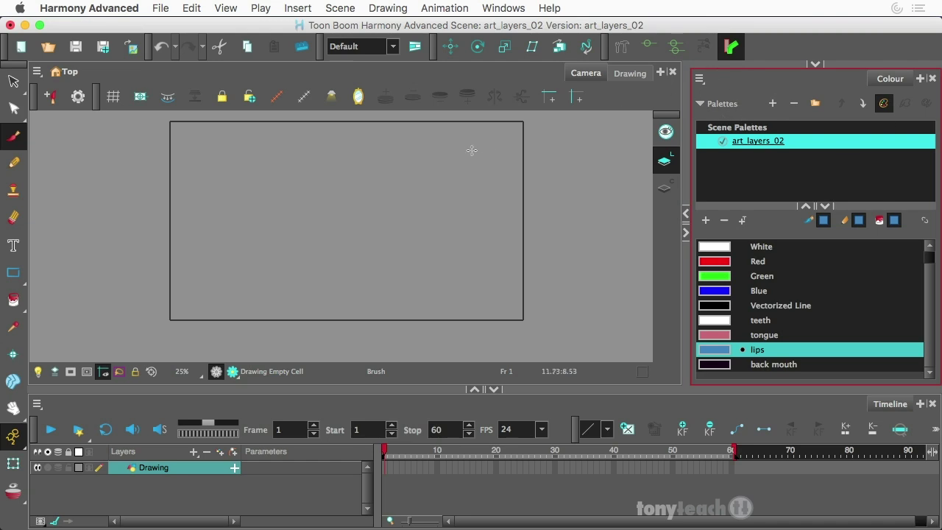
left_click(13, 81)
left_click(261, 179)
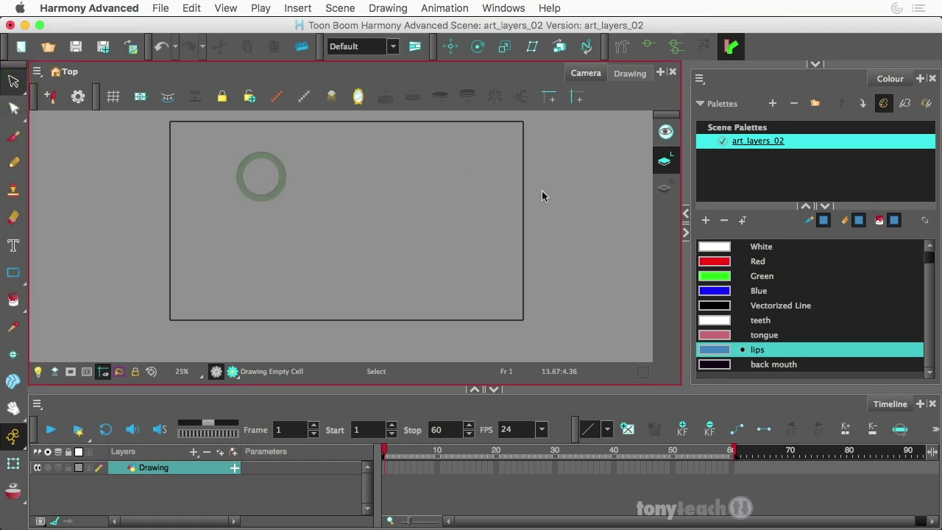
left_click(670, 168)
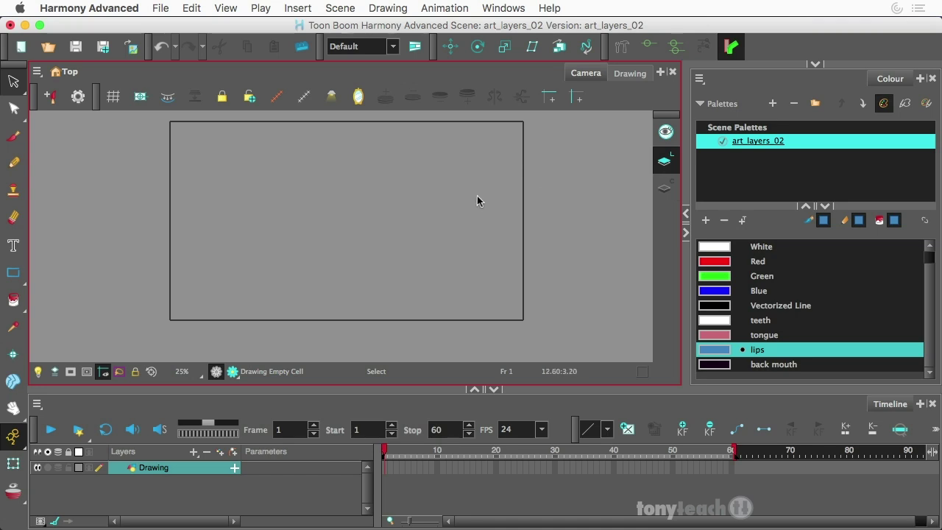
Enable Focus On Mouse Enter (General) and Support Overlay and Underlay Arts (Advanced) in Preferences.
left_click(110, 7)
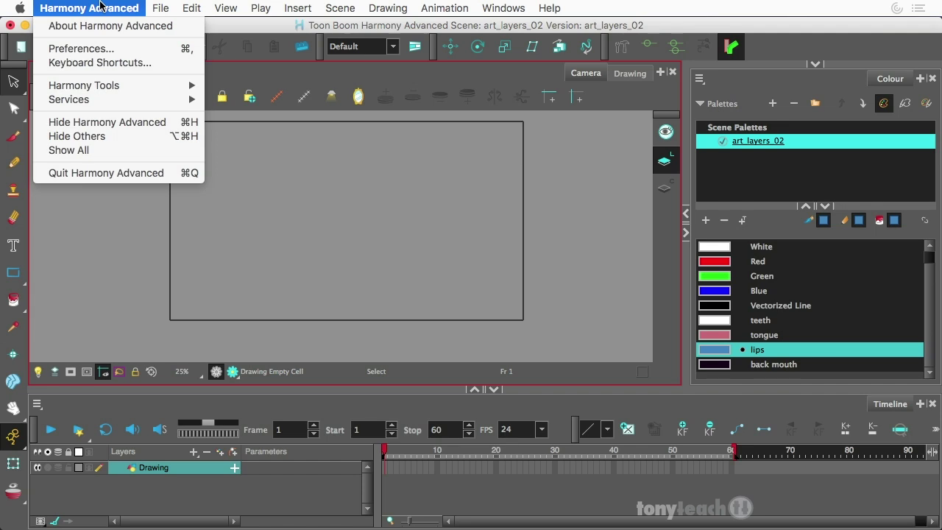
left_click(81, 49)
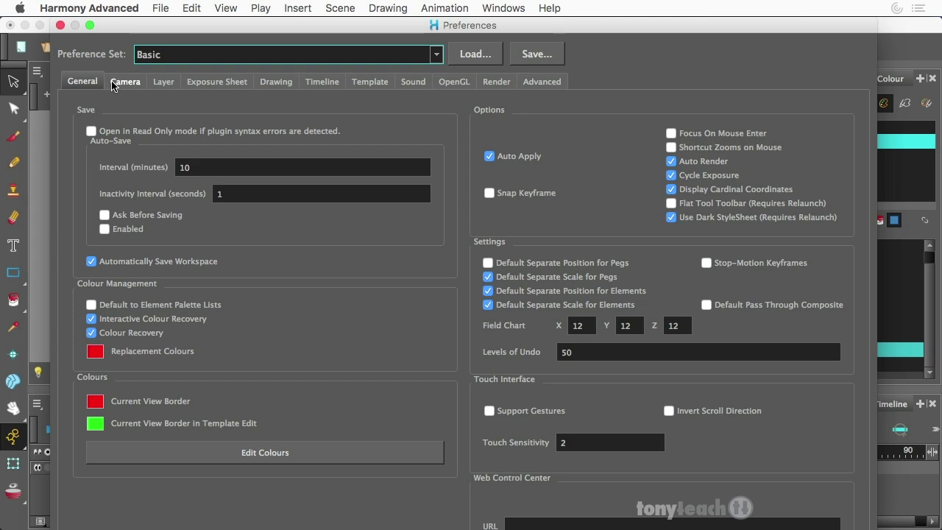
left_click(671, 134)
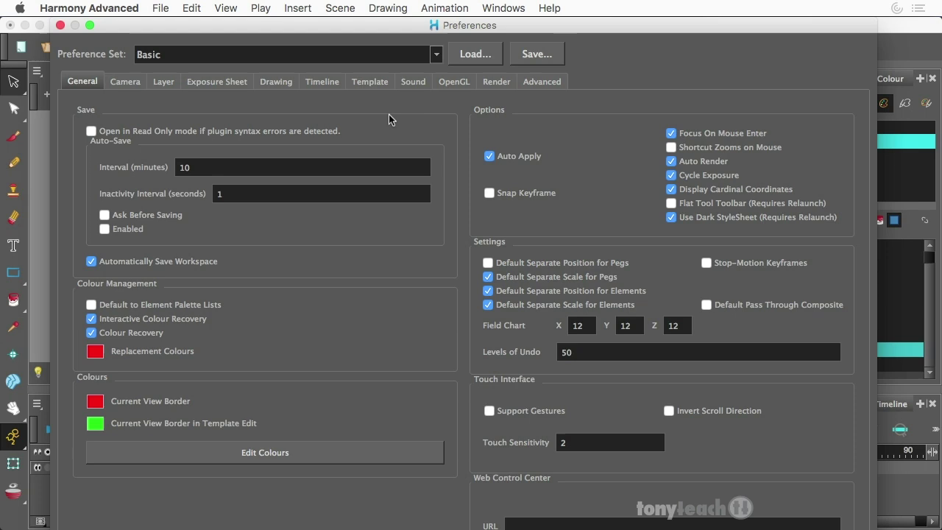
left_click(270, 83)
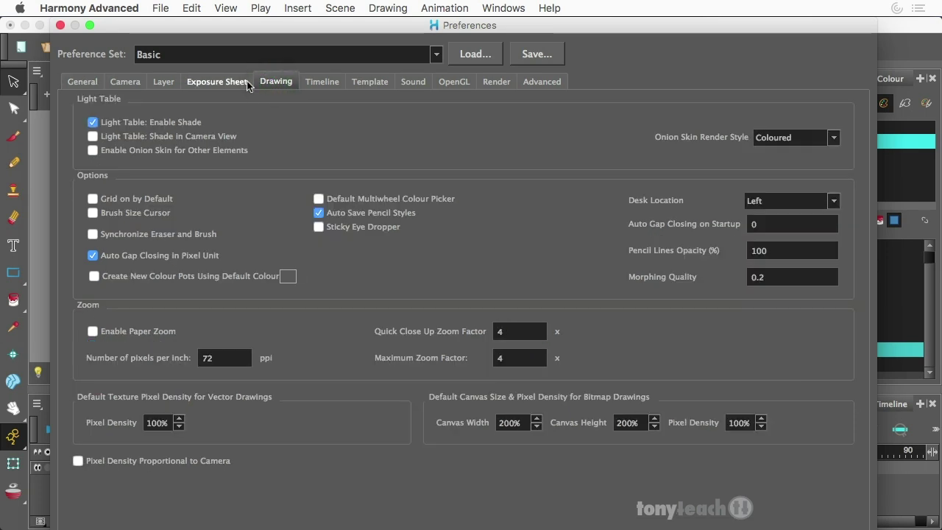
left_click(222, 82)
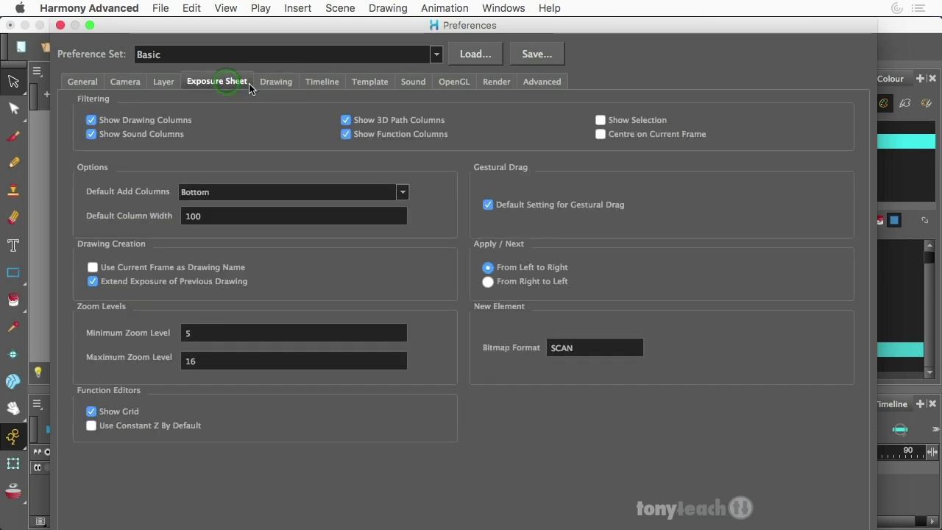
left_click(541, 81)
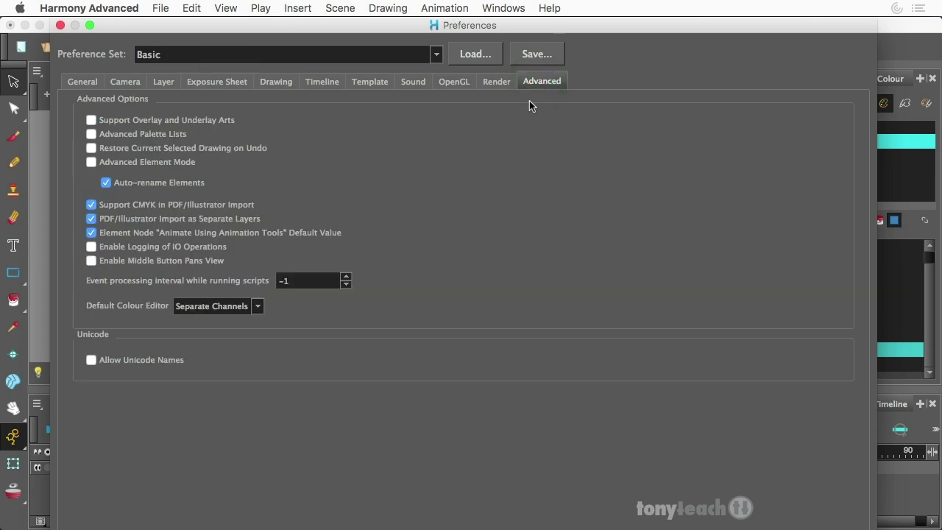
left_click(93, 121)
key("Return")
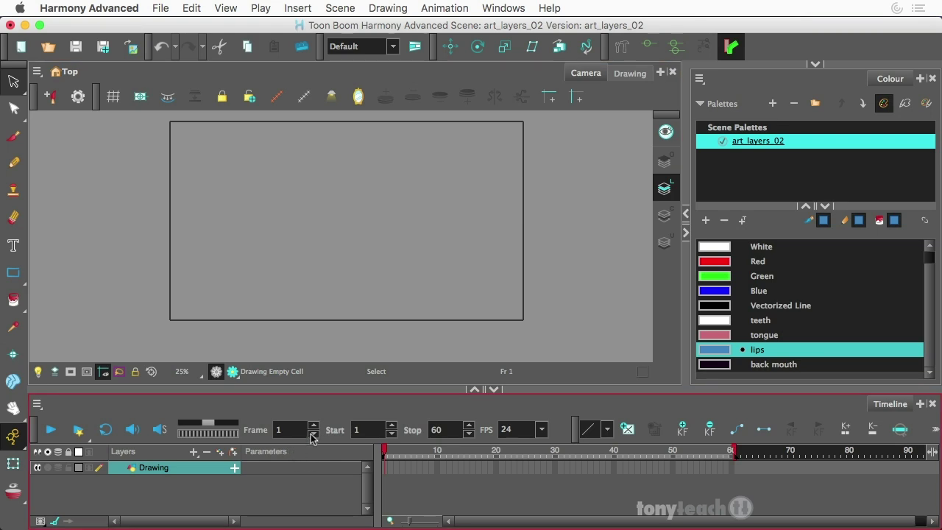
Turn animate mode off, select Drawing's frame 1, and make Underlay Art the current art layer.
left_click(16, 434)
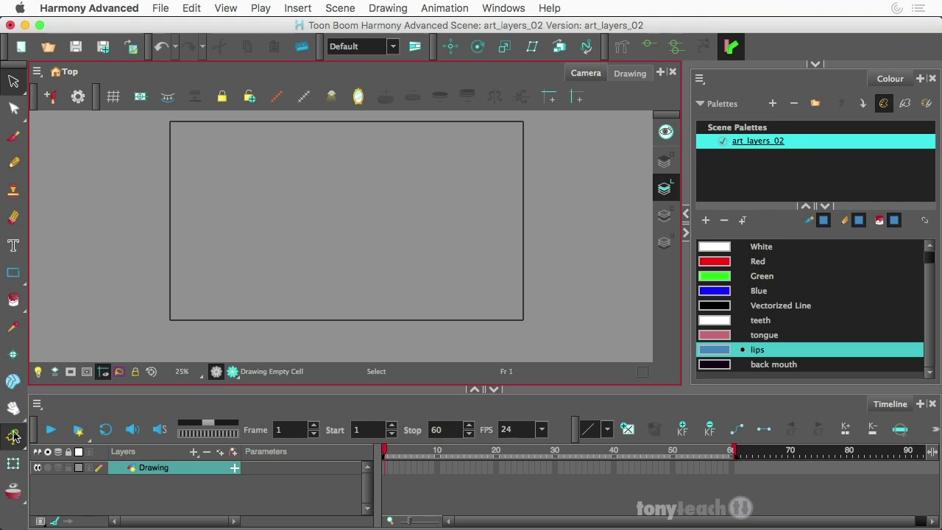
left_click(68, 463)
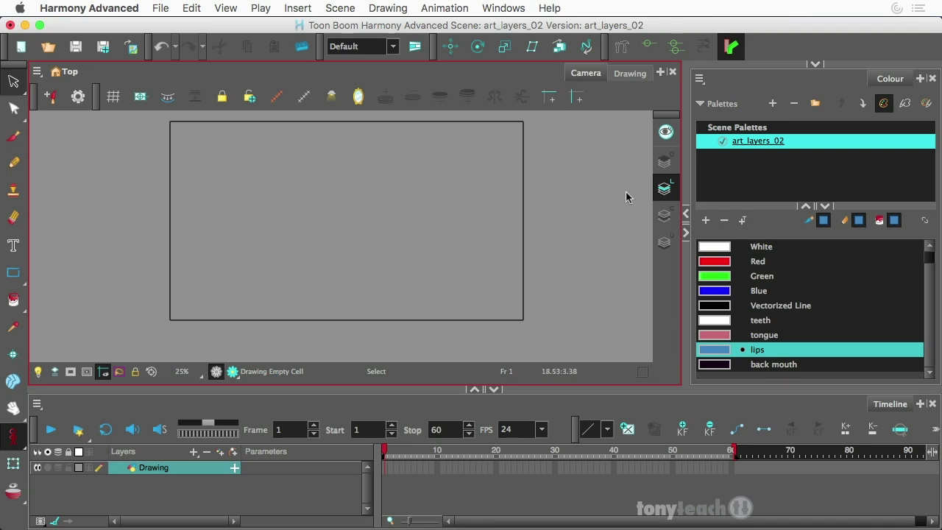
left_click(664, 184)
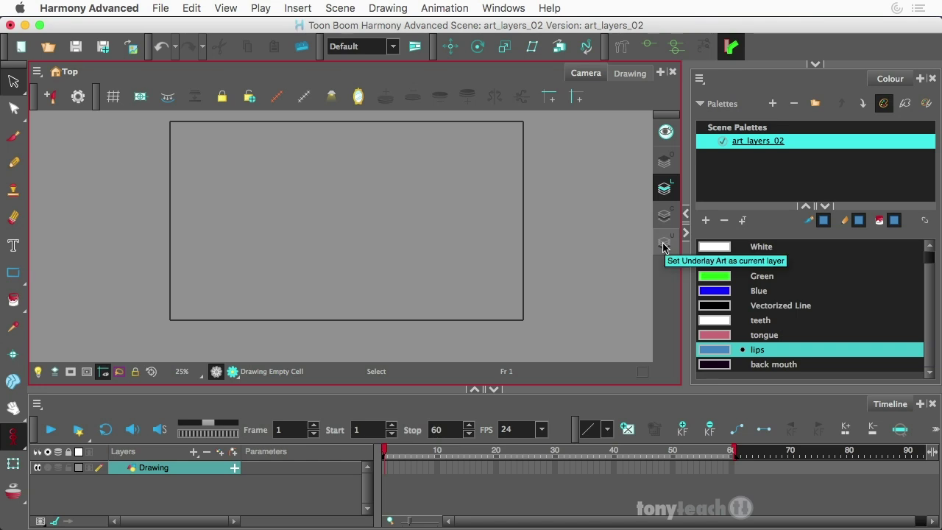
left_click(150, 480)
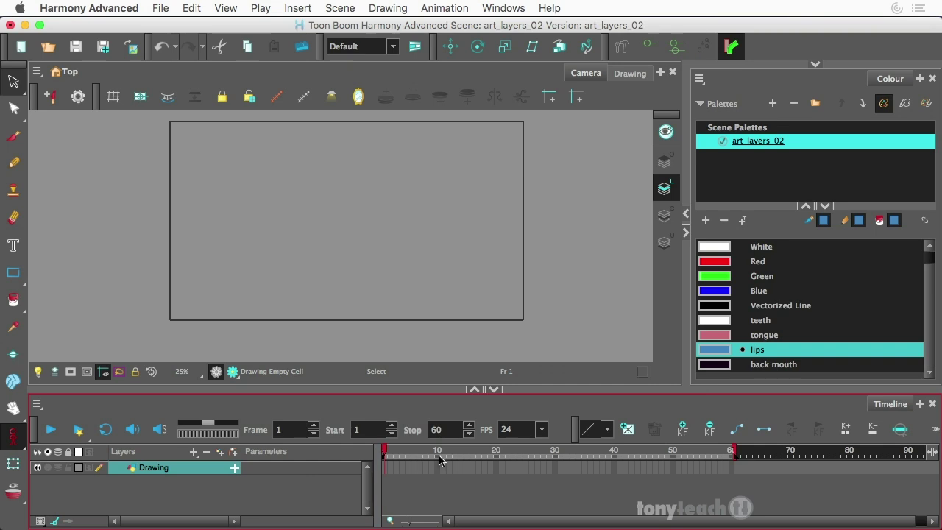
left_click(384, 470)
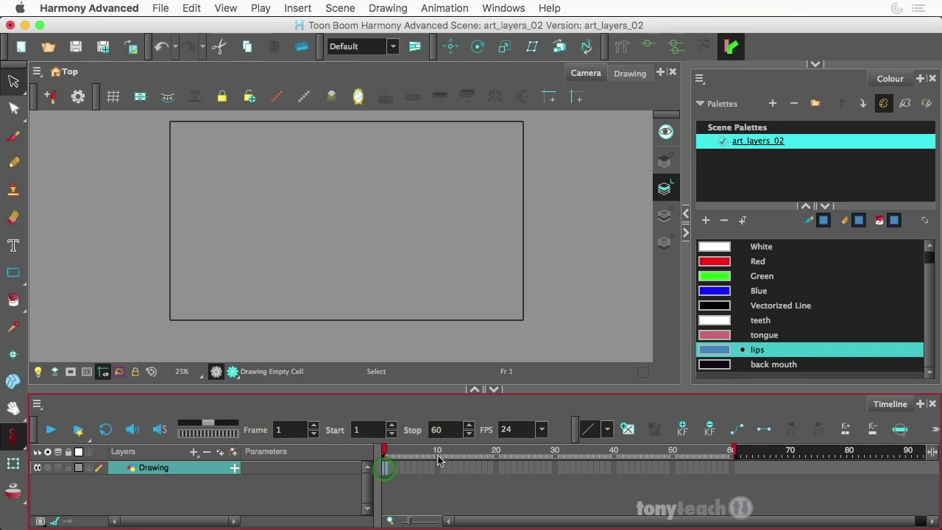
left_click(666, 245)
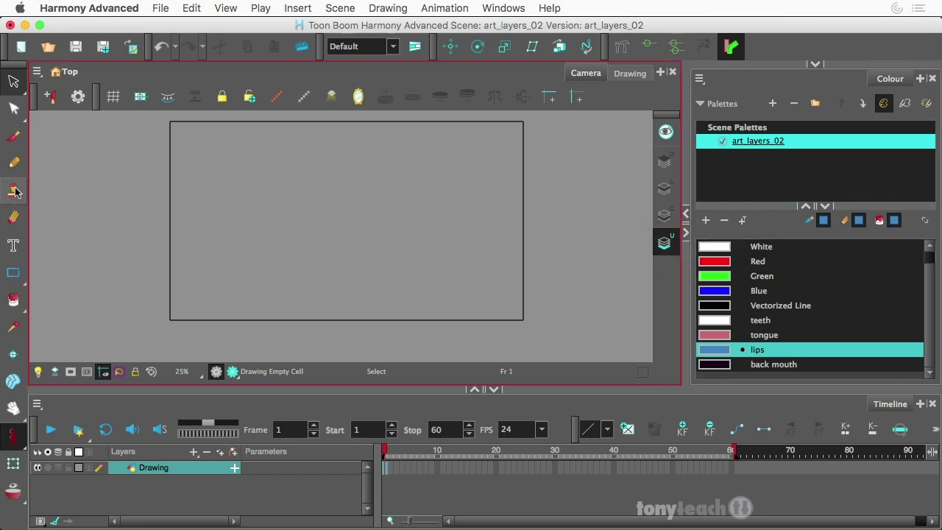
Set the Pencil's maximum size to 0 and draw a closed lens-shaped tongue outline.
left_click(13, 164)
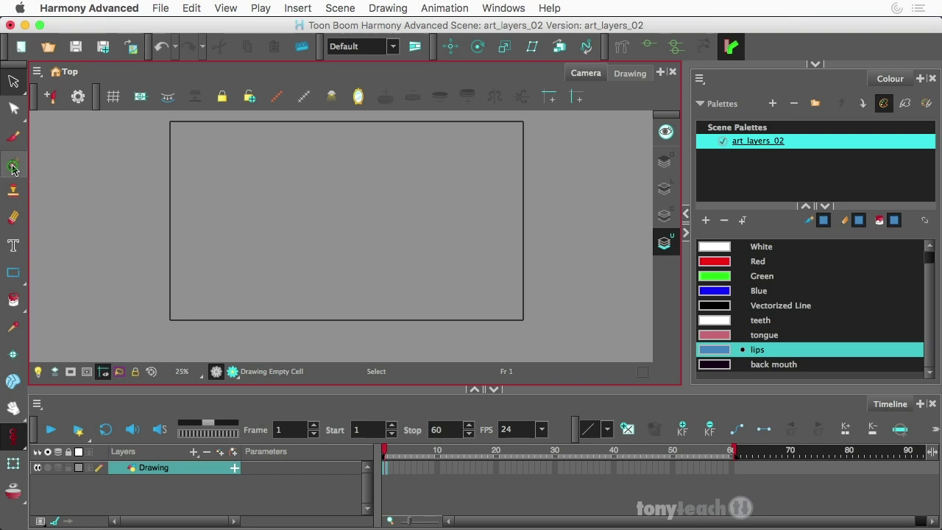
left_click(814, 67)
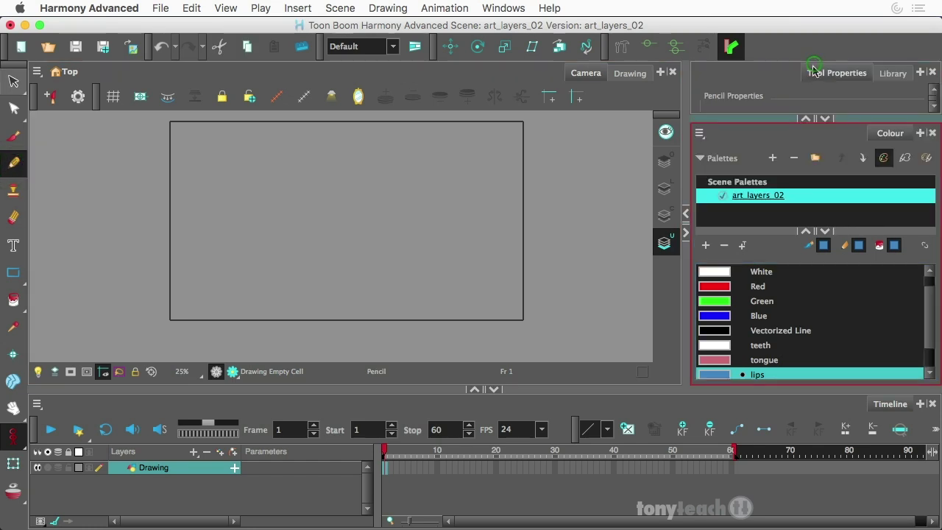
left_click(823, 121)
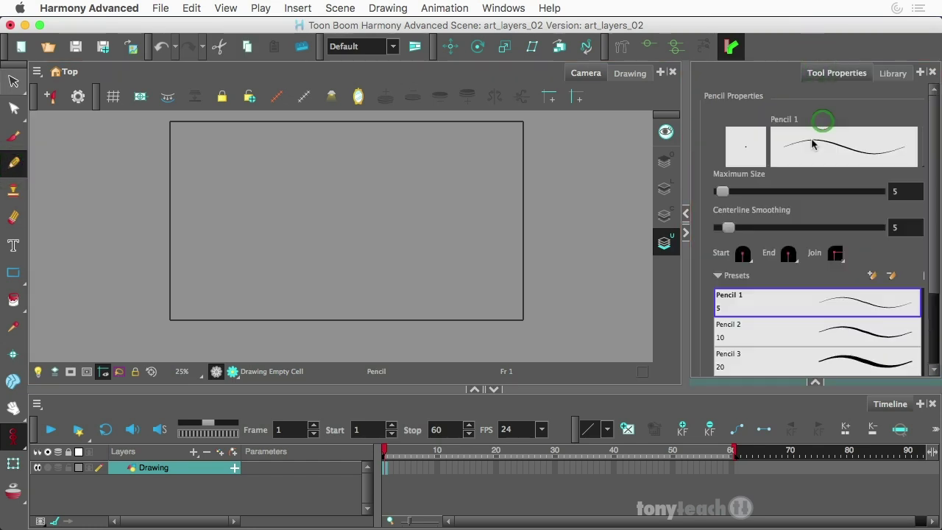
left_click_drag(722, 190, 715, 191)
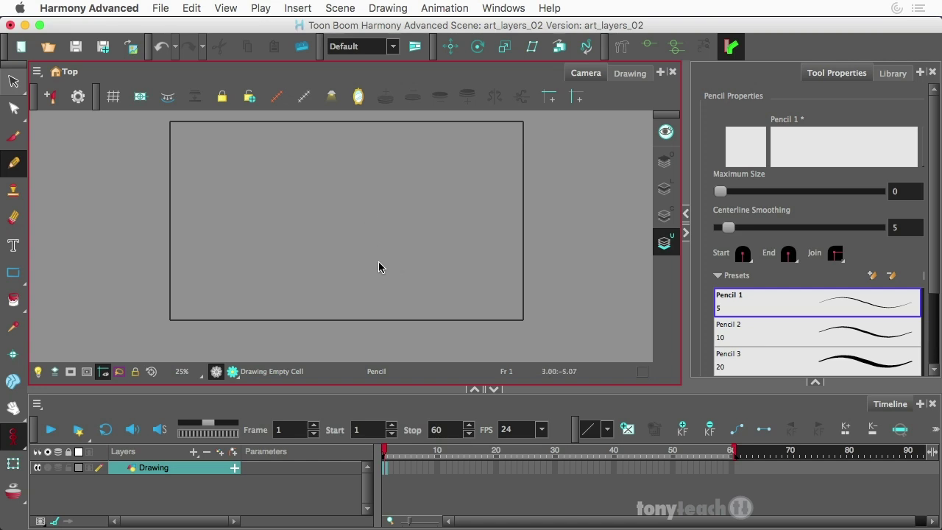
mouse_move(392, 256)
left_mouse_down()
mouse_move(308, 259)
mouse_move(287, 275)
mouse_move(333, 290)
mouse_move(373, 244)
left_mouse_up()
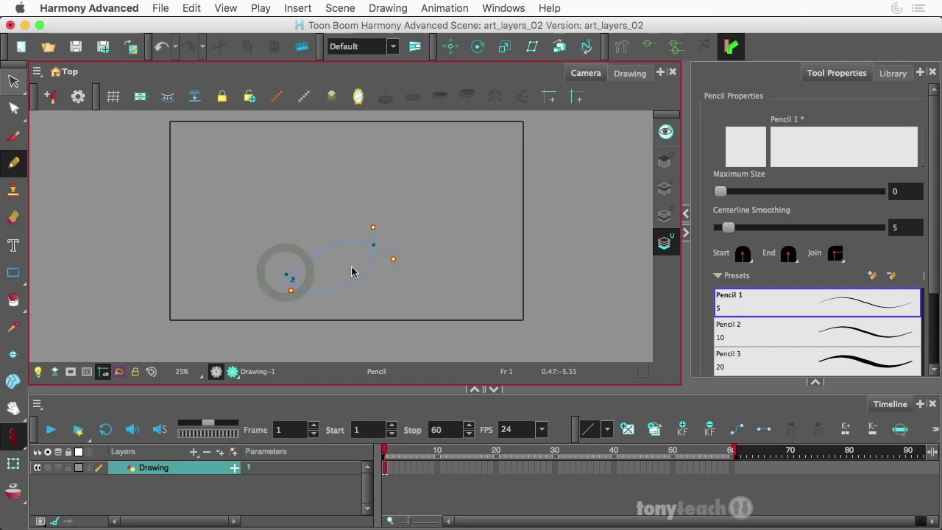
key("super+z")
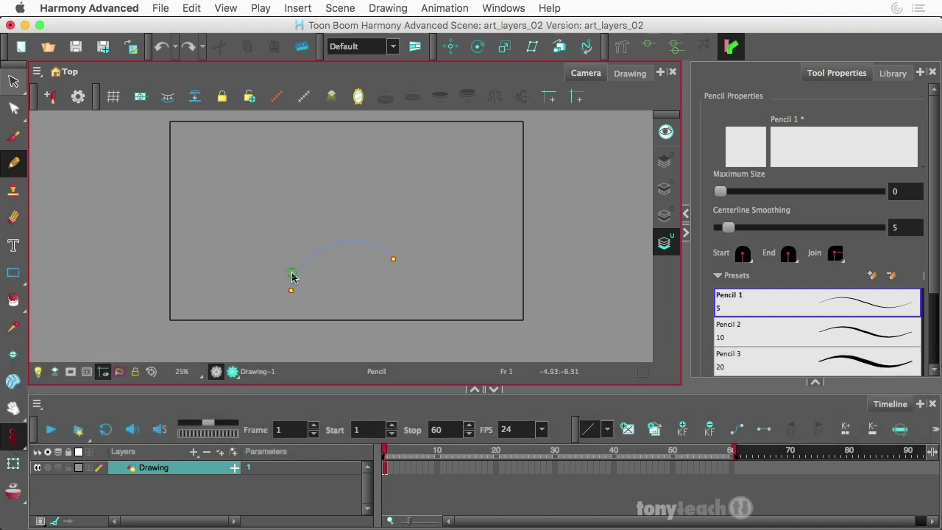
mouse_move(292, 276)
left_mouse_down()
mouse_move(341, 295)
mouse_move(393, 239)
mouse_move(393, 257)
left_mouse_up()
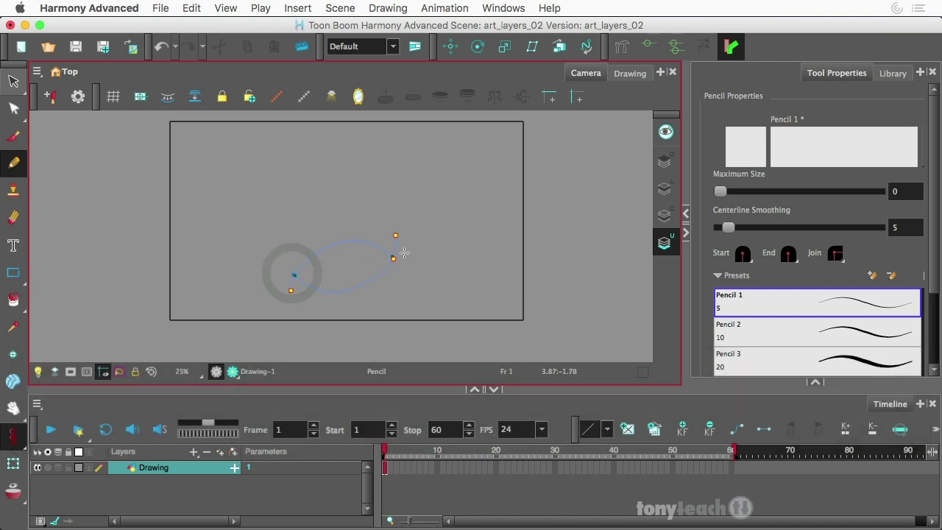
left_click(727, 300)
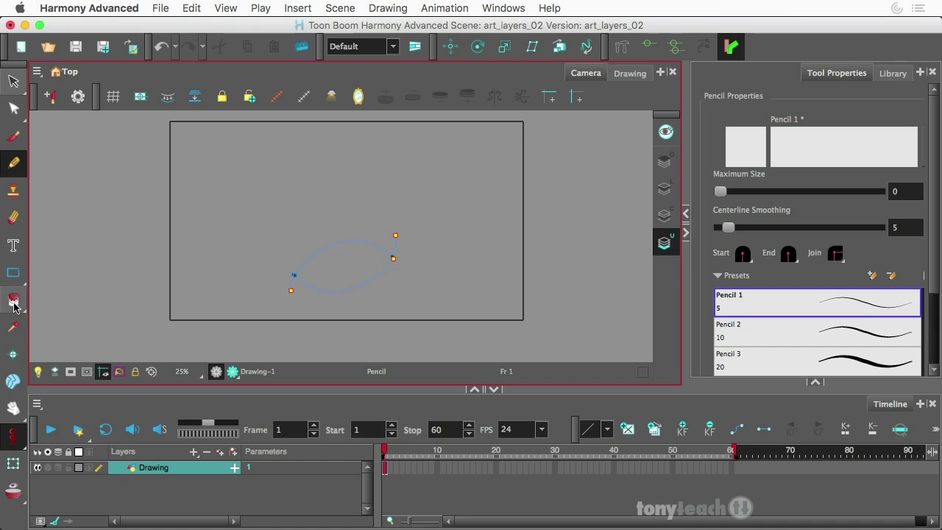
Fill the lens shape with the pink tongue colour using the Paint tool.
left_click(13, 301)
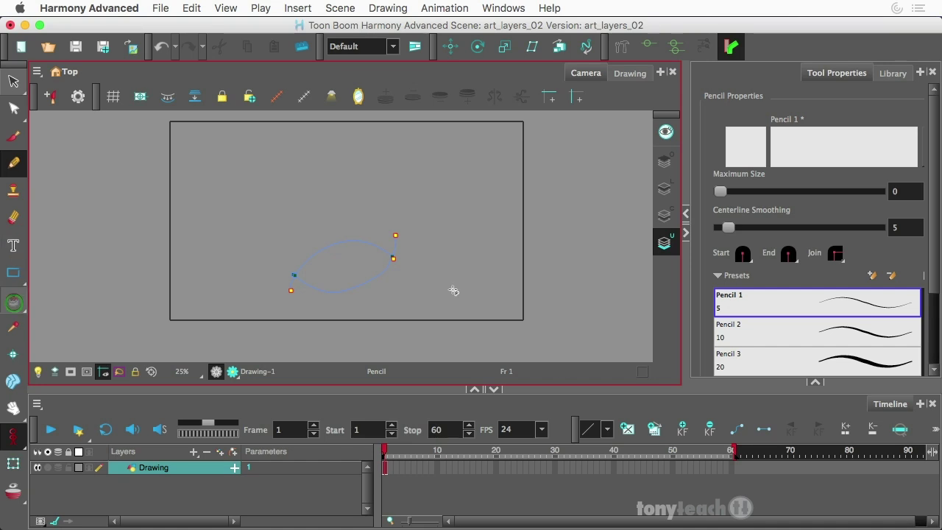
left_click(814, 381)
left_click(721, 345)
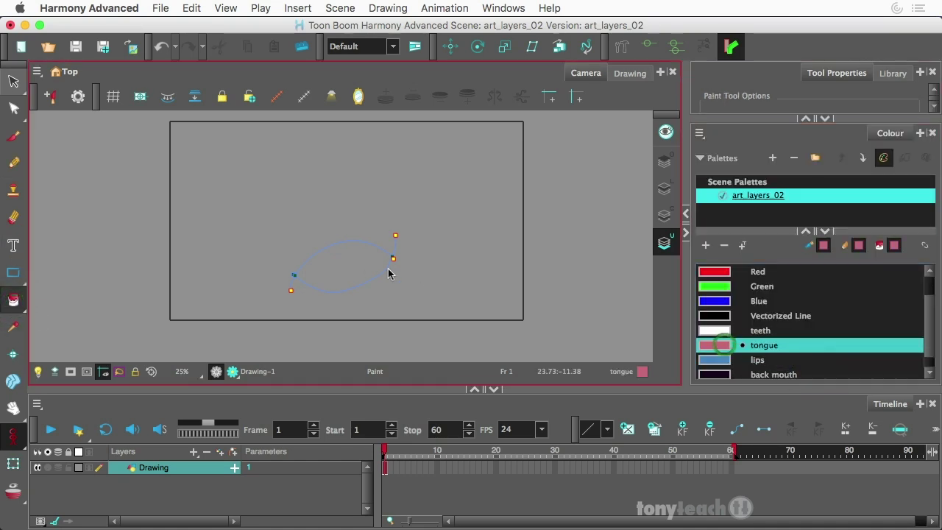
left_click(358, 266)
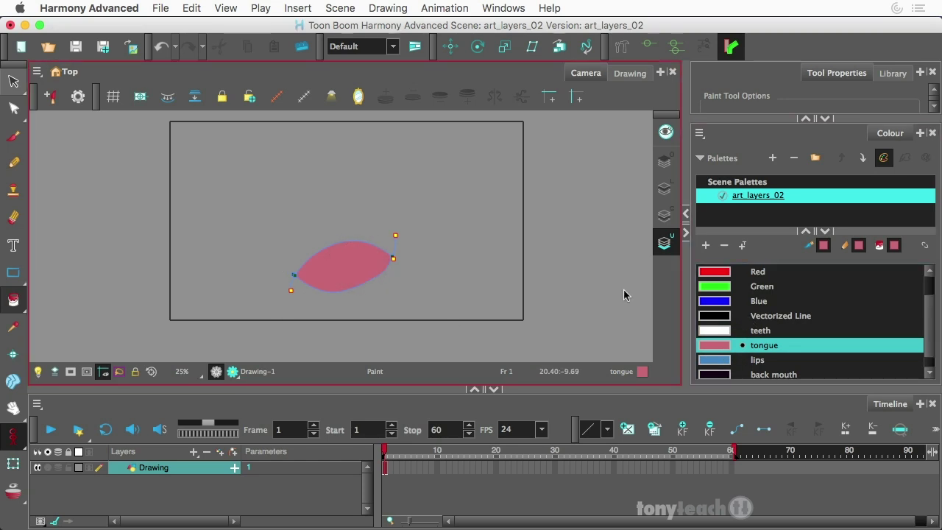
On the Colour Art layer, pencil a shape over the tongue's lower half and fill it with the teeth colour.
left_click(666, 218)
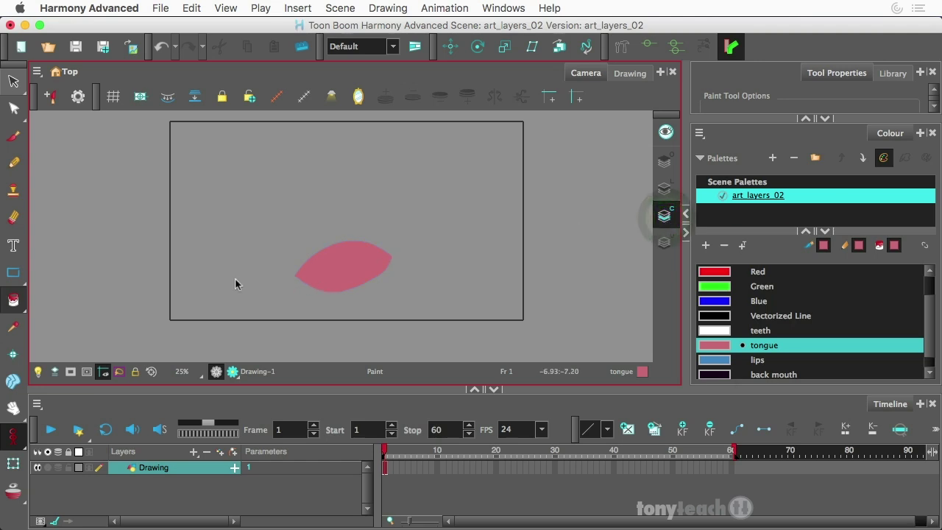
left_click(13, 162)
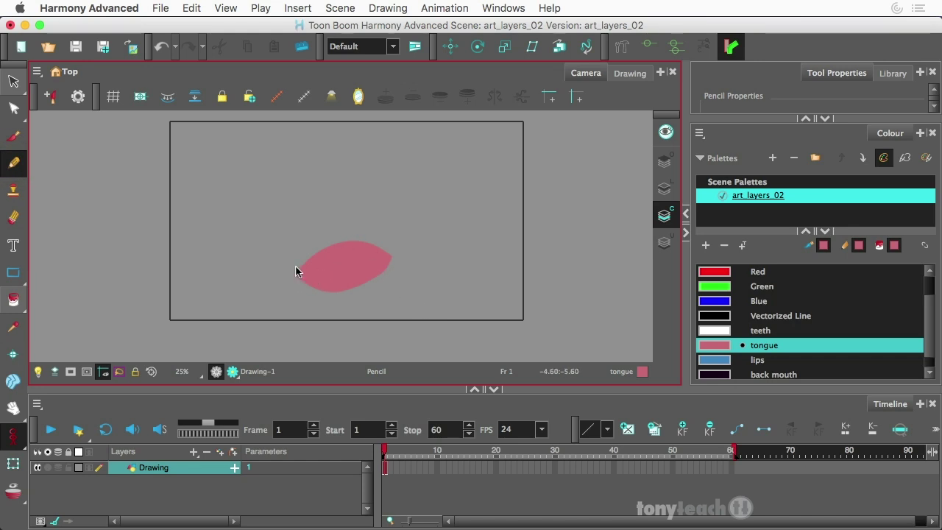
mouse_move(294, 264)
left_mouse_down()
mouse_move(295, 294)
mouse_move(389, 278)
mouse_move(373, 262)
left_mouse_up()
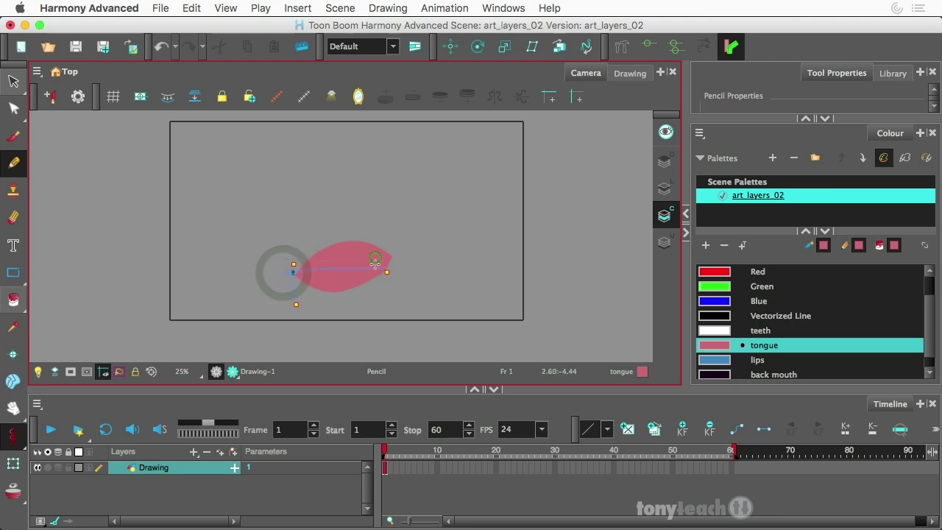
mouse_move(295, 297)
left_mouse_down()
mouse_move(400, 292)
mouse_move(381, 298)
left_mouse_up()
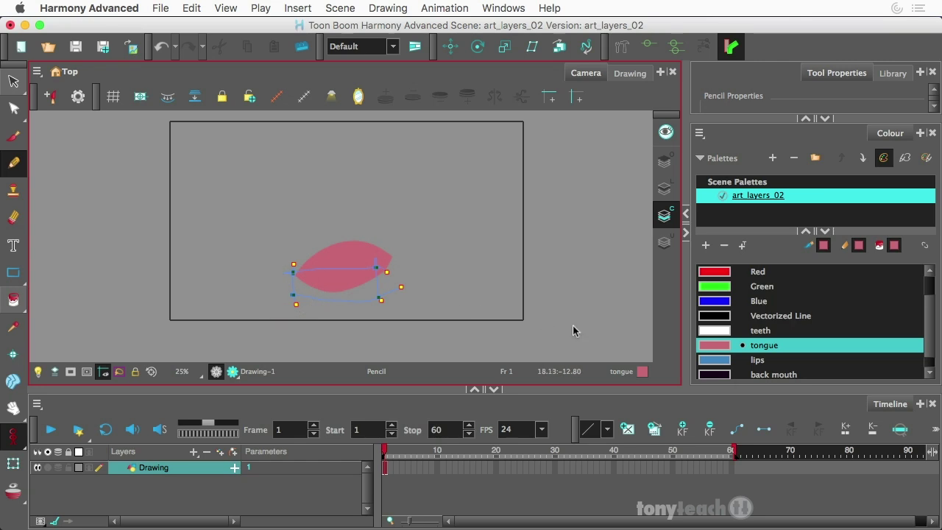
left_click(14, 297)
left_click(724, 332)
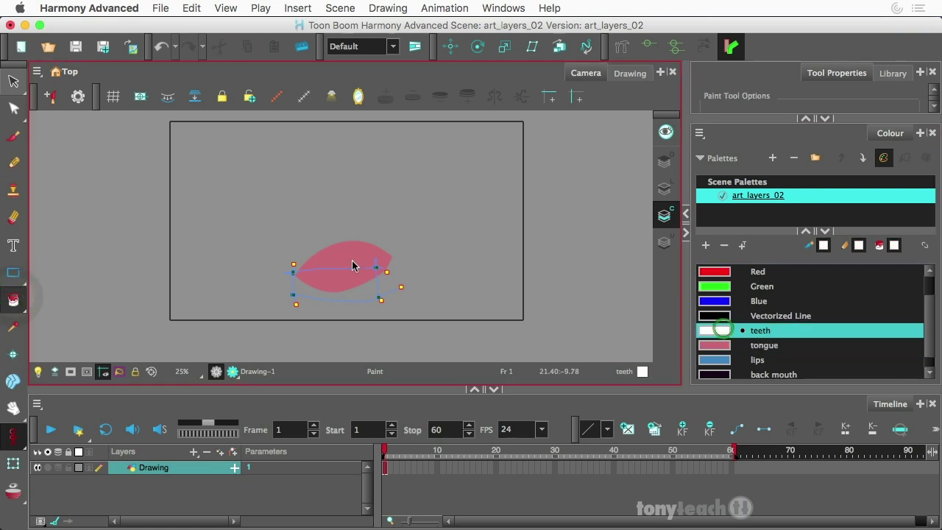
left_click(337, 284)
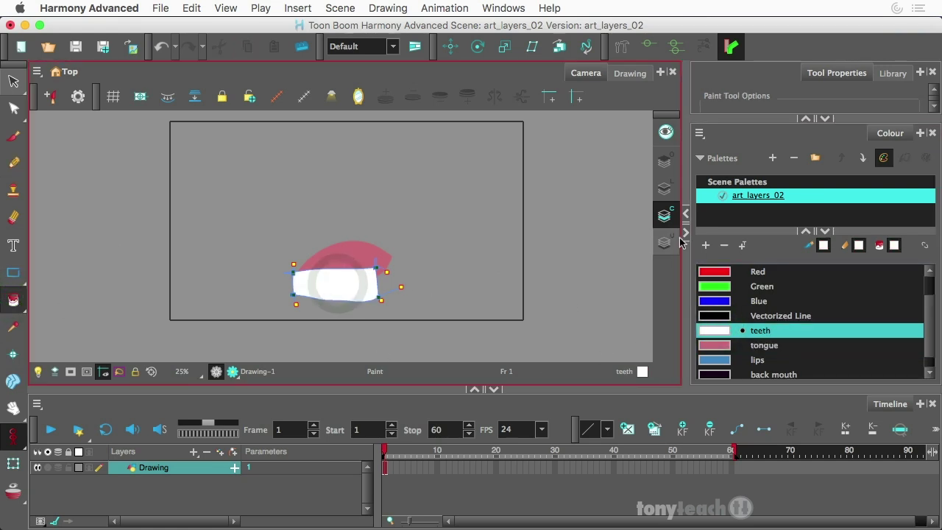
On the Line Art layer, pencil a four-sided upper teeth box above the tongue and paint it white.
left_click(667, 189)
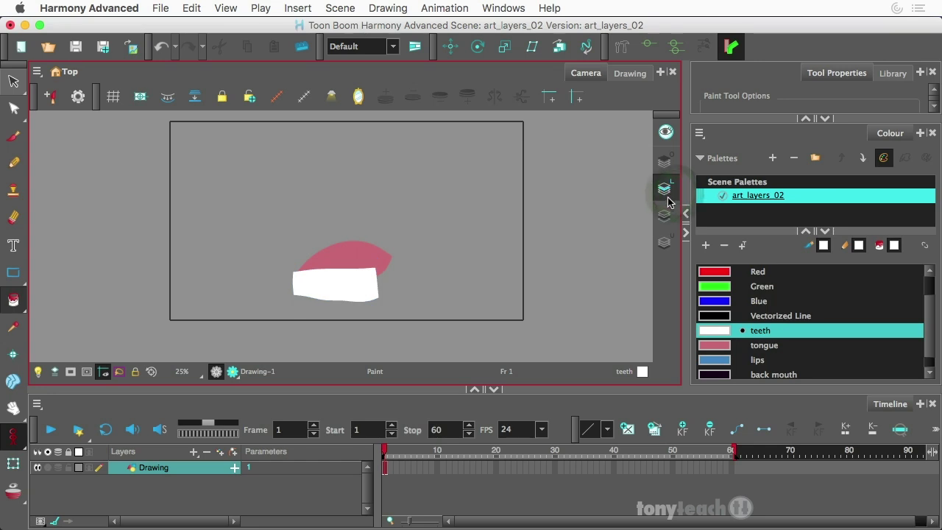
left_click(18, 162)
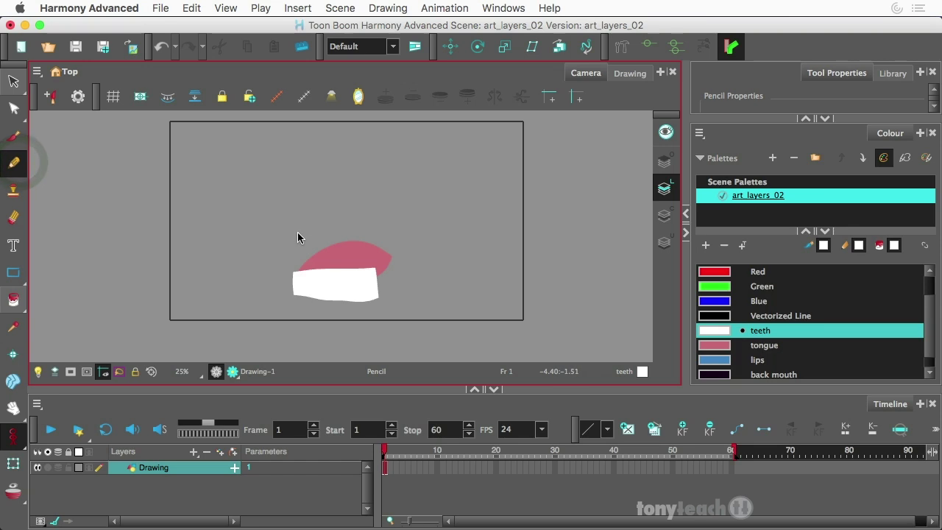
left_click(148, 471)
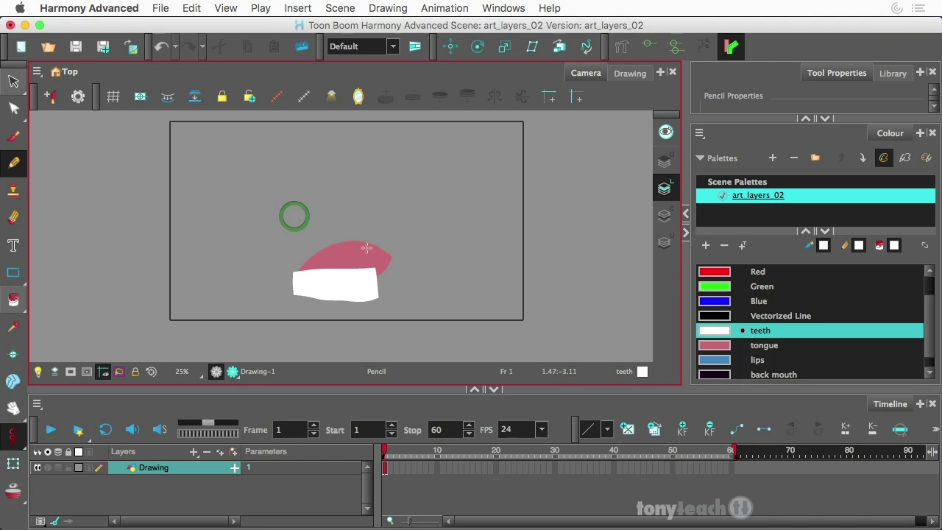
left_click(665, 188)
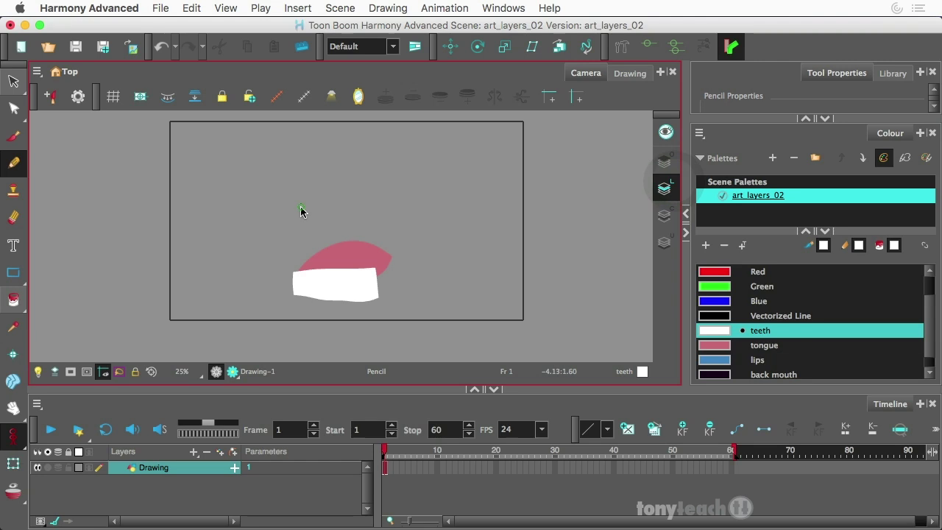
left_click_drag(299, 259, 299, 210)
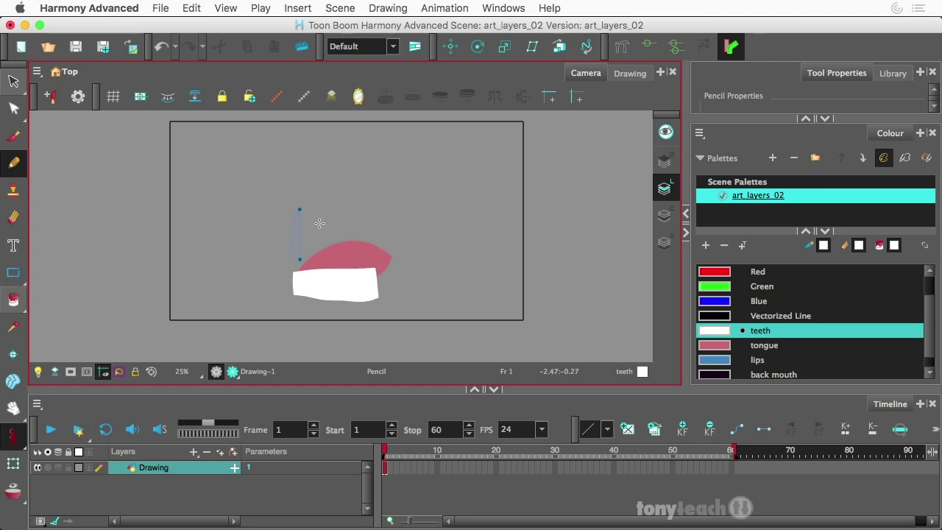
key("super+z")
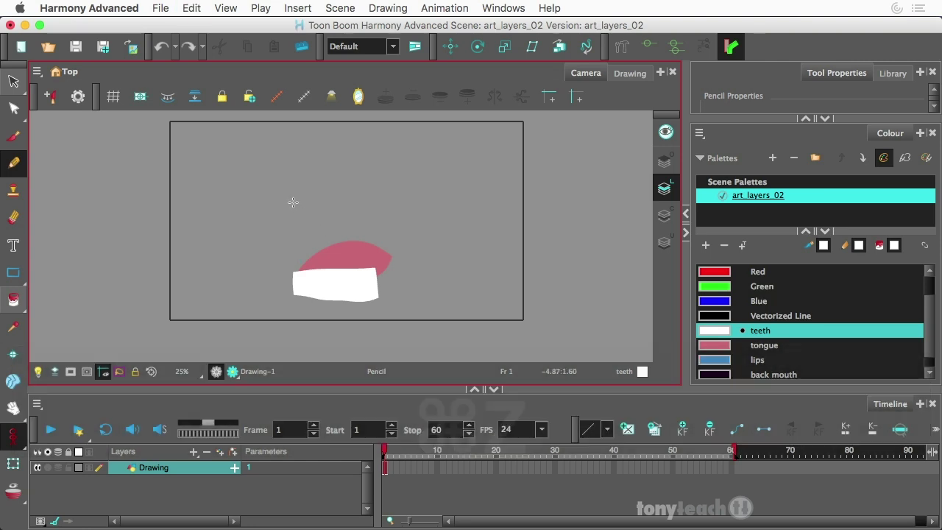
left_click_drag(295, 197, 298, 248)
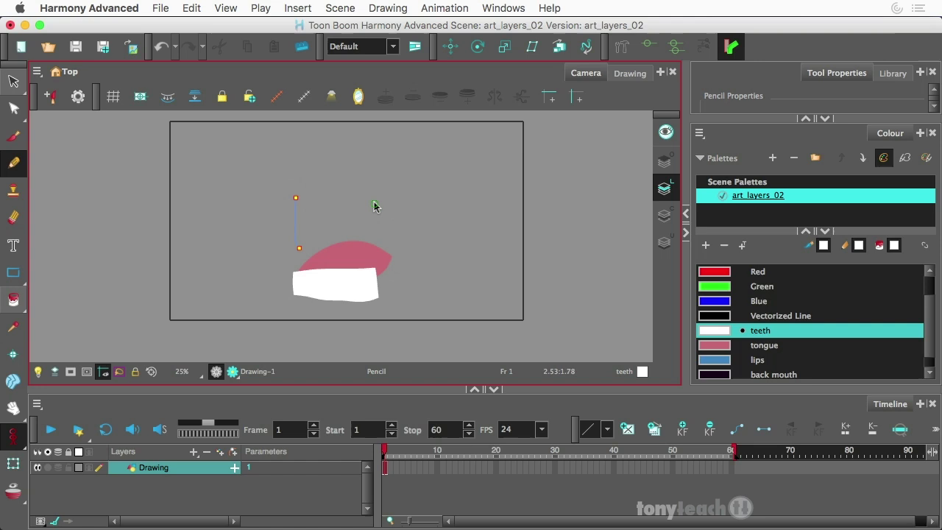
left_click_drag(373, 203, 378, 251)
left_click_drag(292, 218, 406, 226)
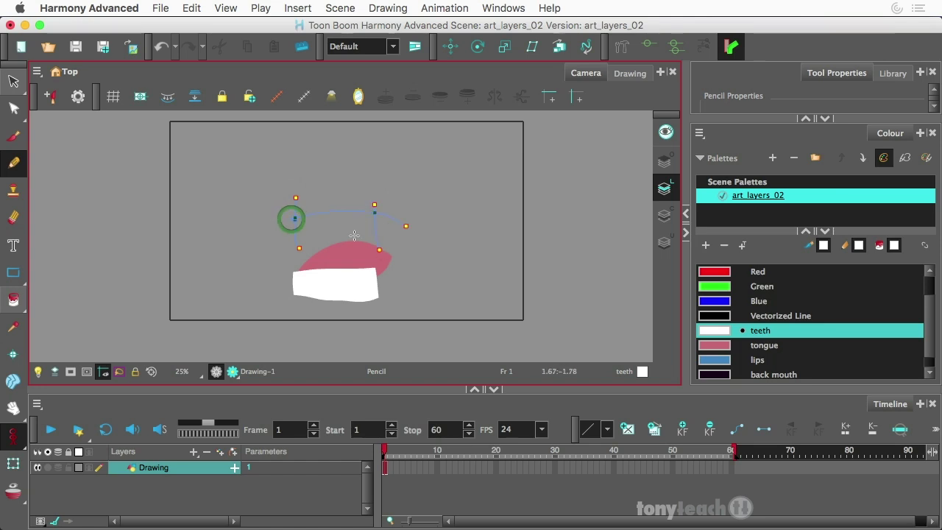
left_click_drag(284, 237, 376, 237)
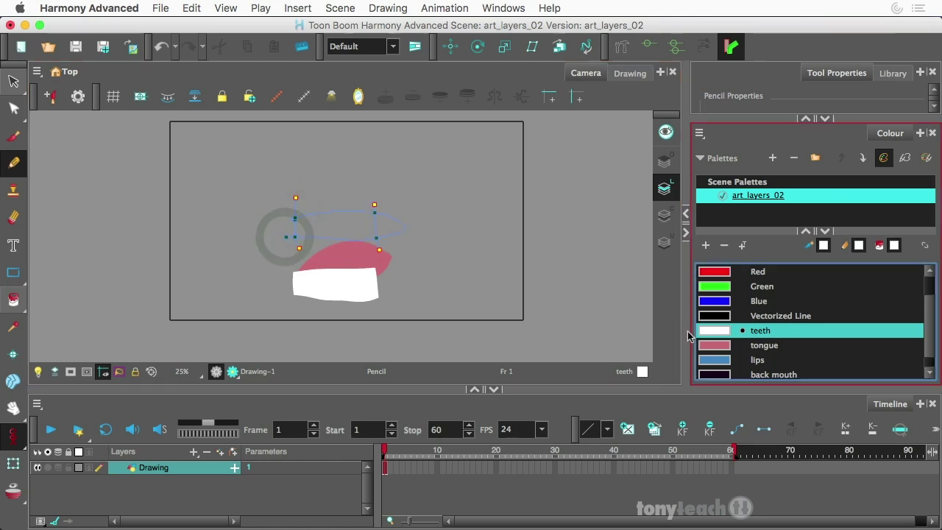
left_click(14, 299)
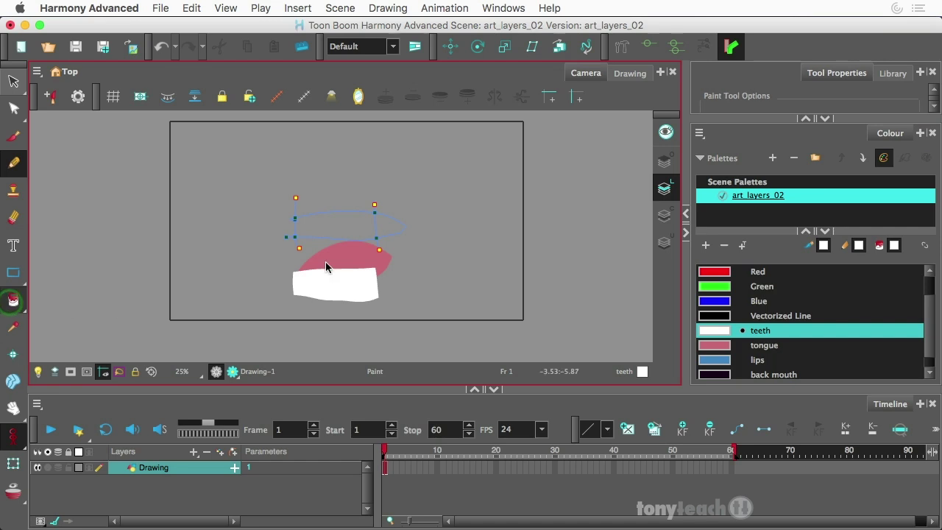
left_click(338, 227)
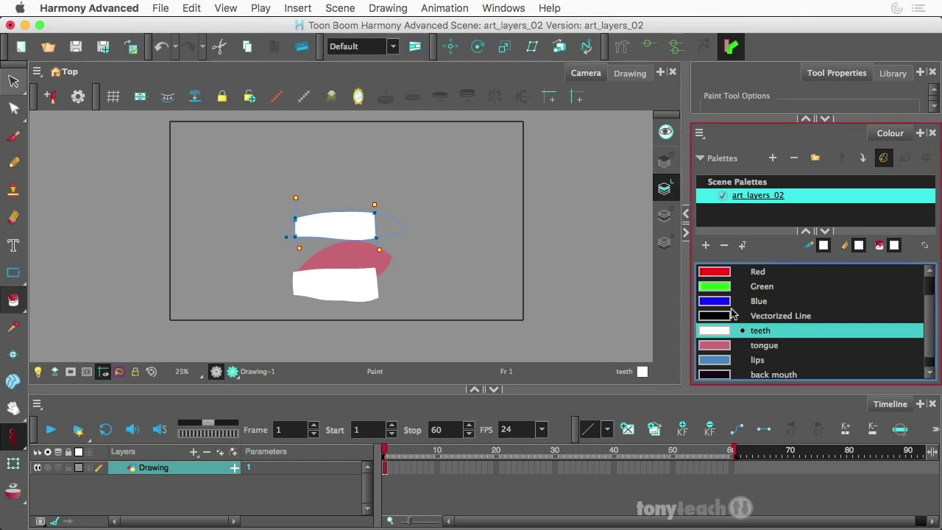
Switch to the top art layer and add a new swatch based on the lips colour.
left_click(664, 161)
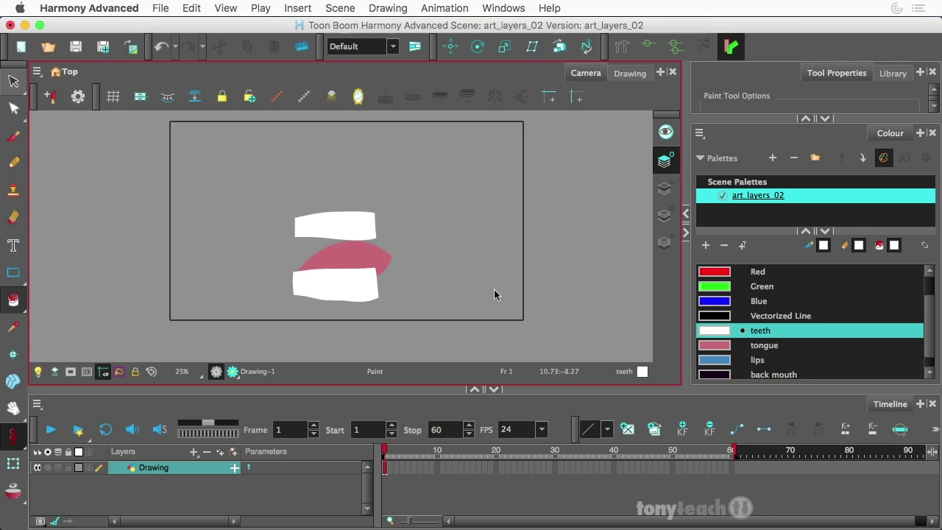
left_click(932, 344)
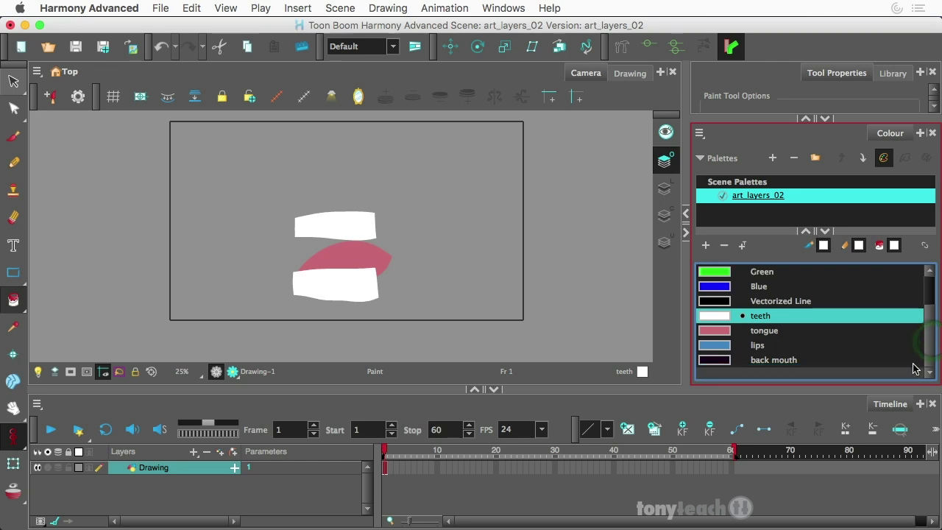
left_click(717, 348)
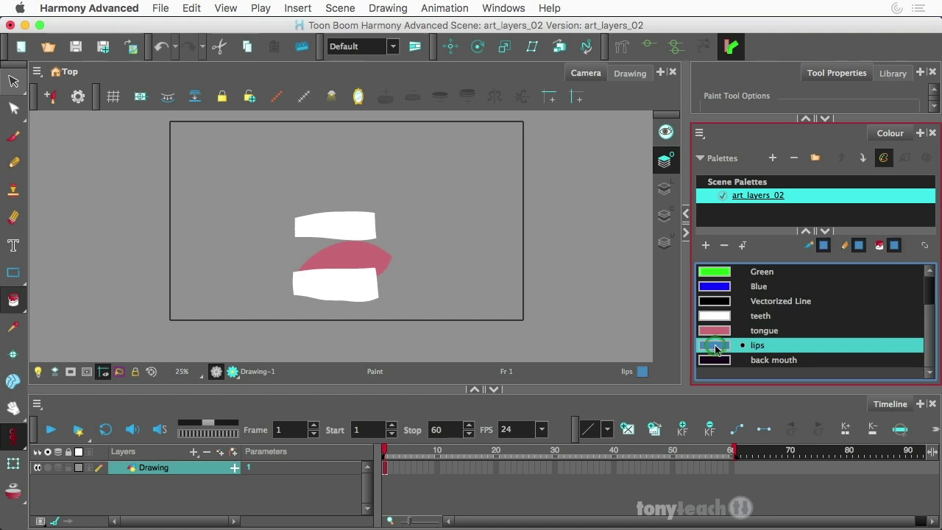
left_click(705, 247)
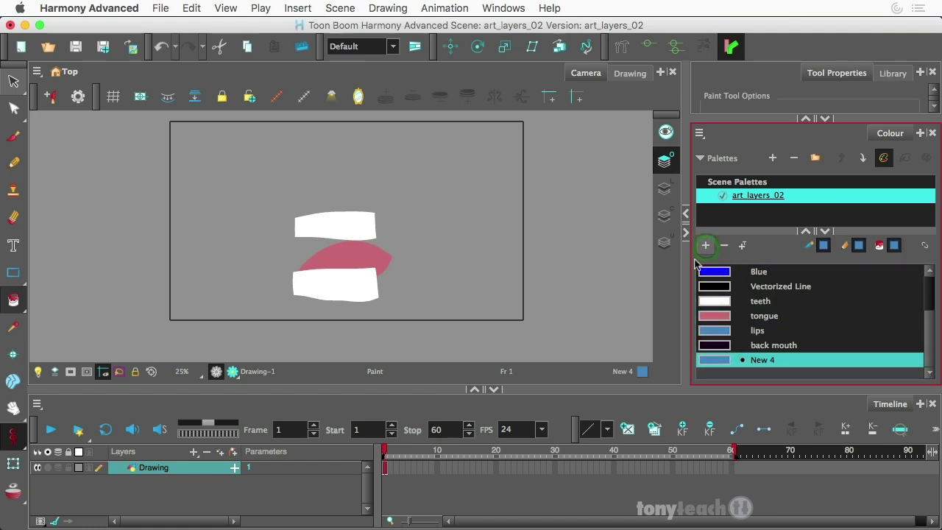
Darken the new swatch to Value 27 and name it 'lip line'.
double_click(714, 364)
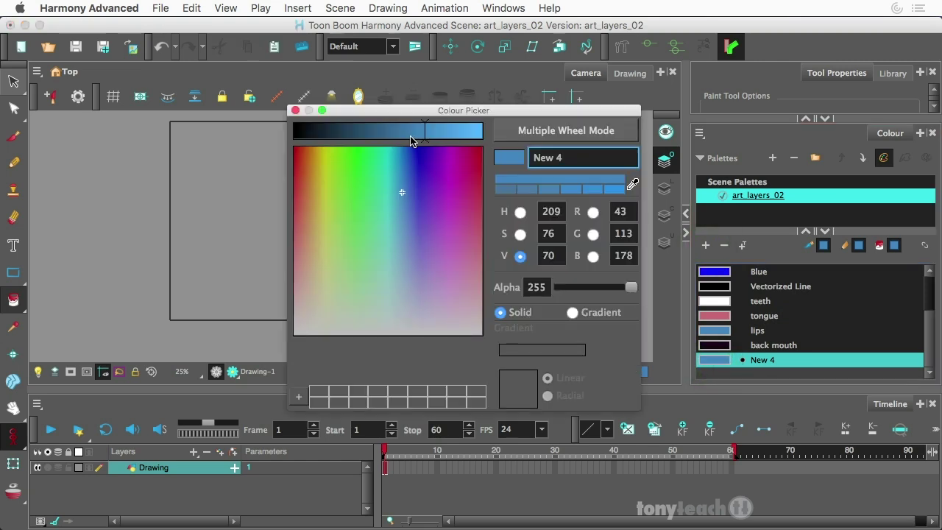
left_click(345, 136)
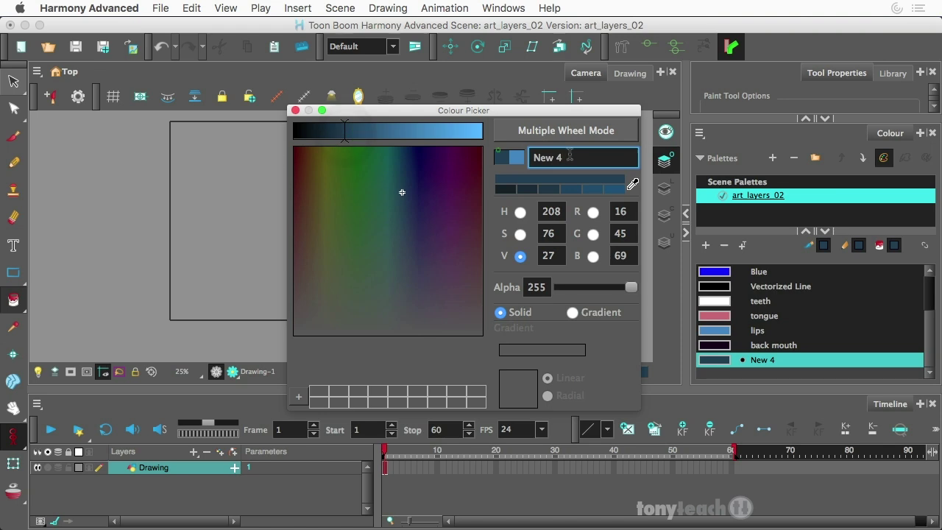
triple_click(574, 158)
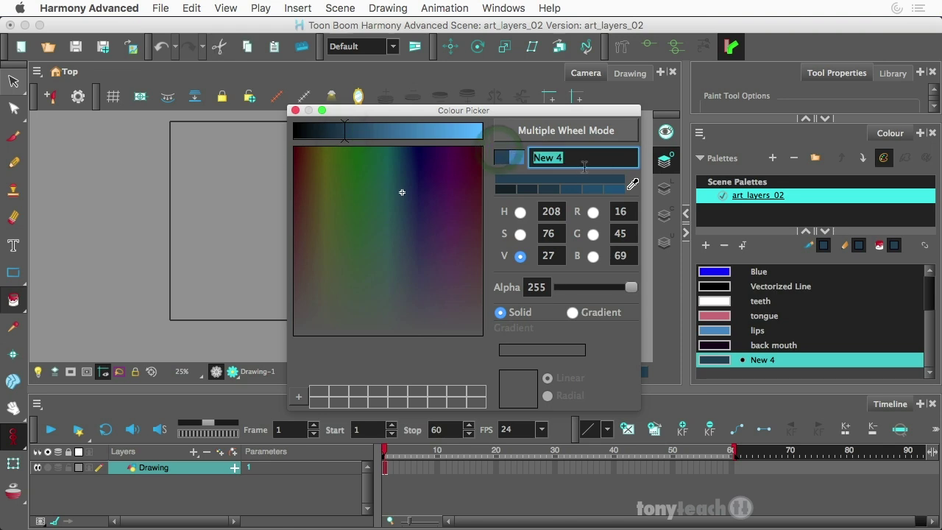
type("lip lin")
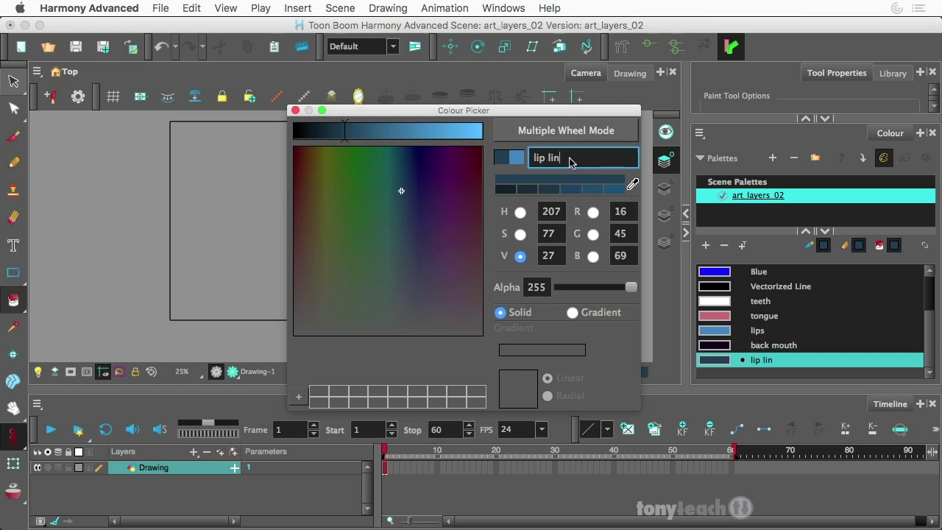
type("e")
key("Return")
left_click(295, 110)
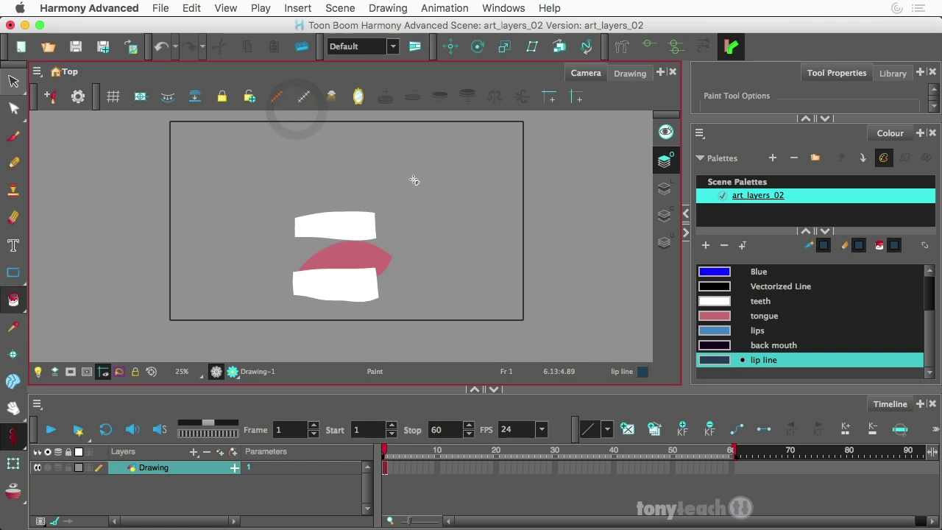
Brush a thick lip line ring around teeth and tongue, then pencil a thin outer lip contour.
left_click(13, 137)
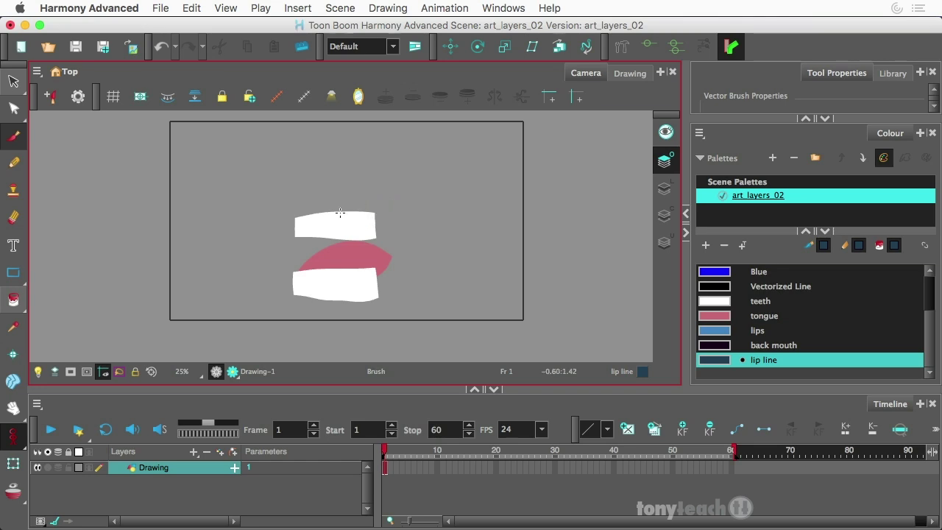
mouse_move(378, 222)
left_mouse_down()
mouse_move(291, 225)
mouse_move(273, 252)
mouse_move(277, 273)
mouse_move(300, 292)
mouse_move(376, 286)
left_mouse_up()
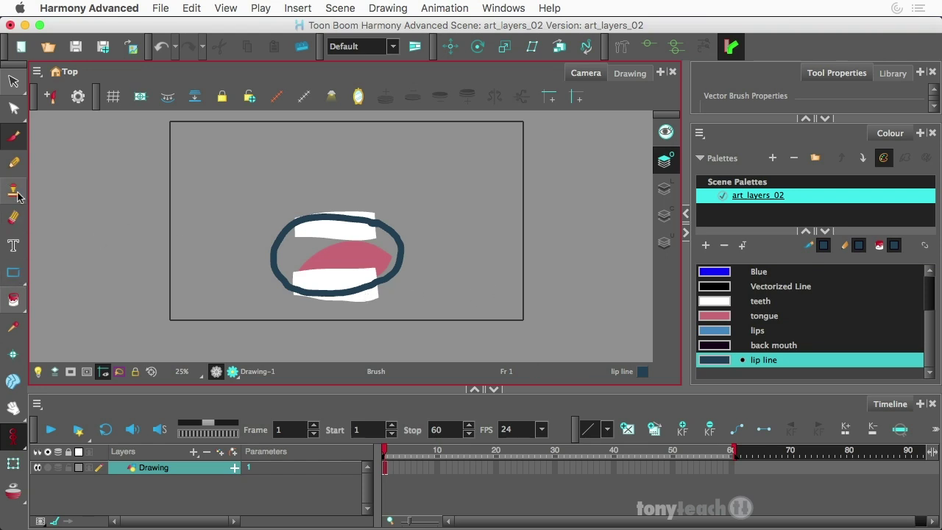
left_click(13, 162)
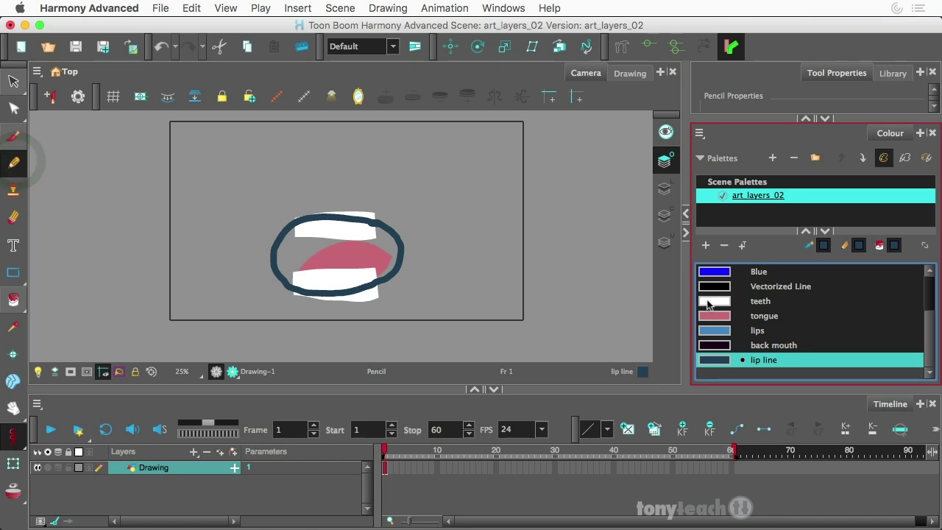
mouse_move(346, 190)
left_mouse_down()
mouse_move(275, 193)
mouse_move(221, 250)
mouse_move(307, 330)
mouse_move(440, 293)
mouse_move(353, 199)
mouse_move(324, 191)
left_mouse_up()
key("super+z")
key("super+shift+z")
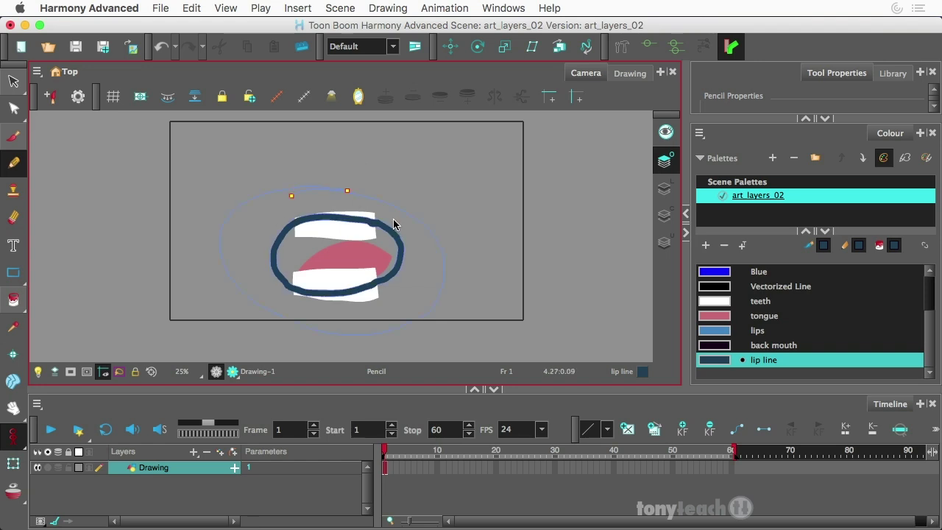
key("super+z")
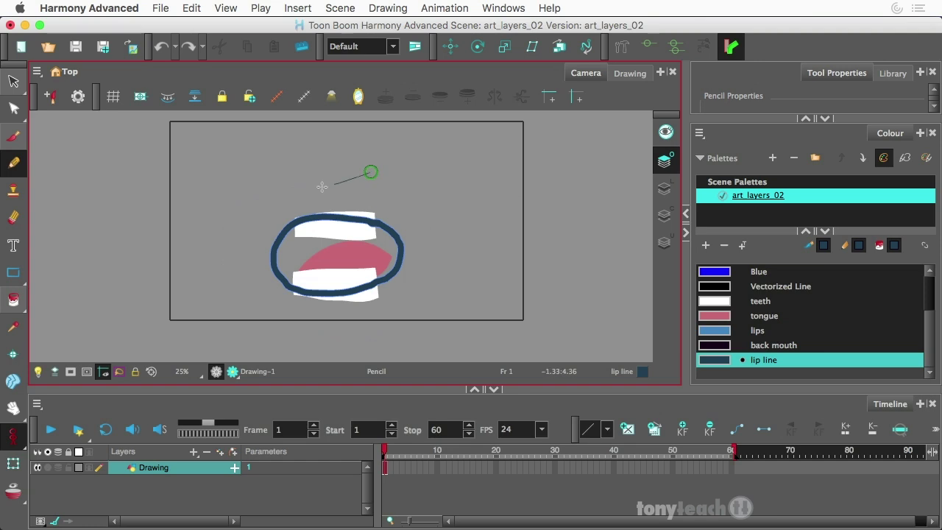
mouse_move(322, 187)
left_mouse_down()
mouse_move(260, 228)
mouse_move(267, 293)
mouse_move(292, 316)
mouse_move(376, 330)
left_mouse_up()
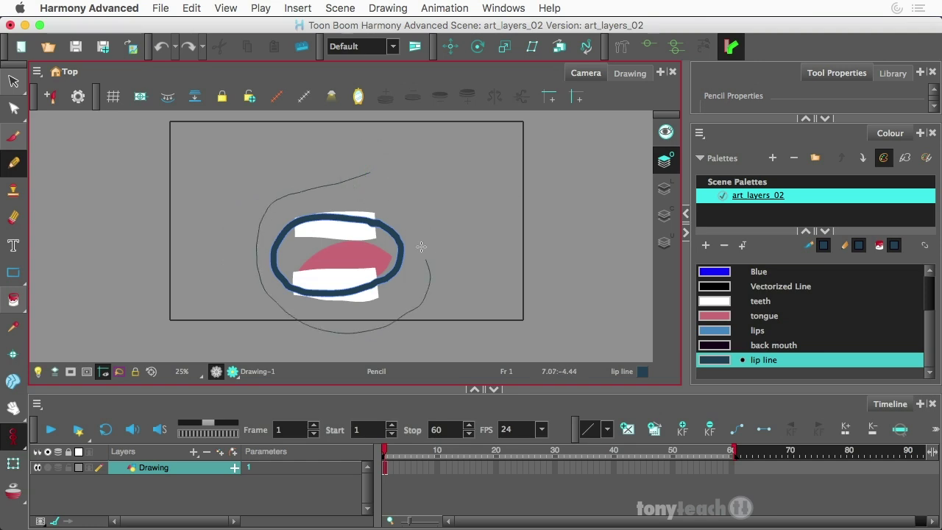
mouse_move(421, 246)
left_mouse_down()
mouse_move(309, 175)
mouse_move(271, 172)
left_mouse_up()
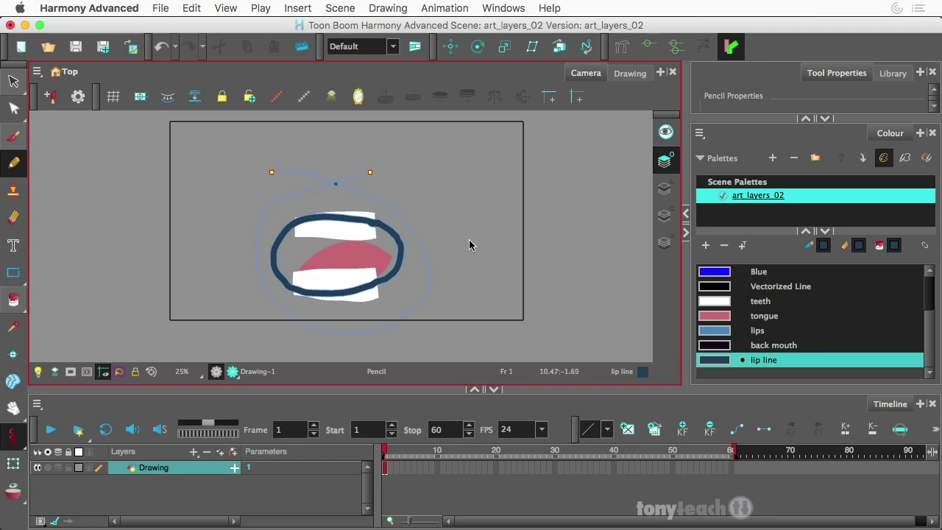
Paint the lips with the blue lips colour and the mouth interior with back mouth.
left_click(719, 335)
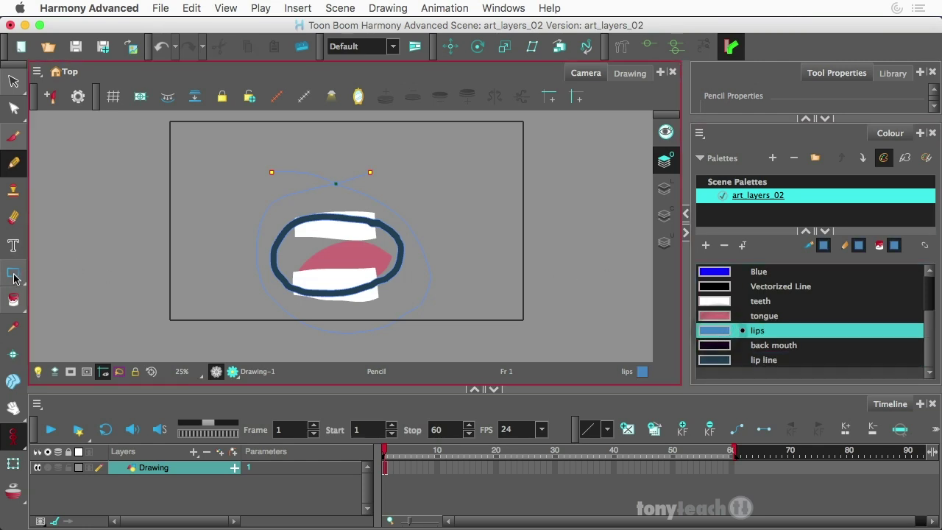
left_click(13, 299)
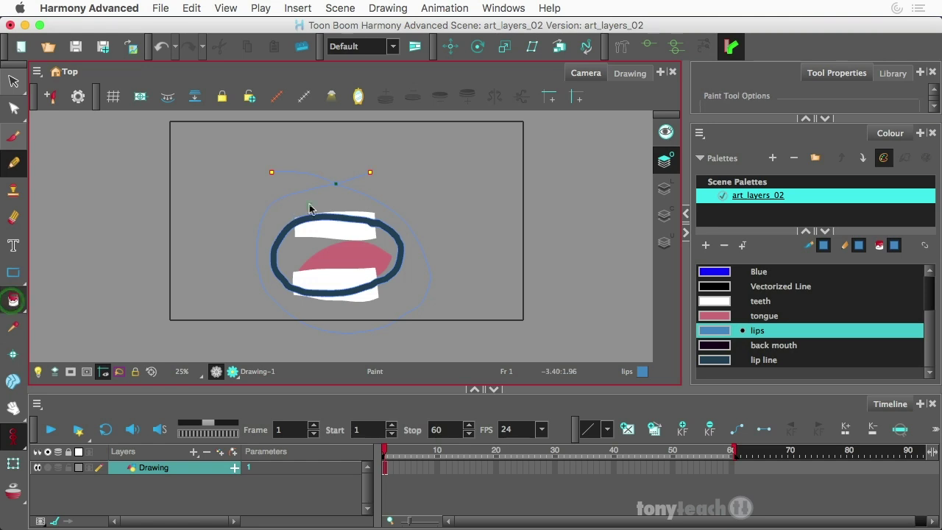
left_click(309, 203)
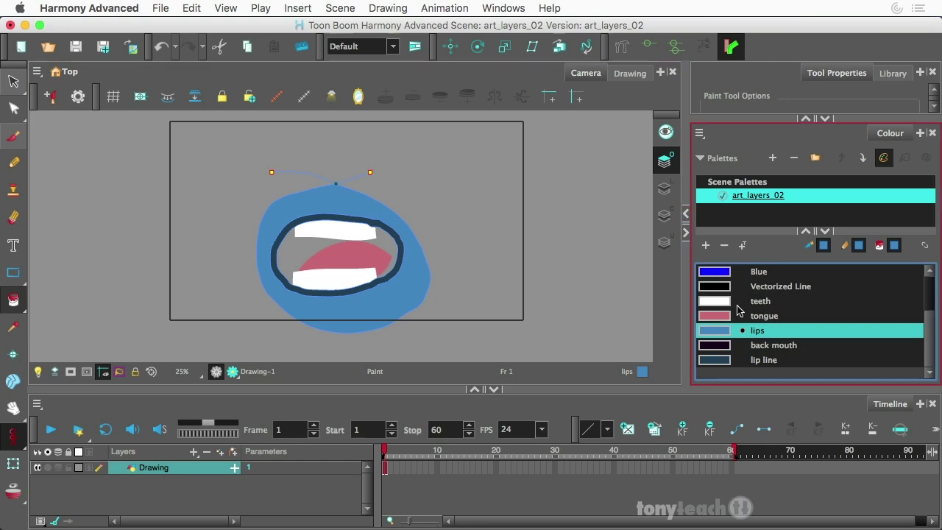
left_click(719, 345)
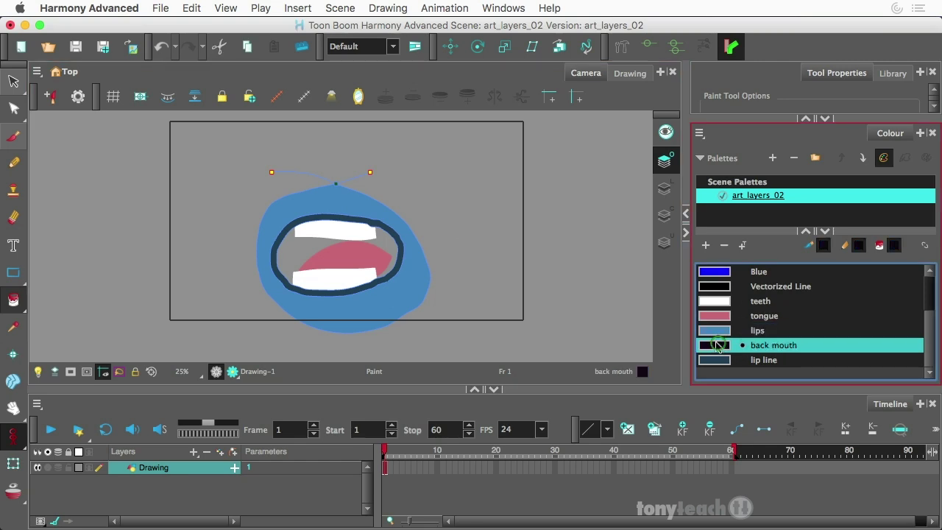
left_click(346, 253)
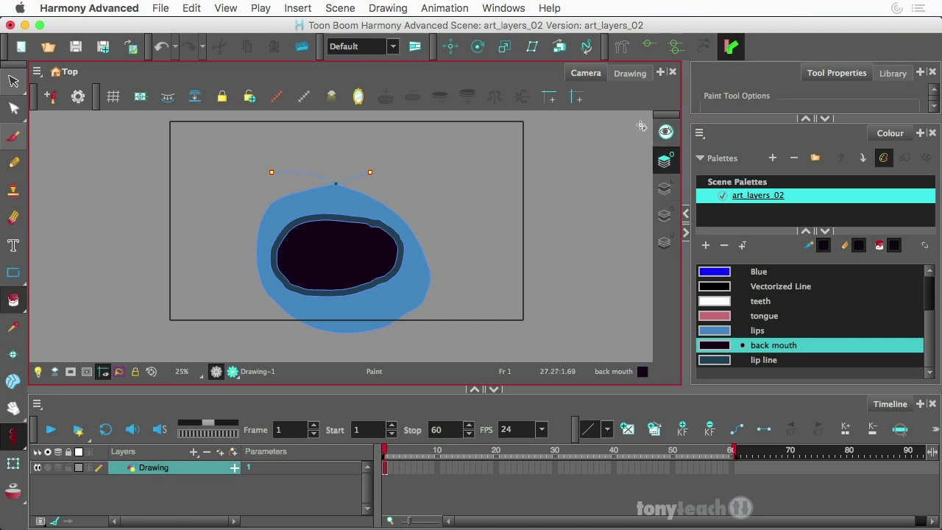
left_click(625, 74)
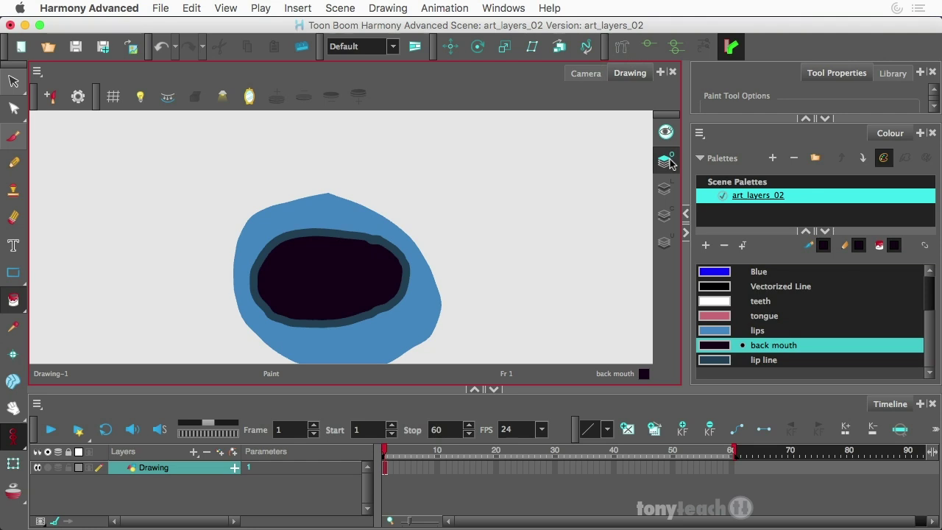
left_click(664, 187)
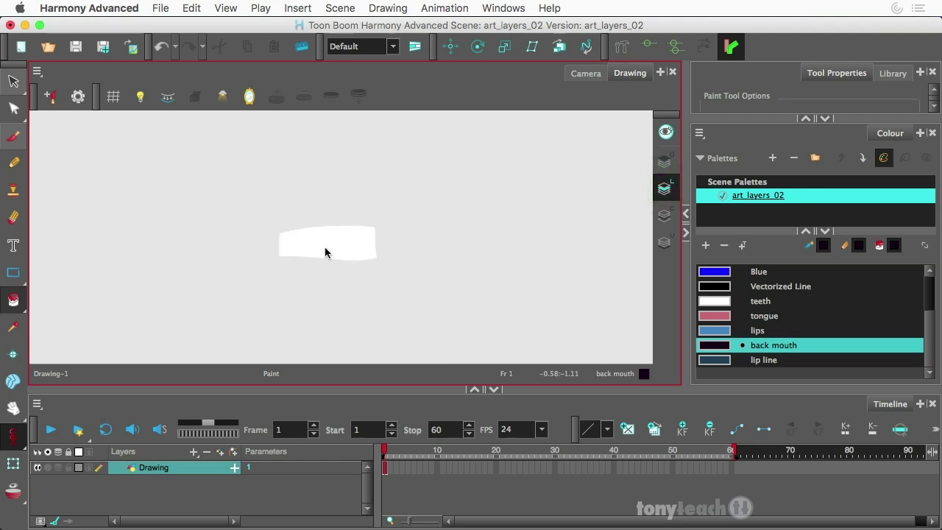
left_click(664, 214)
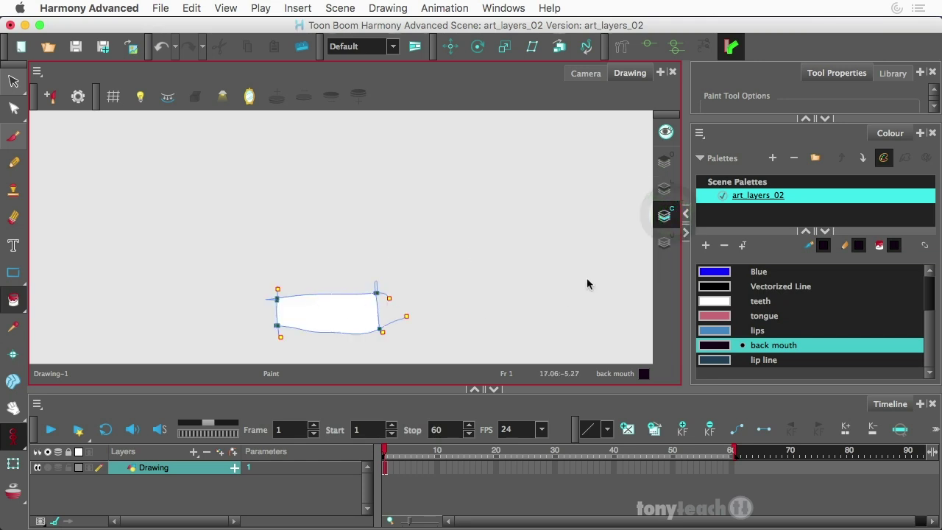
left_click(665, 242)
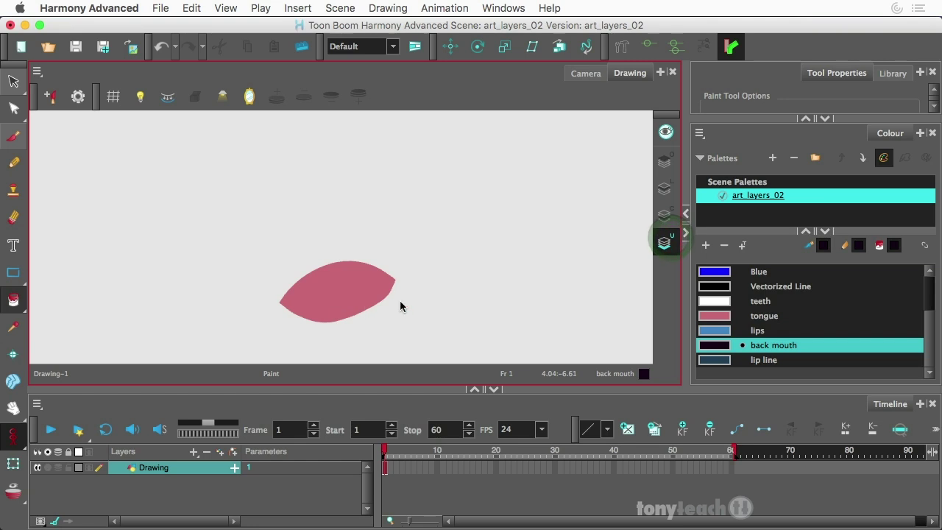
left_click(581, 74)
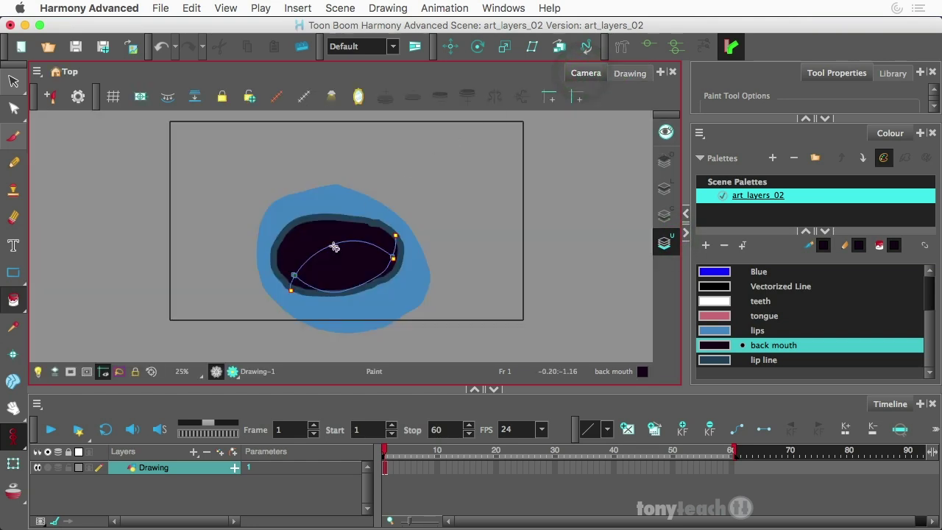
key("alt+s")
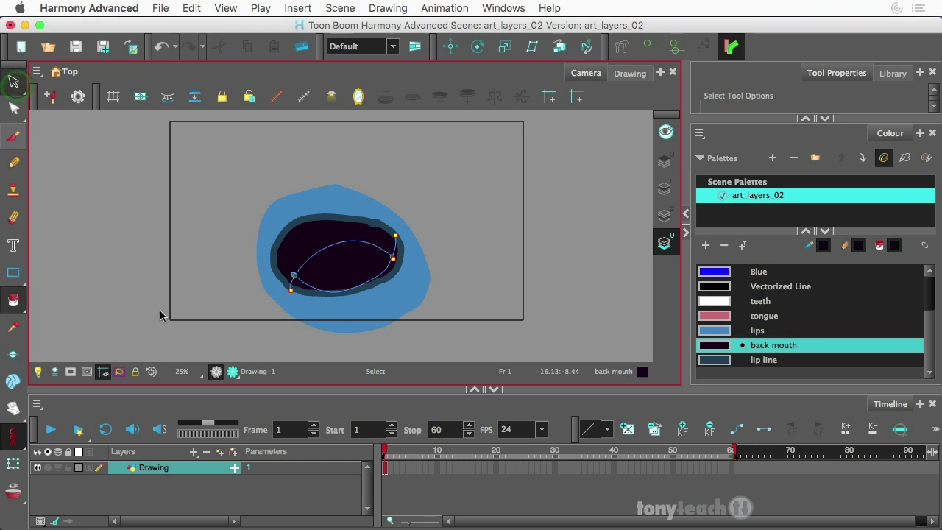
left_click(230, 395)
left_click(739, 267)
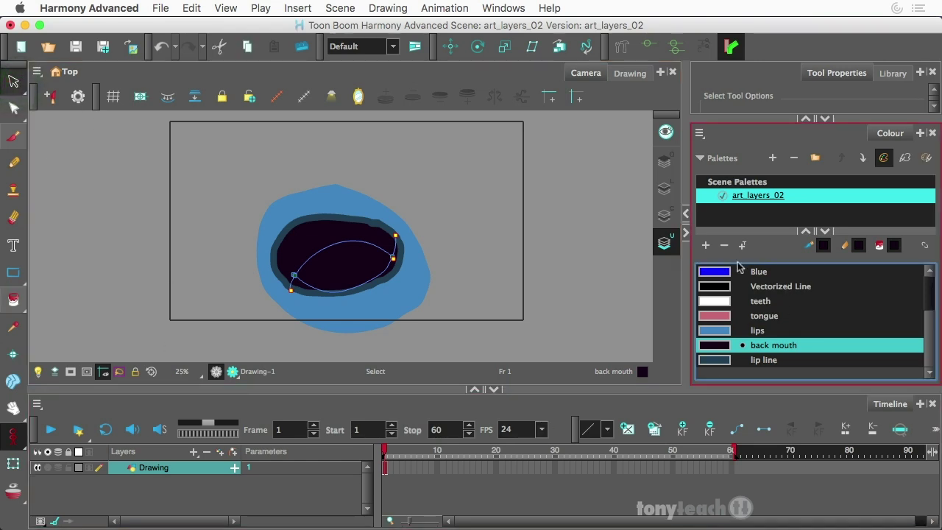
left_click(217, 487)
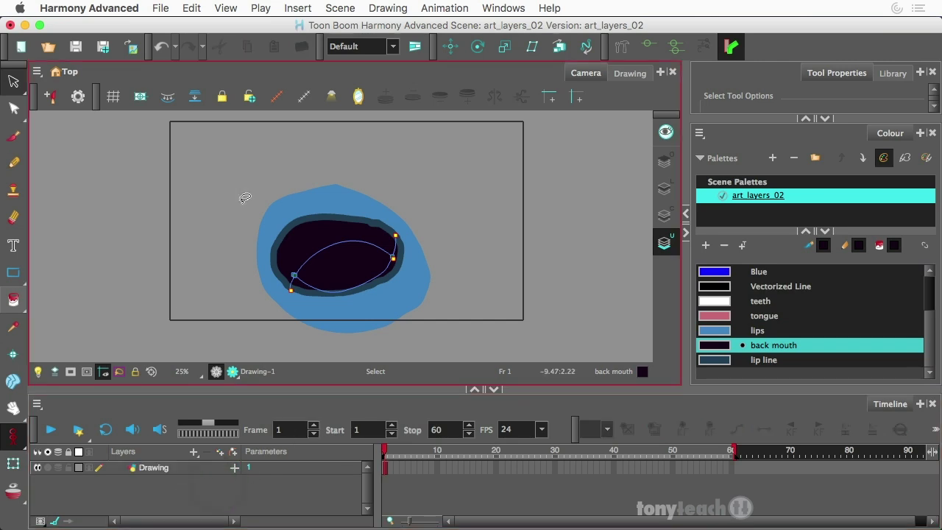
left_click(241, 246)
left_click(175, 469)
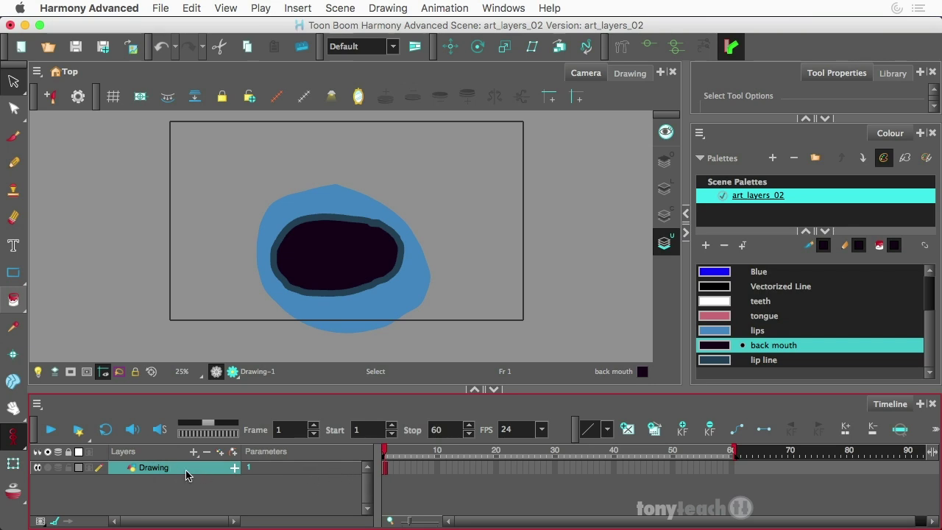
Extend the mouth drawing's exposure to frame 10 and clone the Drawing layer as Drawing_1.
left_click(438, 471)
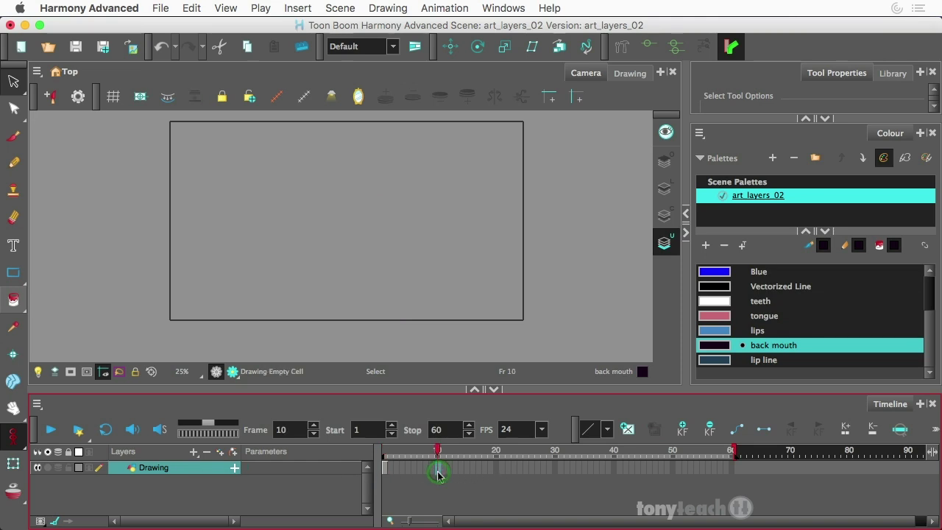
key("F5")
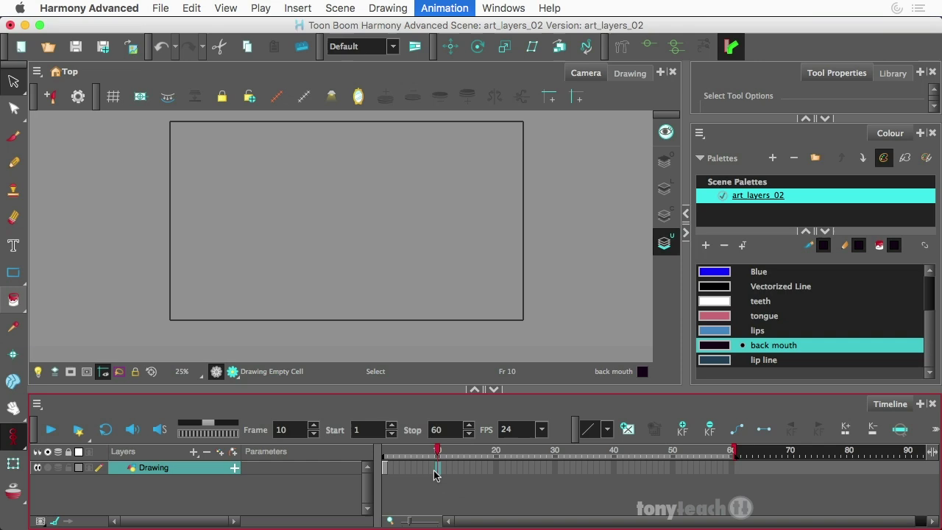
right_click(192, 476)
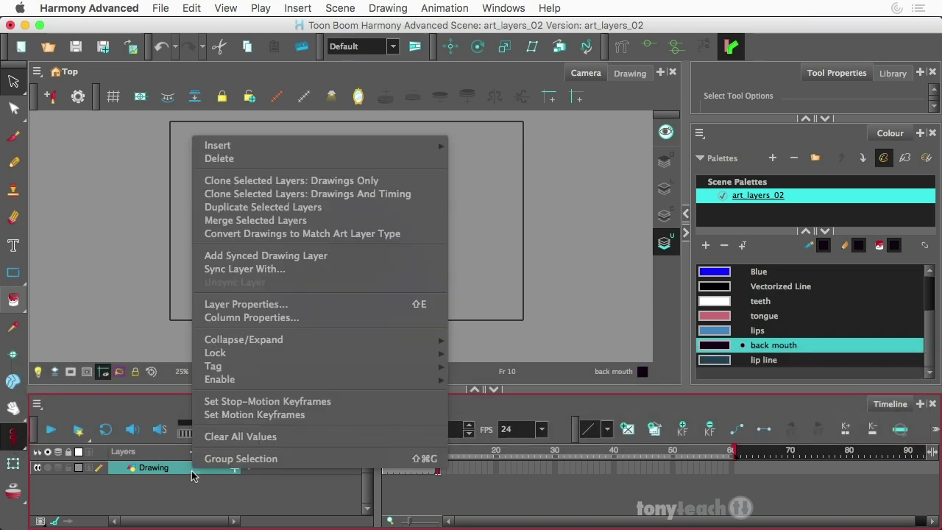
left_click(267, 194)
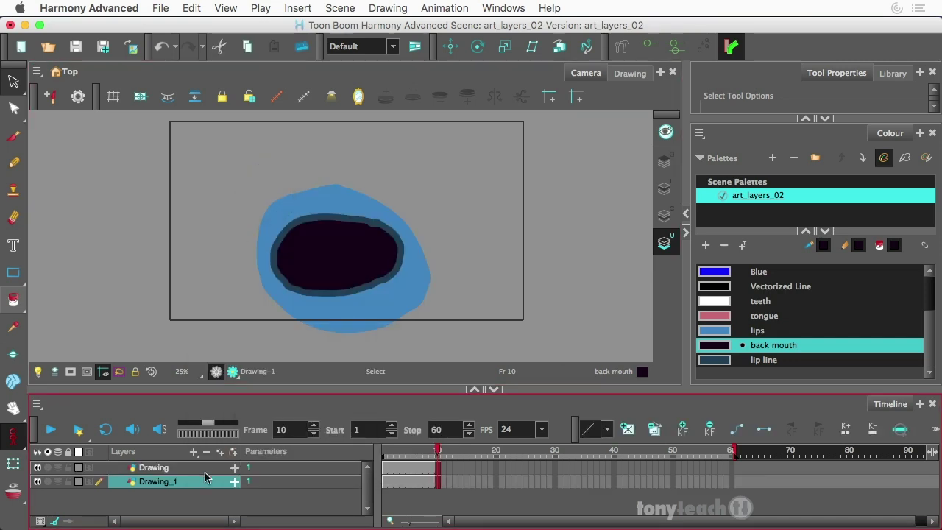
Clone the layer twice more to create Drawing_2 and Drawing_3, then enlarge the layer list.
right_click(188, 483)
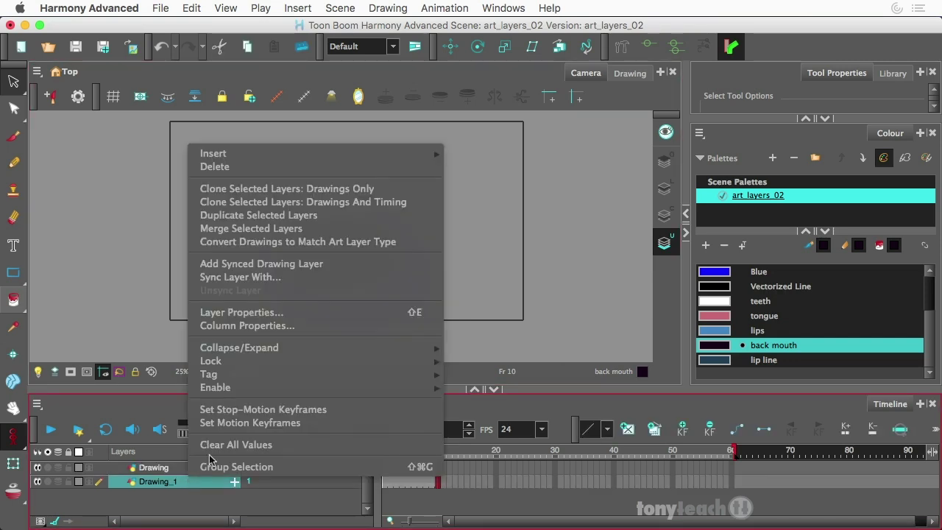
left_click(267, 203)
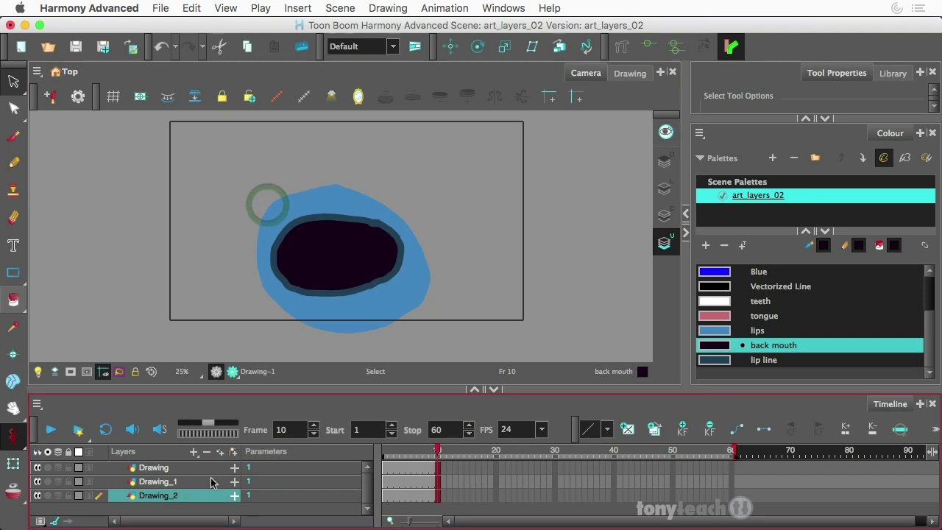
right_click(197, 495)
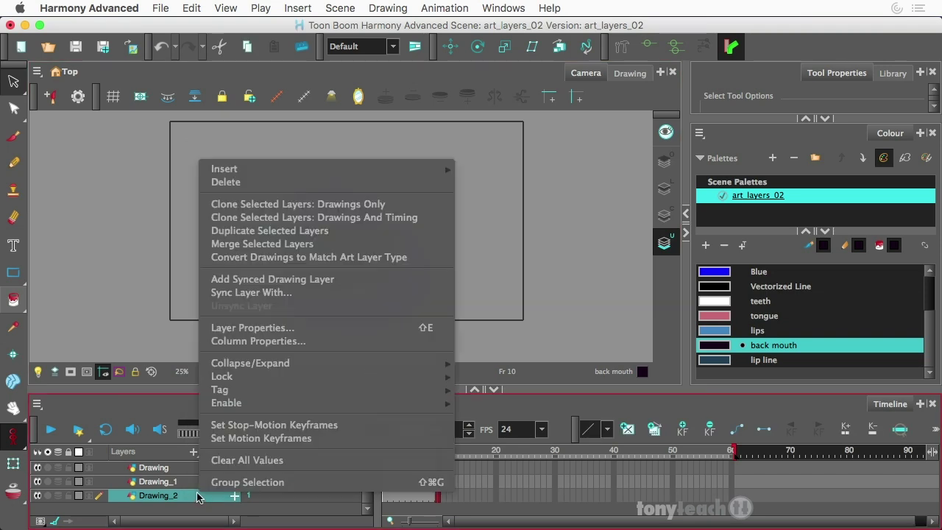
left_click(304, 217)
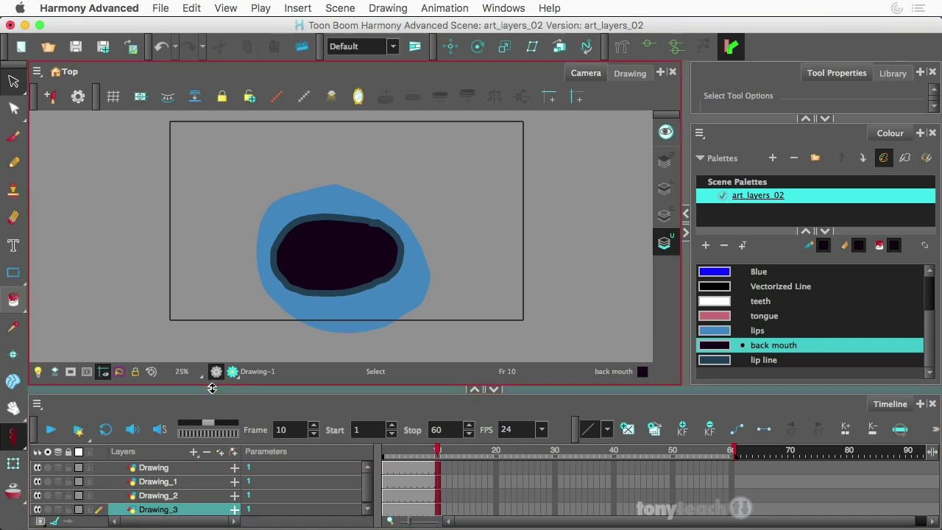
left_click_drag(214, 386, 214, 325)
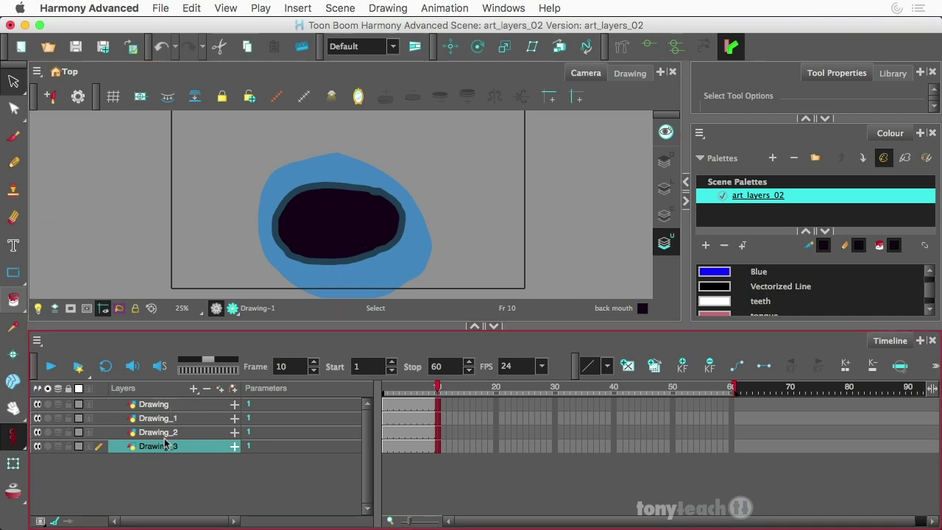
Rename the Drawing layer to lips and switch off its Line, Colour and Underlay Art.
left_click(185, 406)
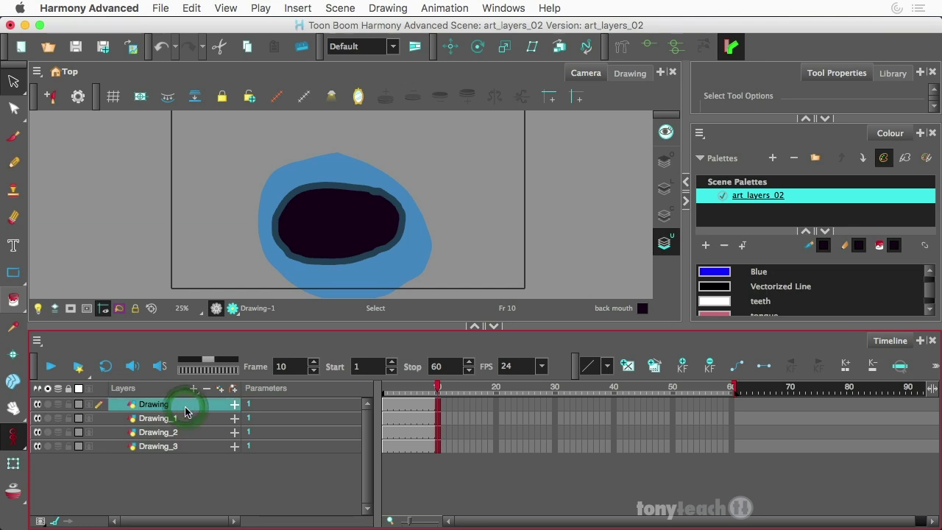
double_click(186, 411)
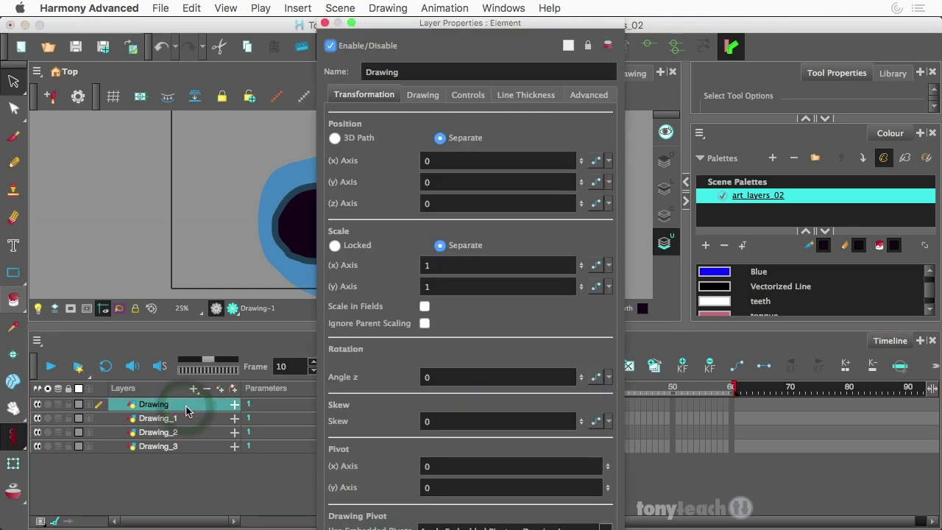
double_click(405, 72)
type("I")
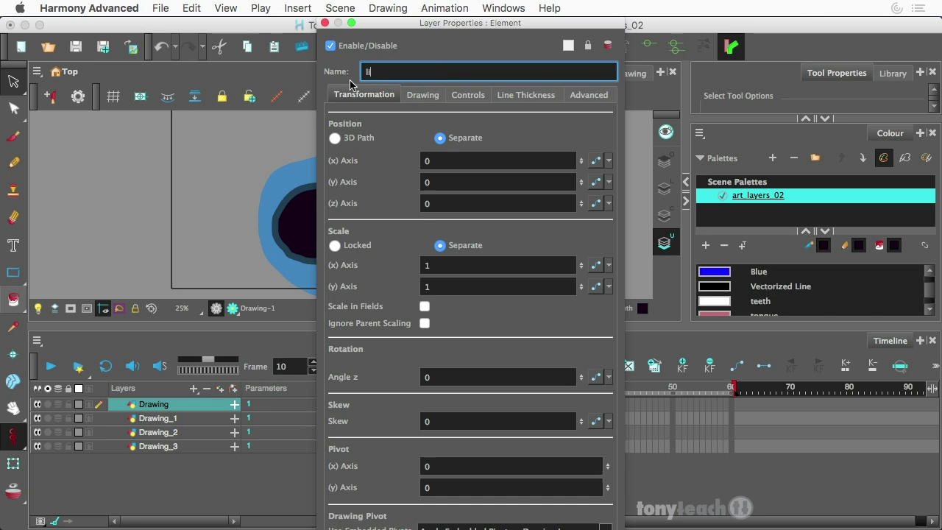
type("ips")
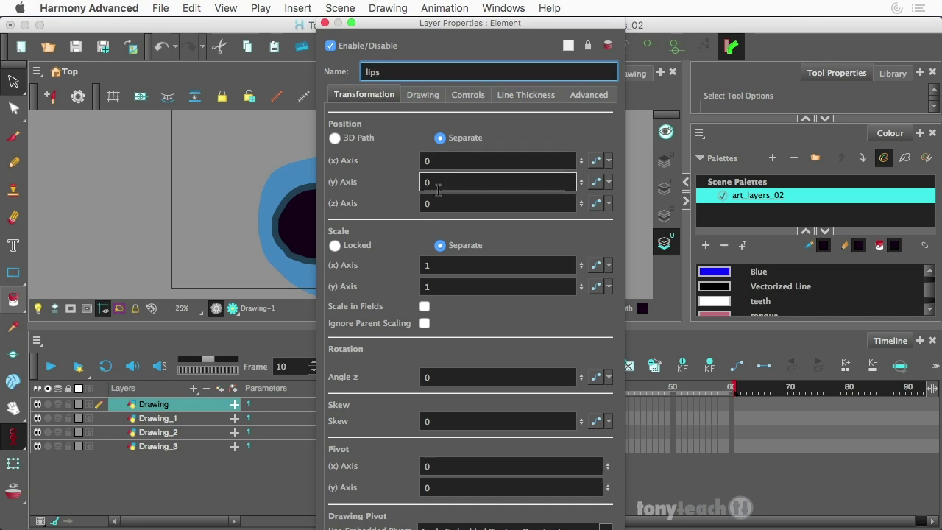
left_click(422, 94)
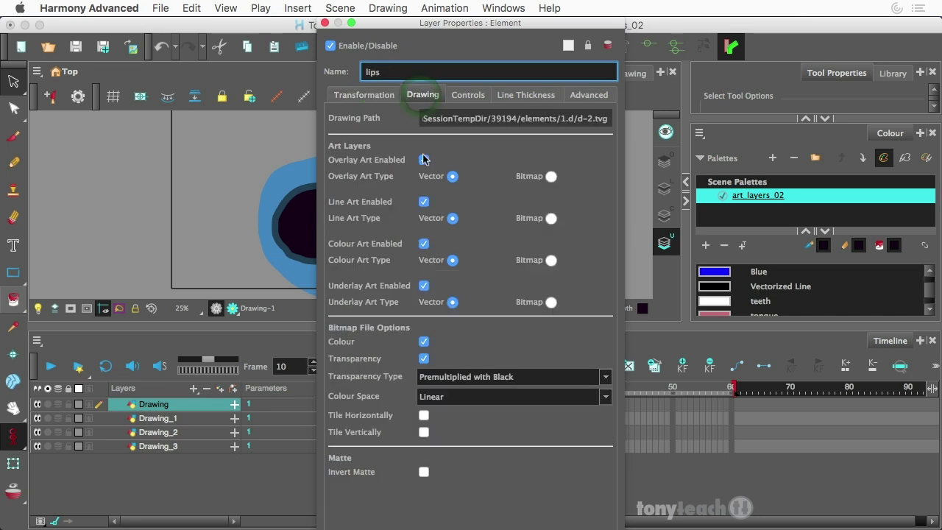
left_click(424, 202)
left_click(423, 244)
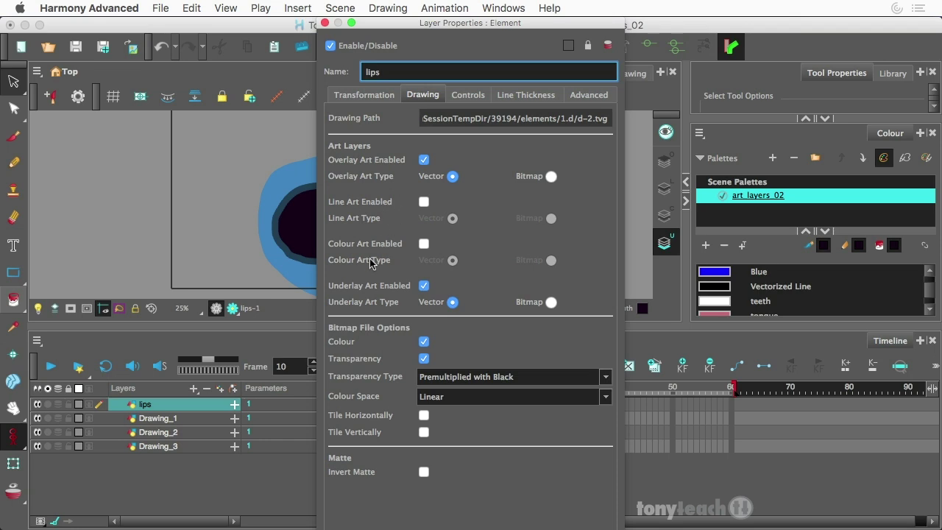
left_click(423, 286)
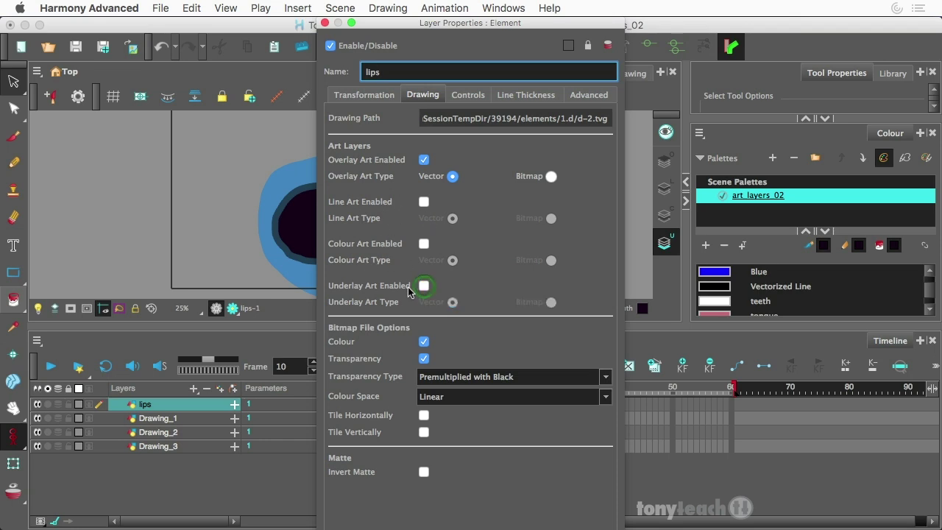
left_click(324, 23)
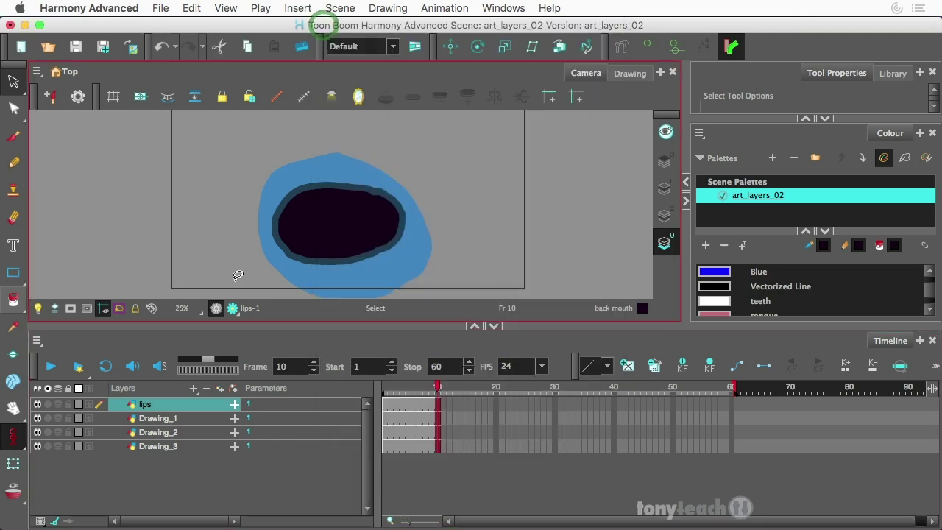
Rename Drawing_1 to top_teeth, turning off Overlay, Colour and Underlay Art.
left_click(198, 420)
double_click(197, 420)
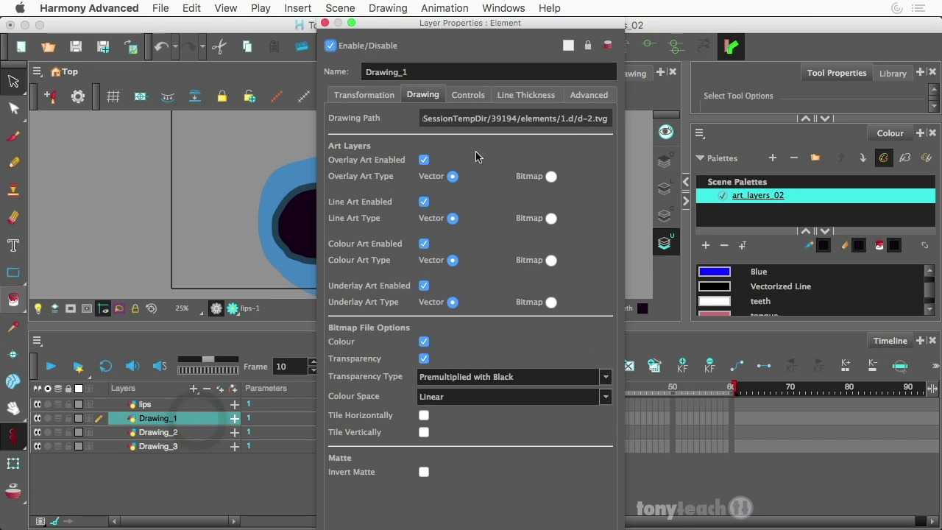
double_click(424, 74)
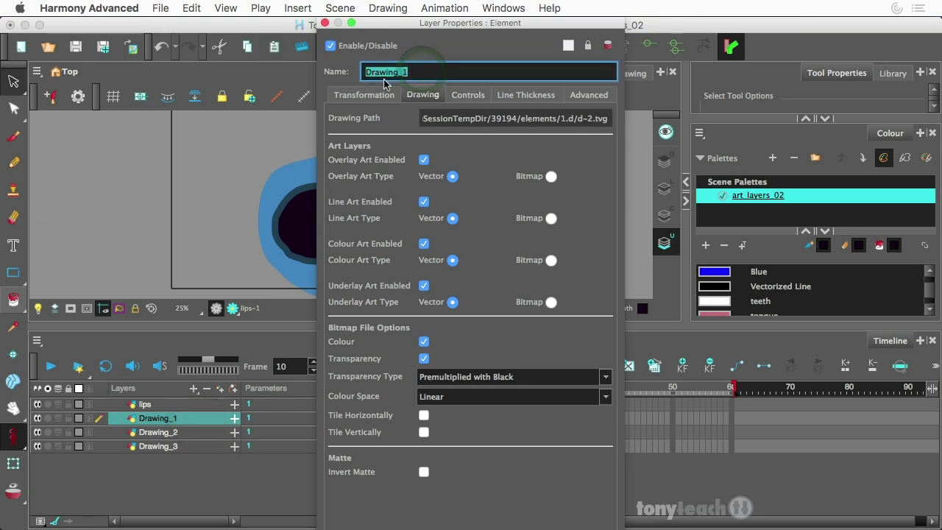
type("top_")
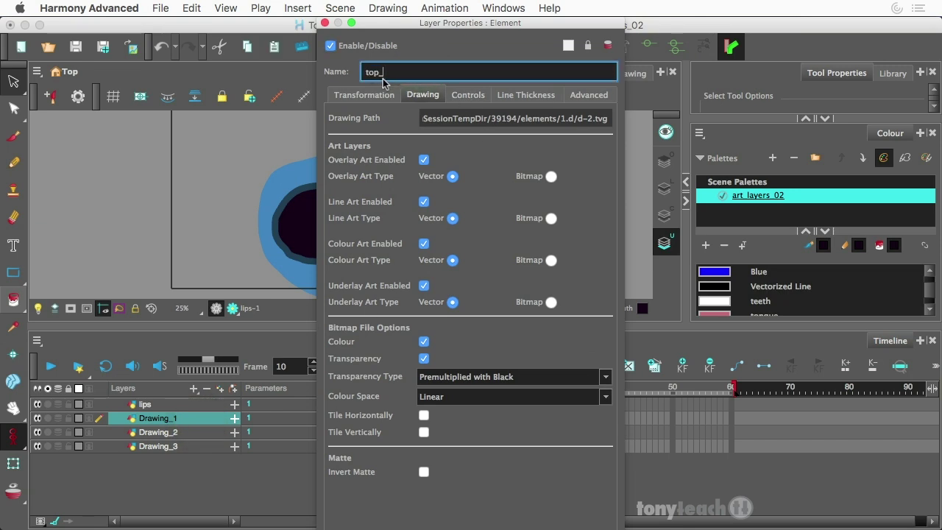
type("teeth")
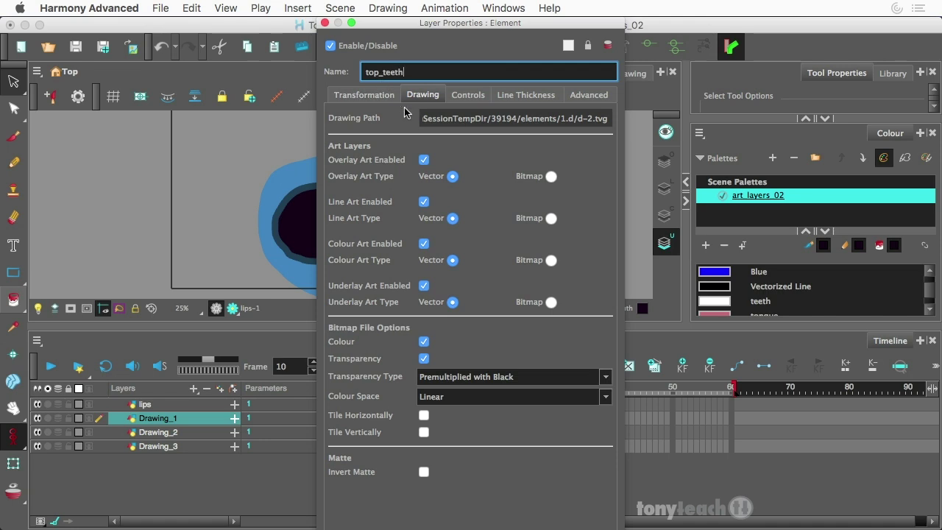
left_click(425, 161)
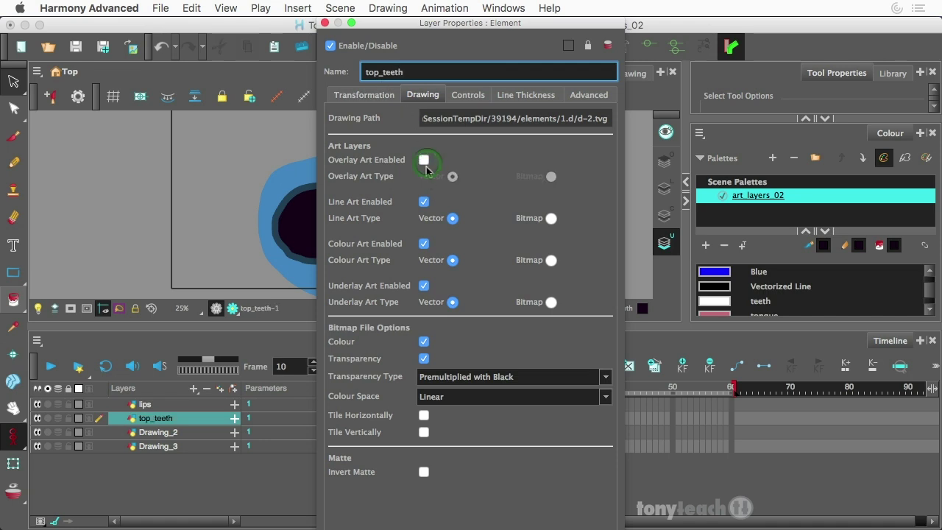
left_click(424, 244)
left_click(423, 287)
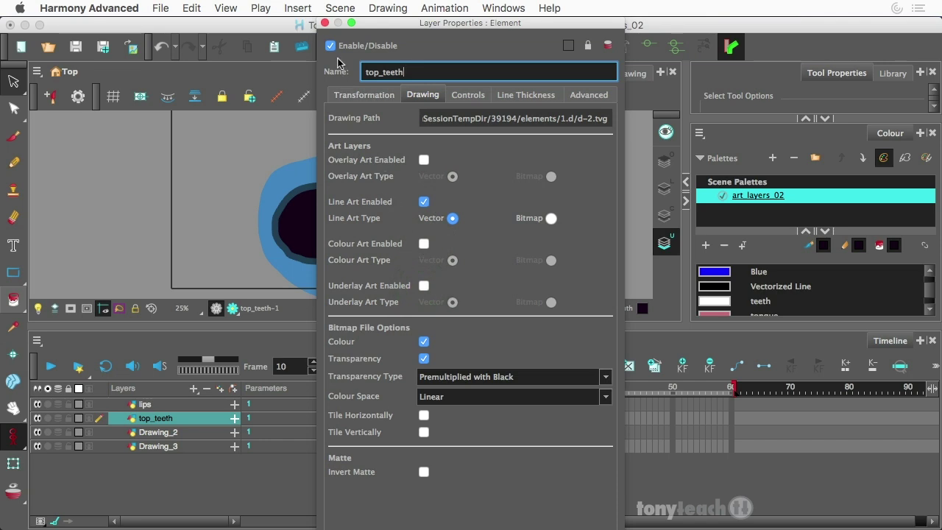
left_click(325, 24)
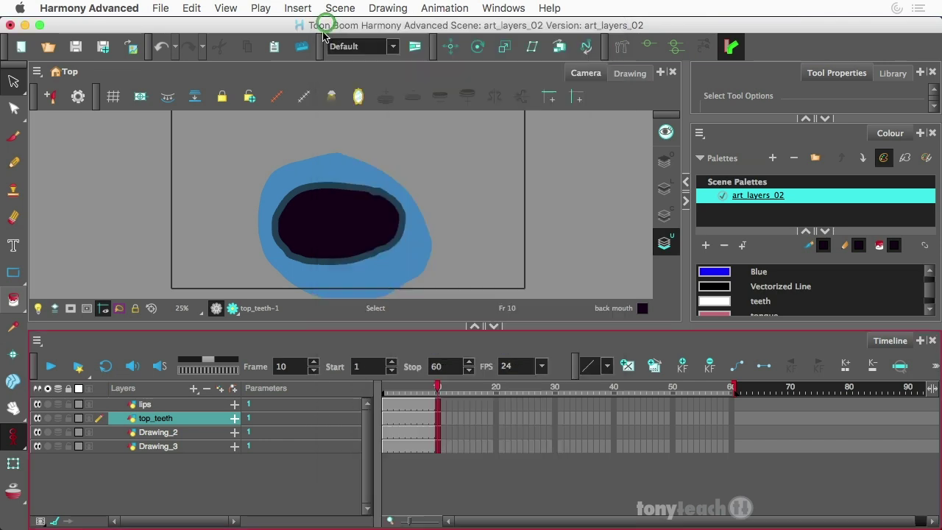
Rename Drawing_2 to btm_teeth, turning off Overlay, Line and Underlay Art.
left_click(183, 436)
double_click(183, 436)
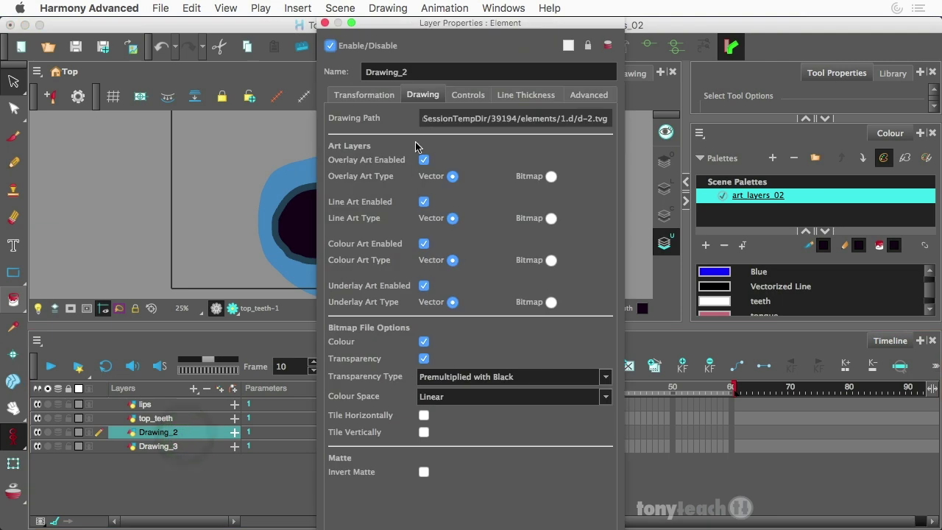
double_click(423, 74)
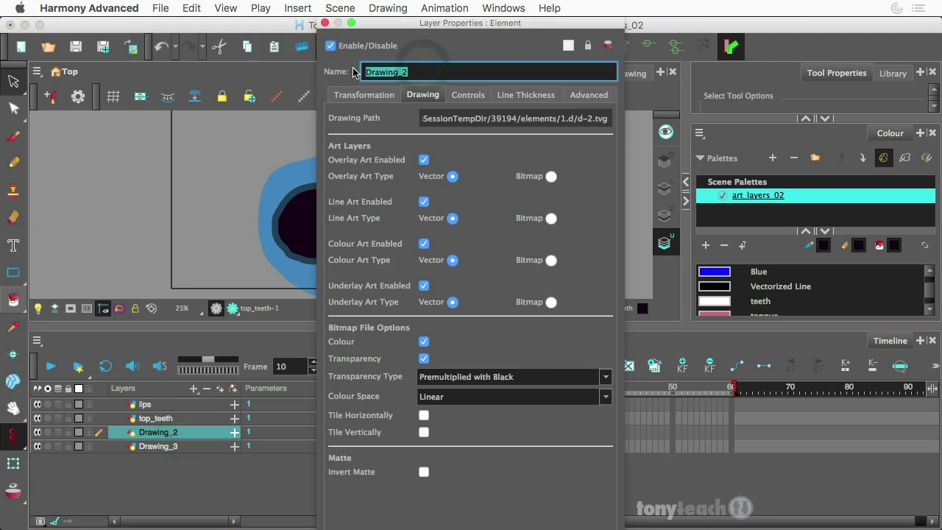
type("btn")
key("BackSpace")
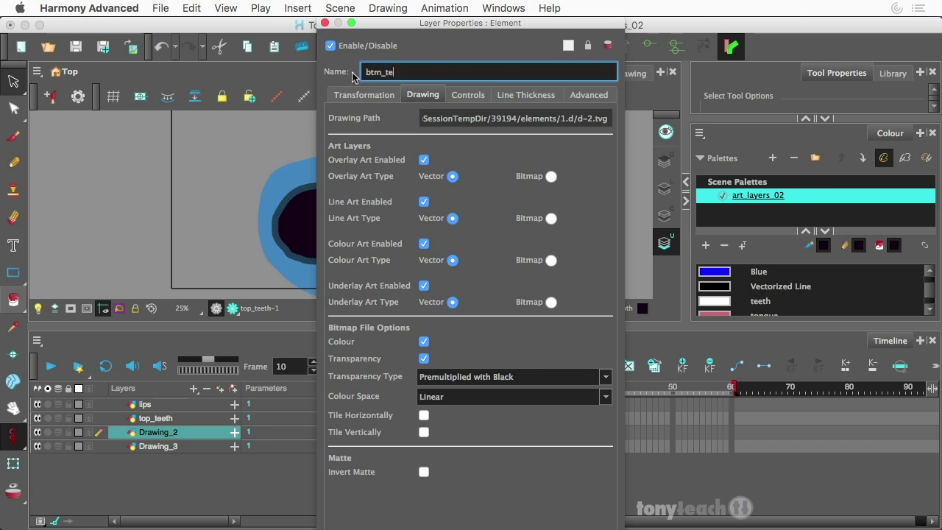
left_click(424, 159)
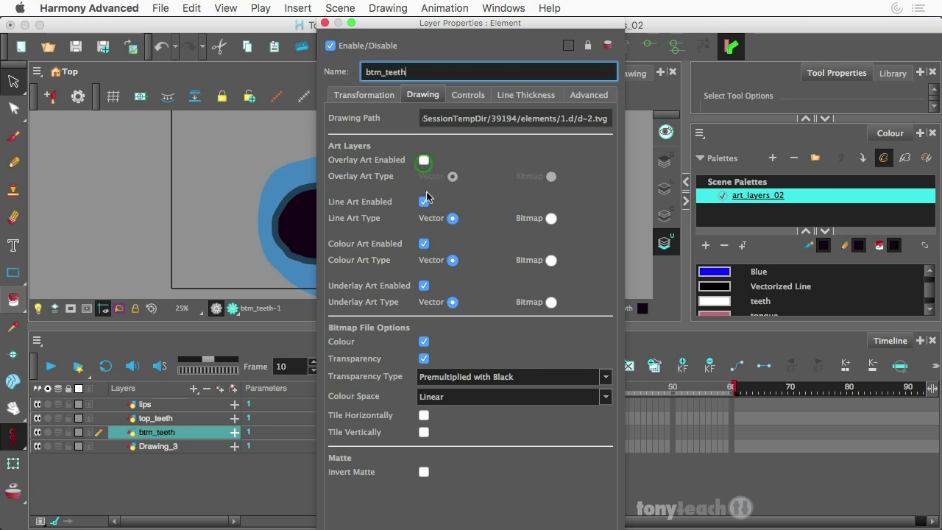
left_click(424, 202)
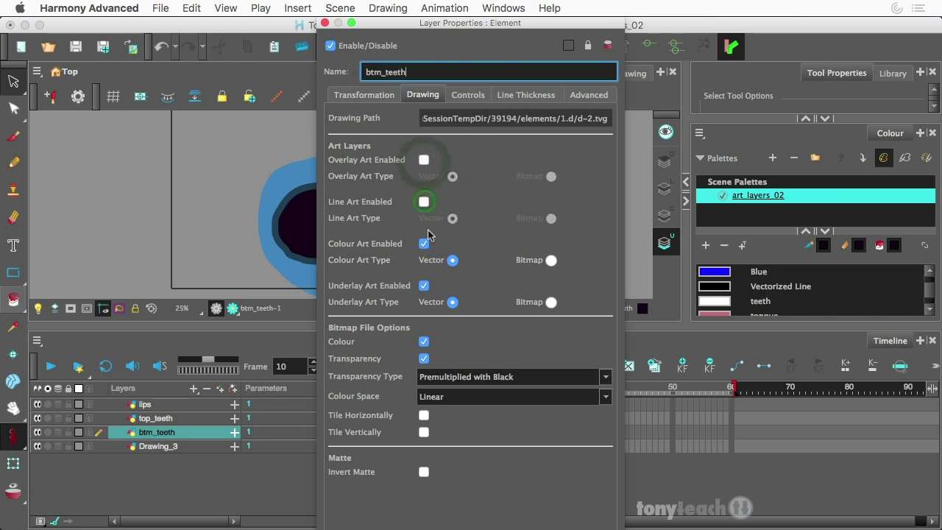
left_click(424, 286)
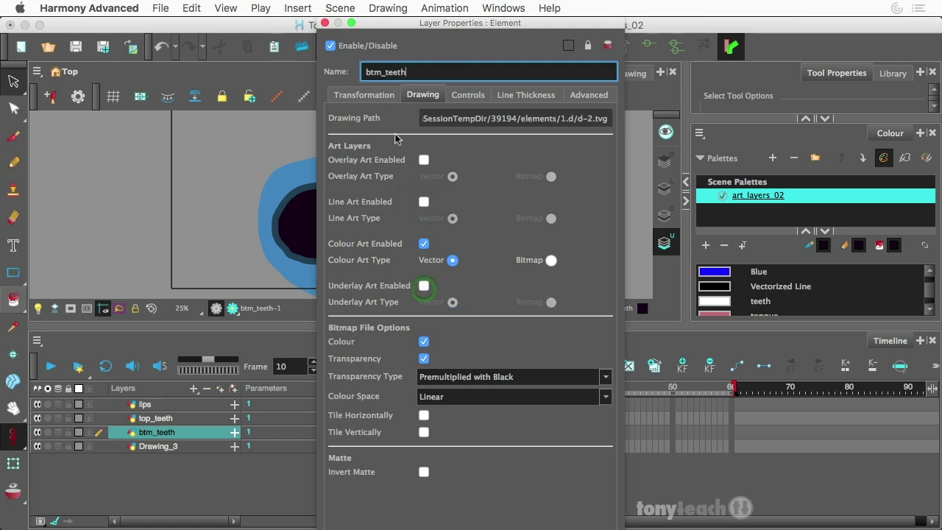
left_click(325, 23)
left_click(183, 448)
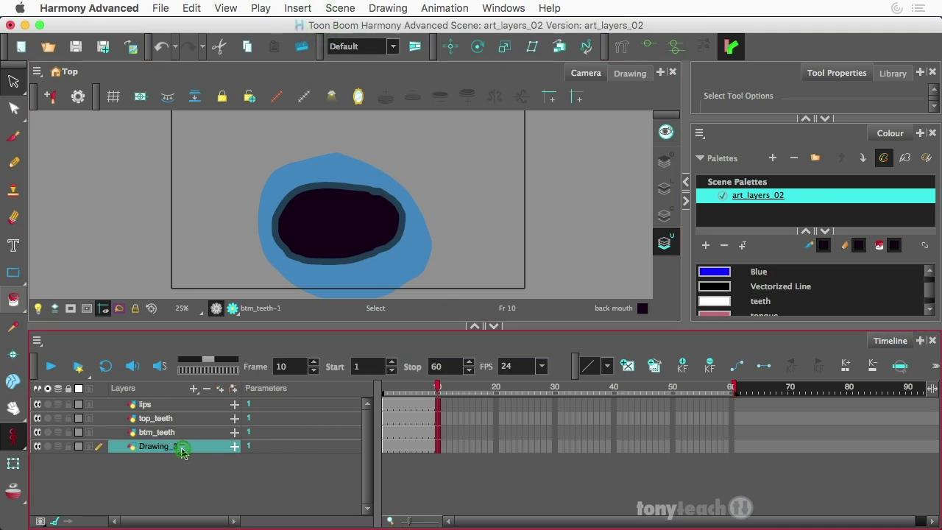
Rename Drawing_3 to tongue and switch off its Colour, Line and Overlay Art.
double_click(183, 449)
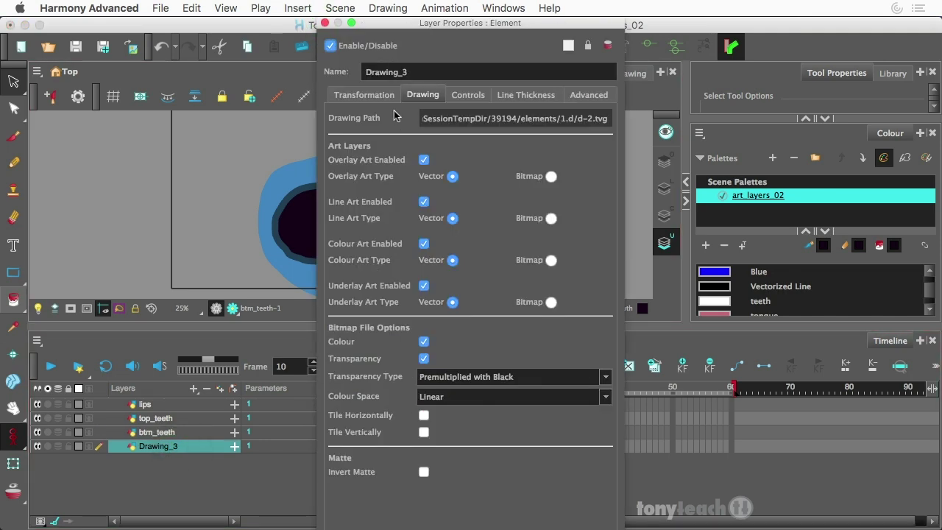
double_click(410, 71)
type("tongue")
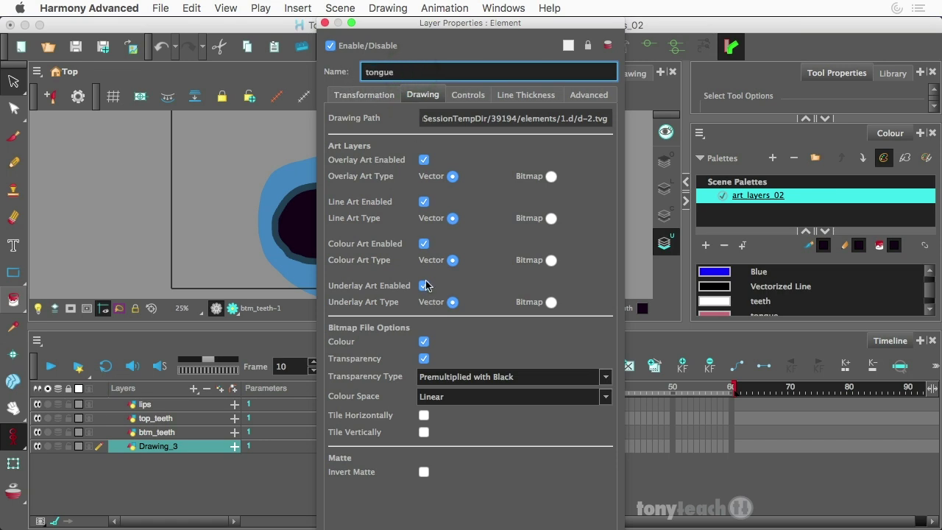
left_click(424, 243)
left_click(424, 201)
left_click(423, 159)
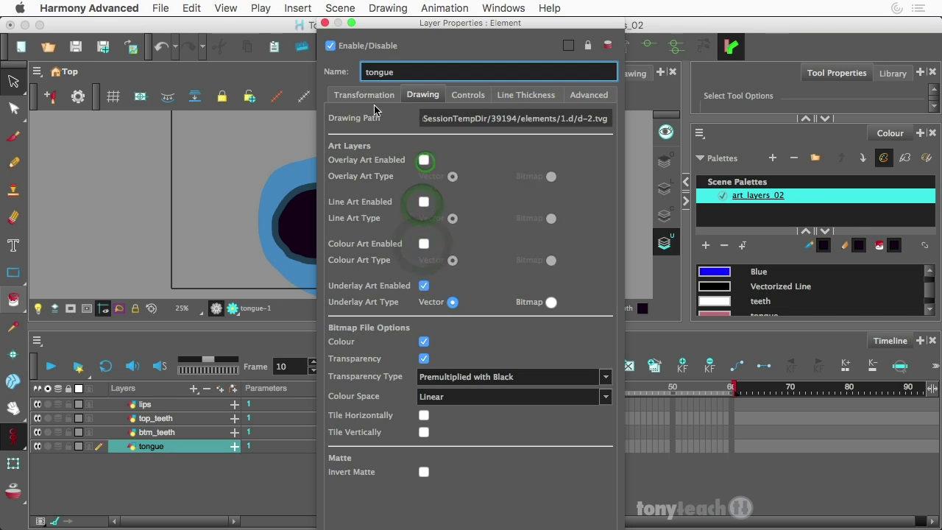
left_click(324, 24)
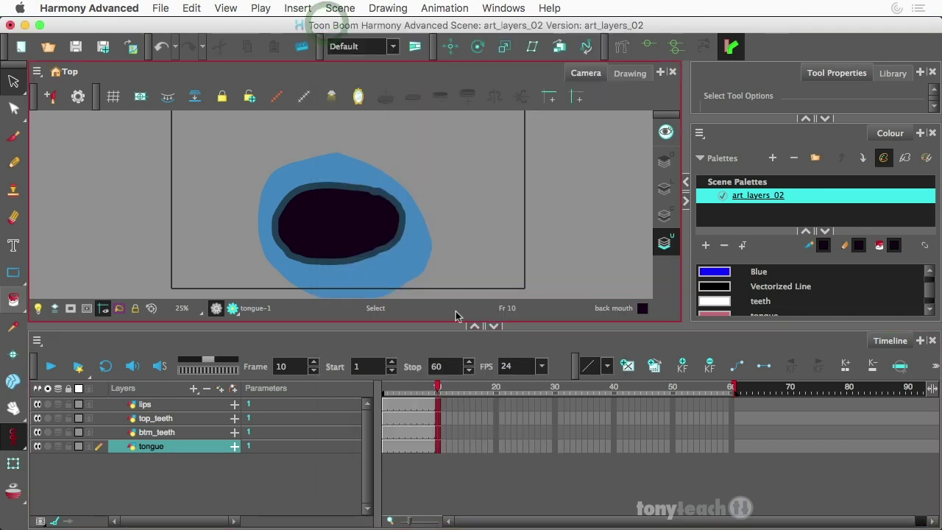
Toggle each mouth layer's visibility to check the stacking, leaving all shown, and select lips.
left_click(37, 446)
left_click(37, 404)
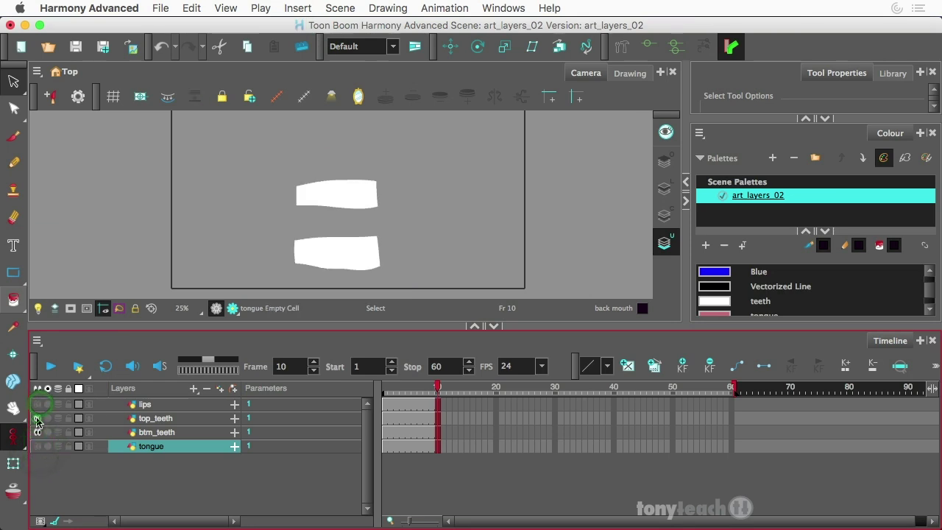
left_click(36, 419)
left_click(38, 432)
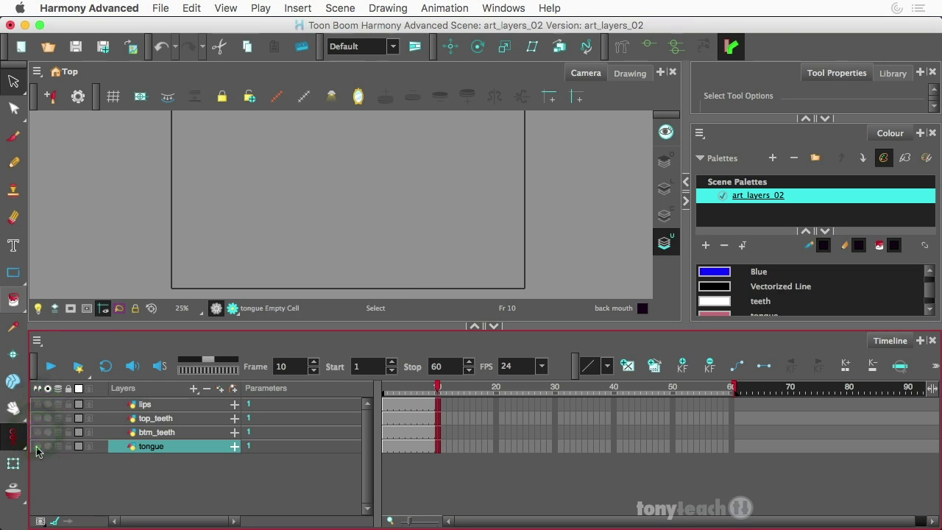
left_click(37, 446)
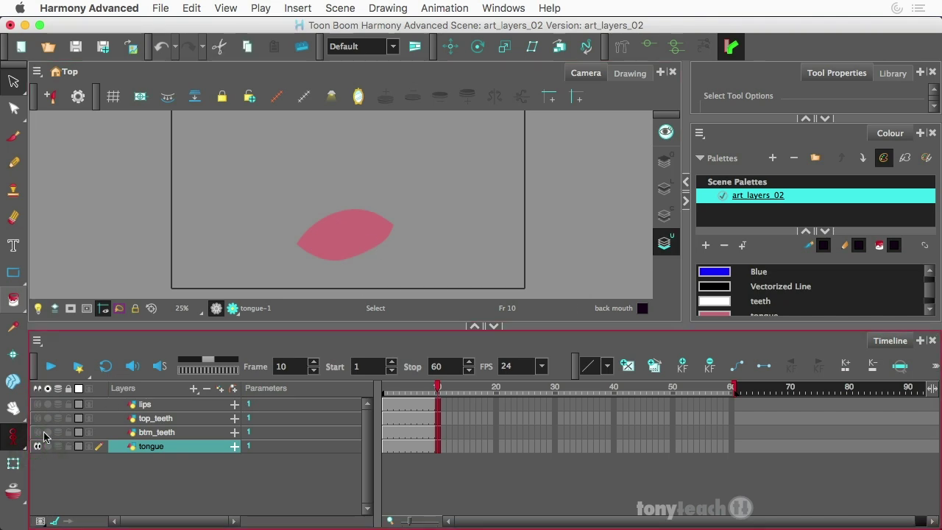
left_click(37, 432)
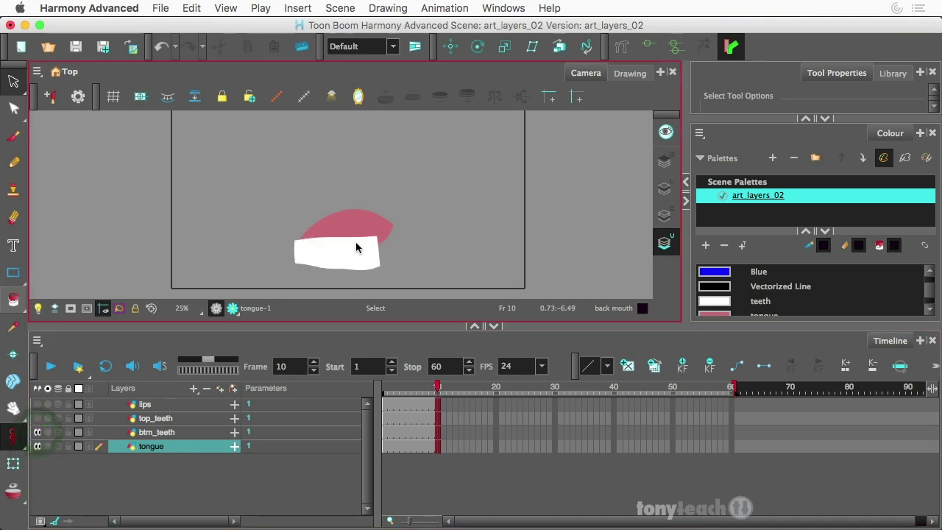
left_click(37, 418)
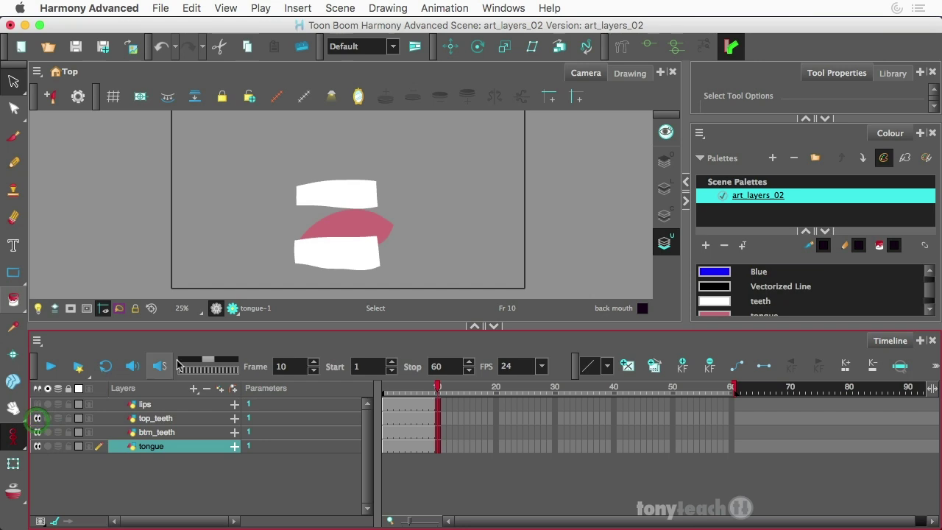
left_click(37, 404)
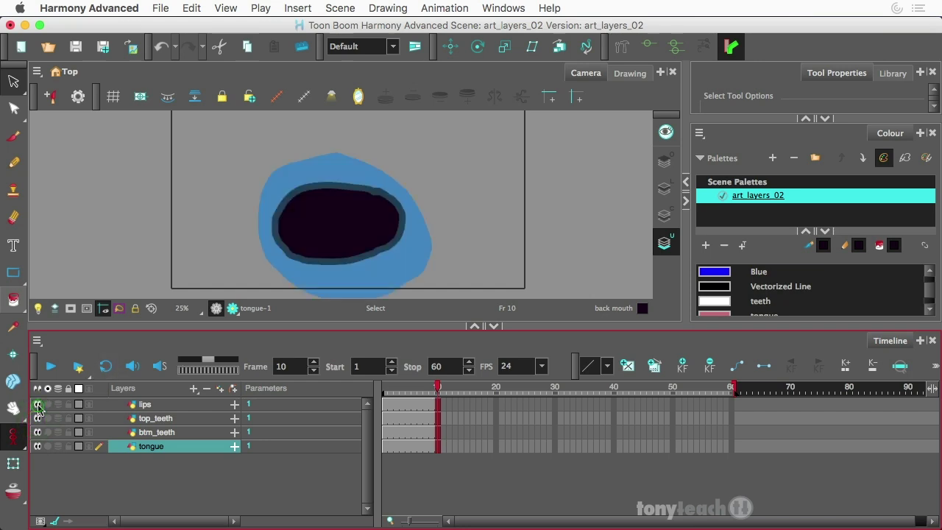
left_click(196, 406)
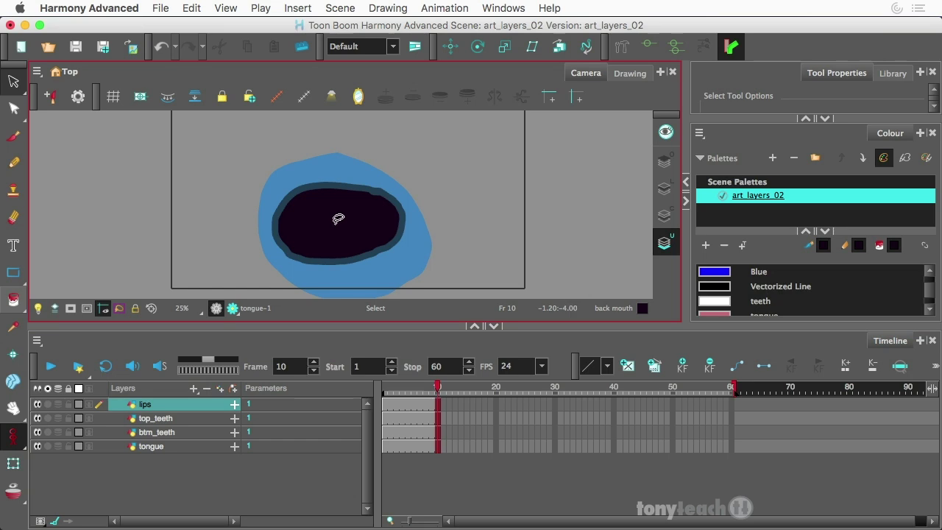
Clone the lips layer with drawings and timing, rename the clone lips_mask, and return to frame 1.
left_click(176, 406)
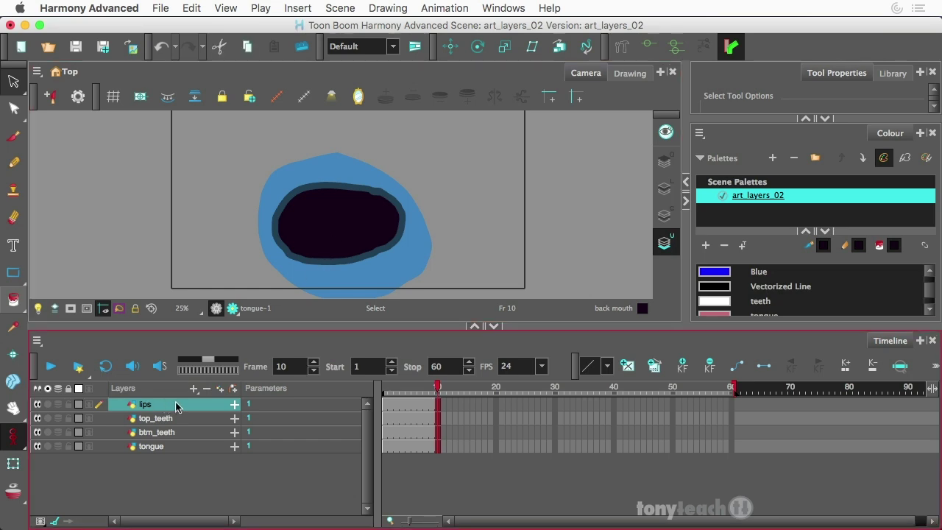
right_click(177, 410)
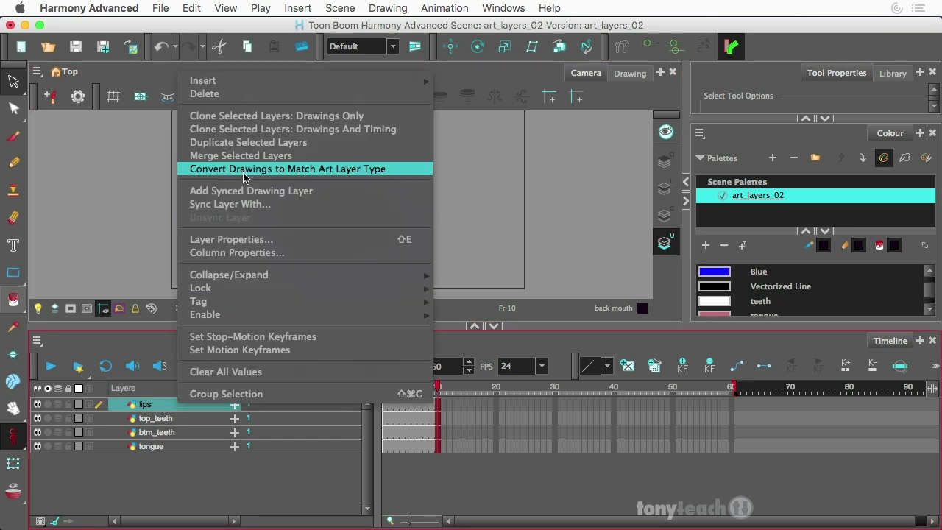
left_click(248, 129)
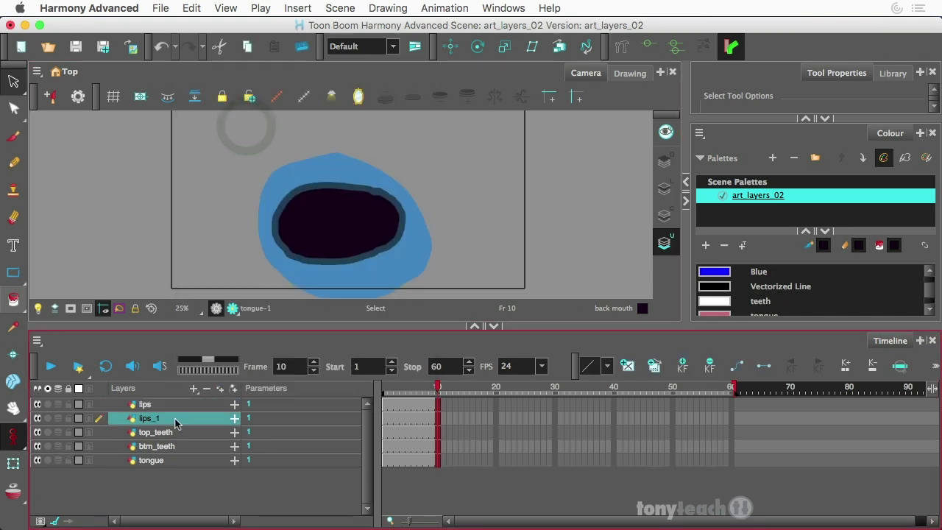
double_click(151, 419)
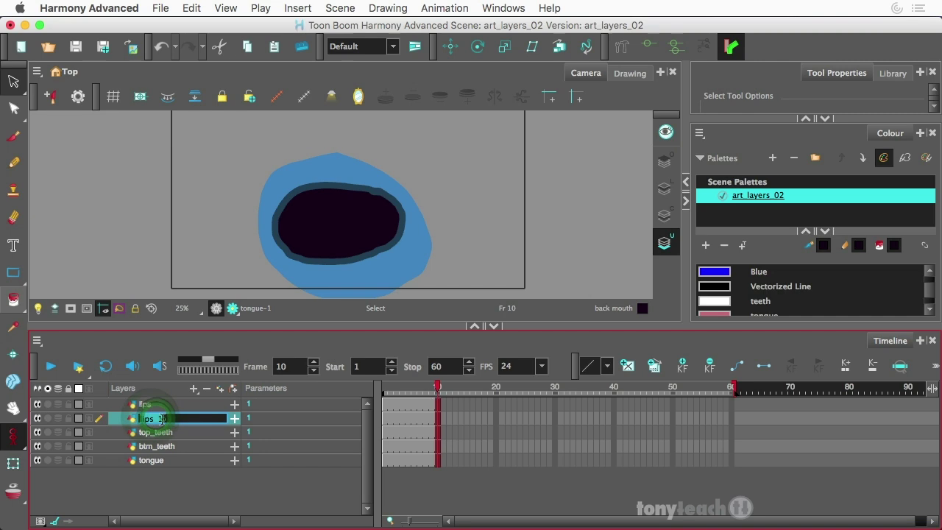
left_click(169, 418)
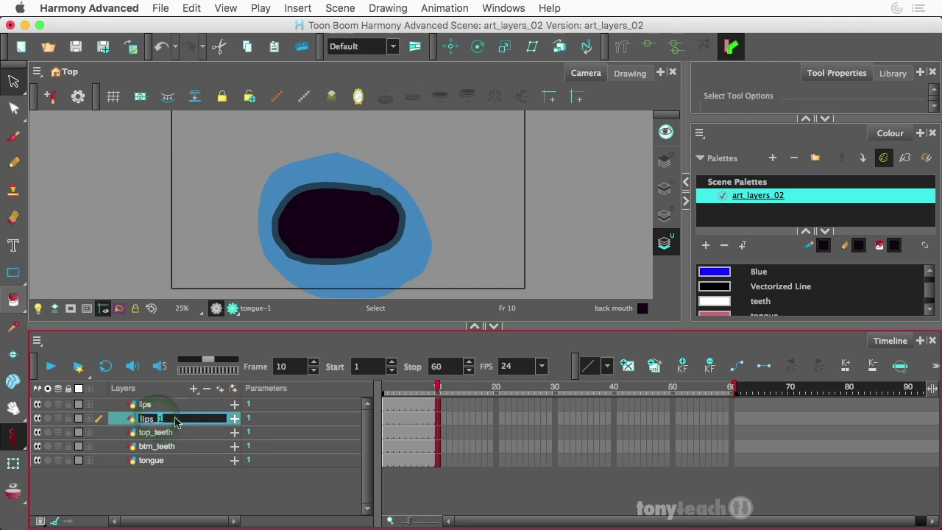
type("mask")
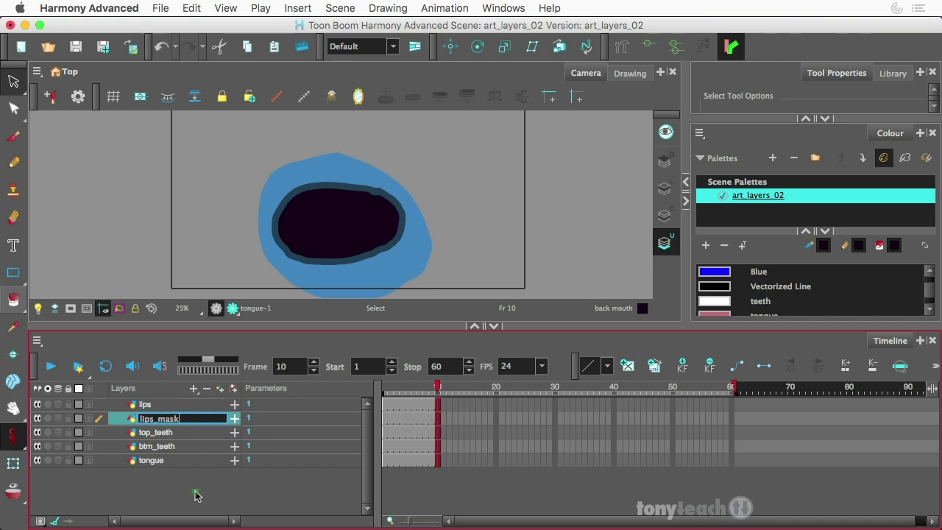
left_click(196, 491)
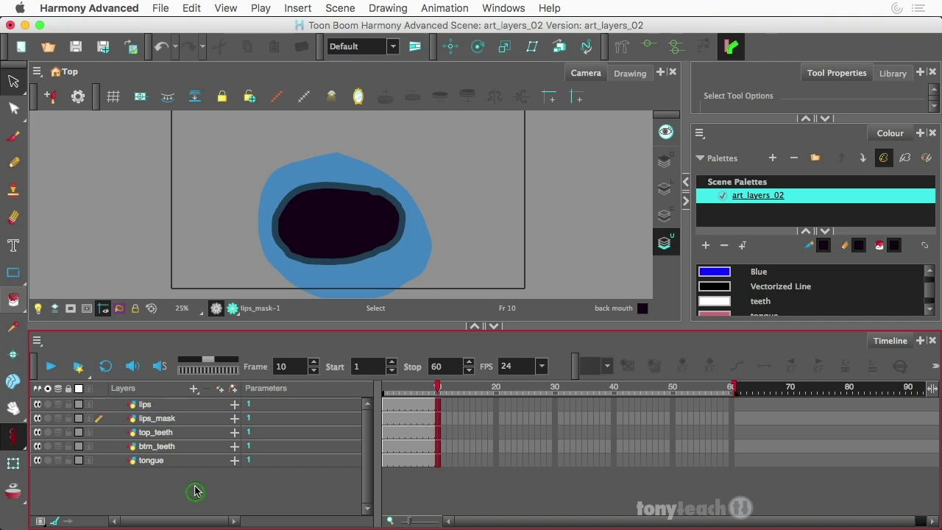
left_click(205, 419)
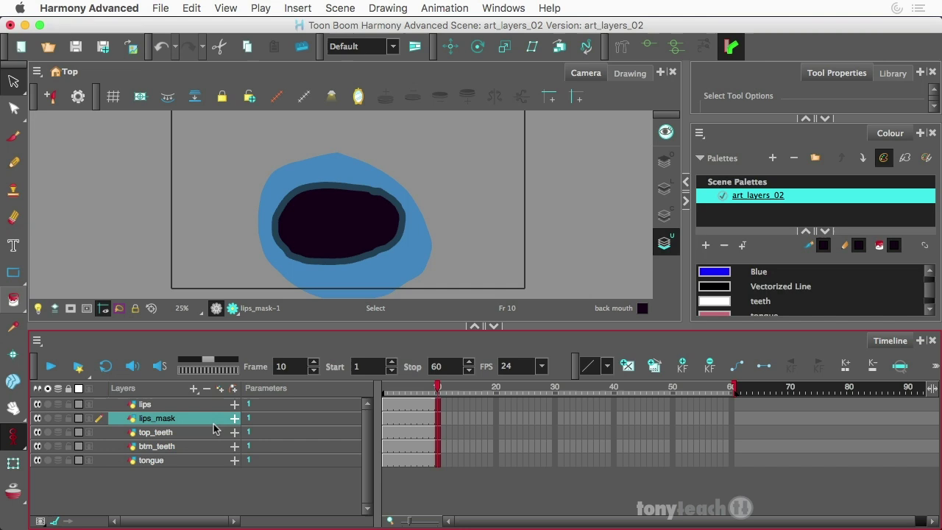
left_click(384, 390)
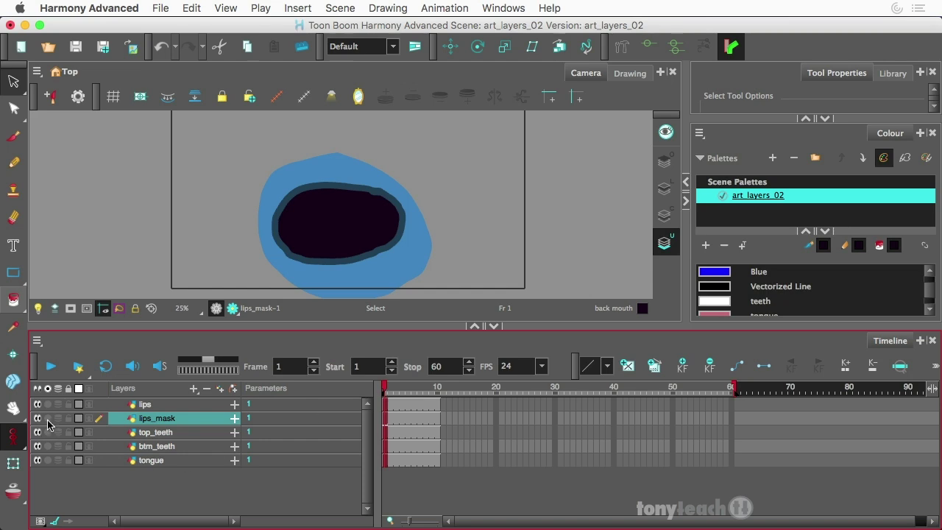
Add a Colour-Override effect under lips_mask and open its properties.
left_click(196, 389)
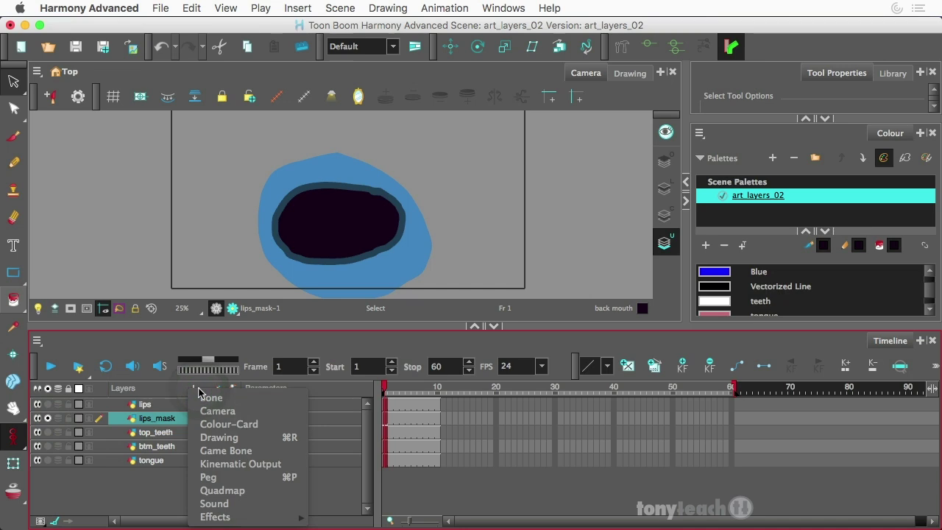
mouse_move(214, 518)
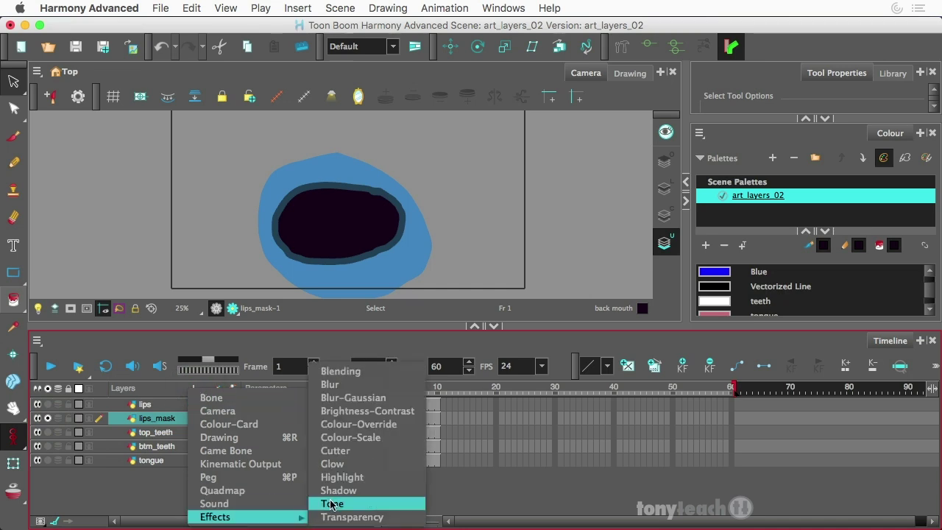
left_click(360, 425)
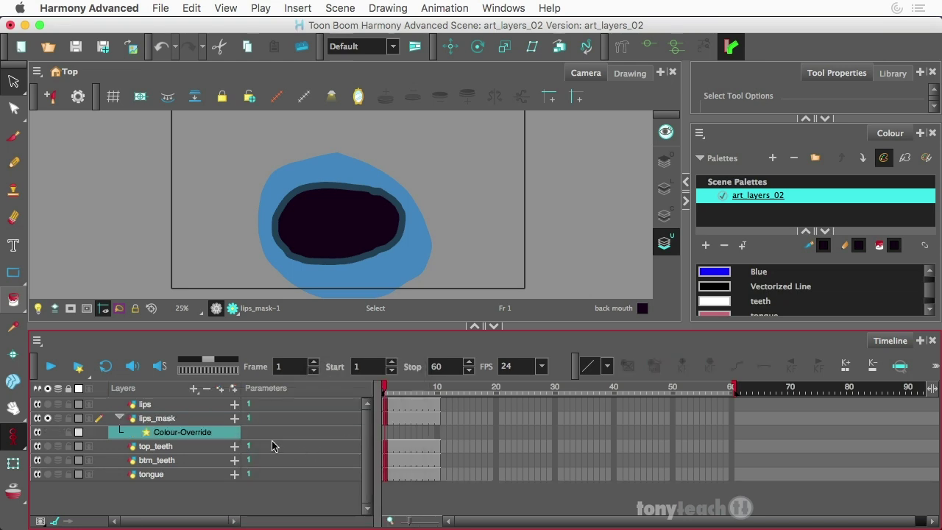
double_click(227, 436)
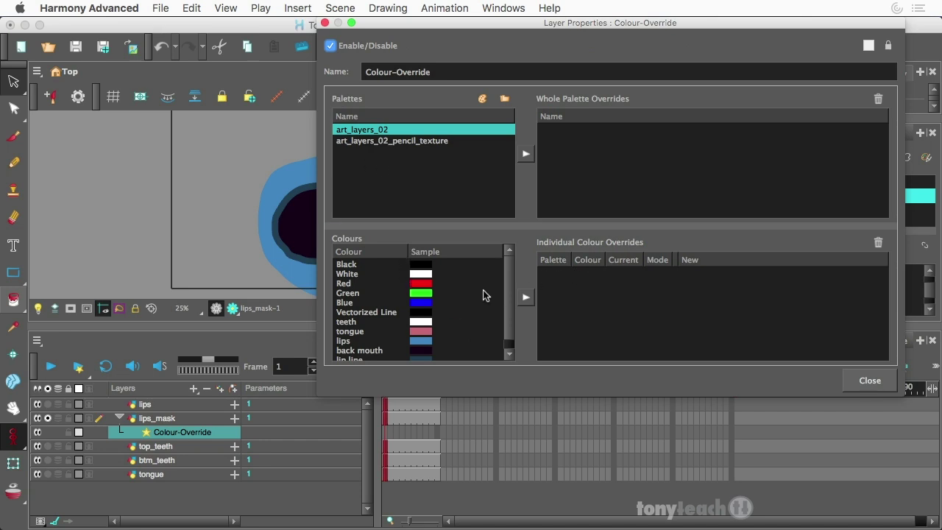
Add the lip line and lips colours to the Individual Colour Overrides list.
scroll(447, 313, "down", 1)
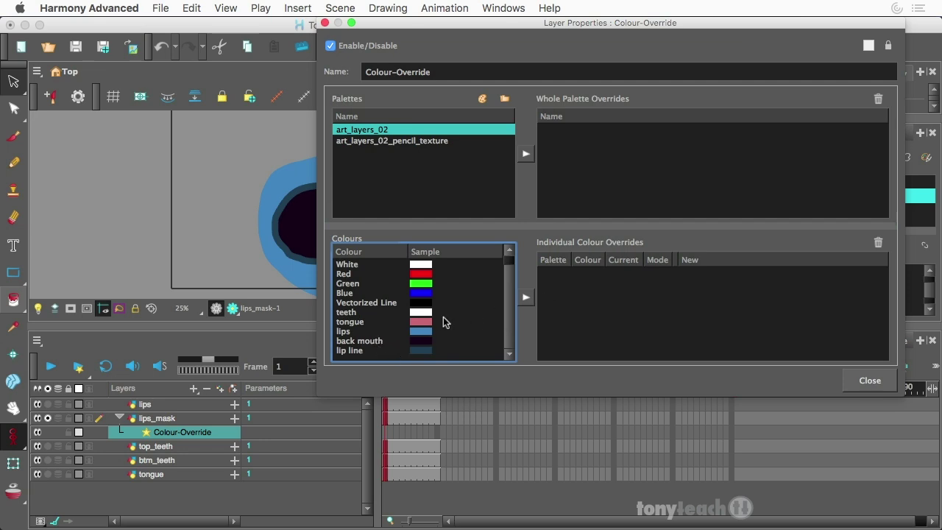
left_click(416, 351)
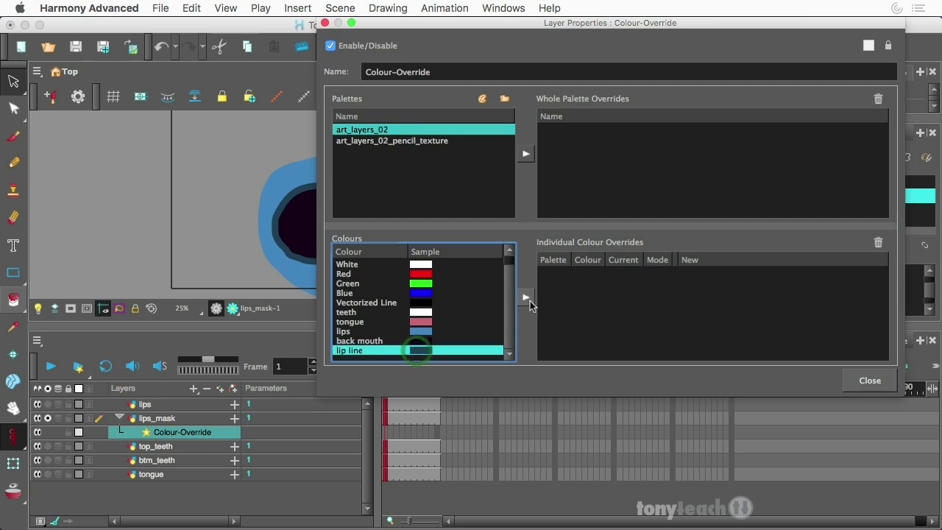
left_click(527, 298)
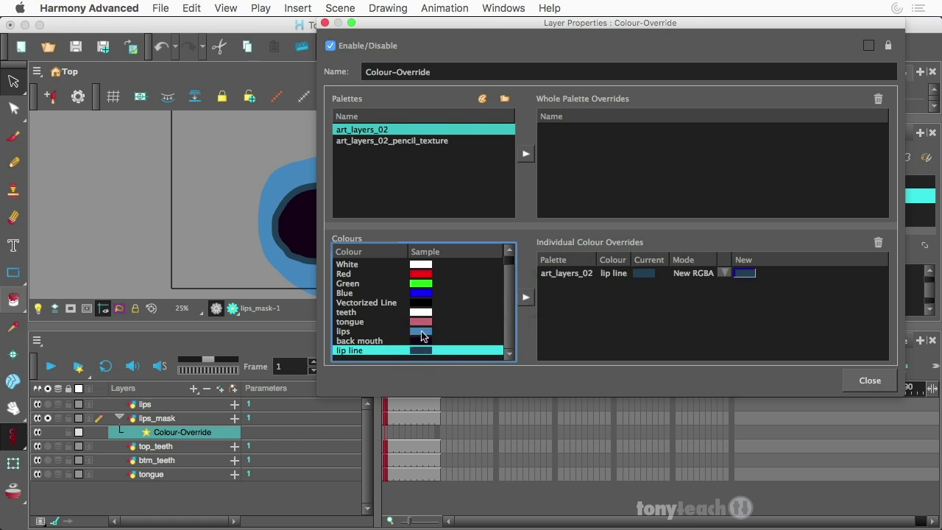
left_click(423, 335)
left_click(531, 299)
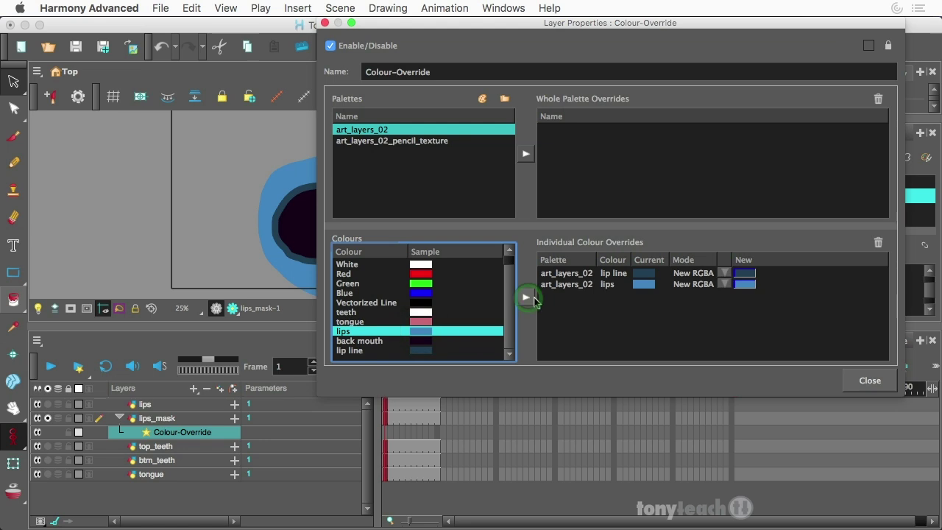
Set both lip line and lips override modes to Colour Not Visible.
left_click(704, 284)
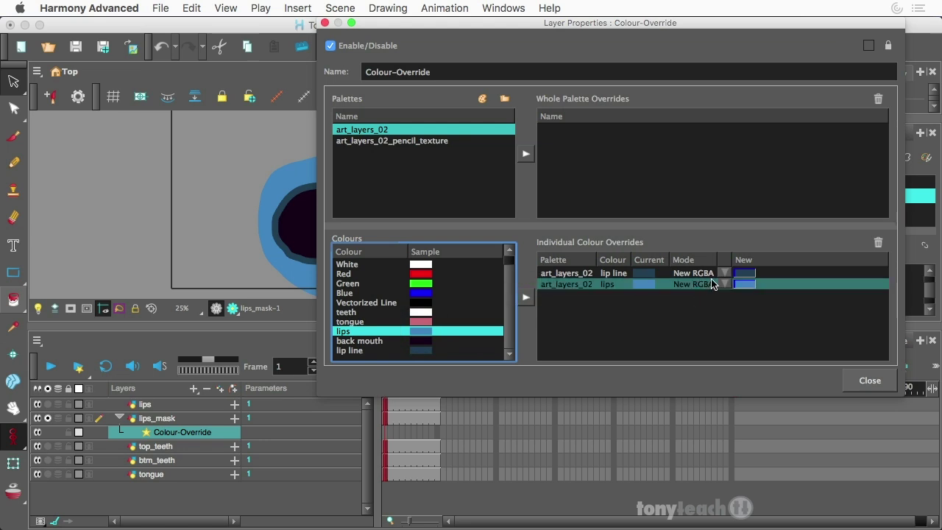
left_click(717, 273)
left_click(725, 273)
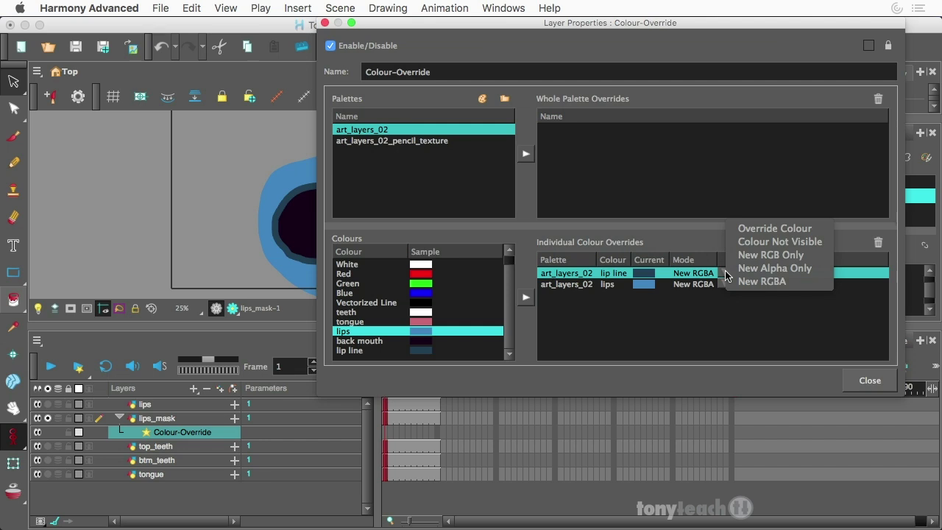
left_click(765, 244)
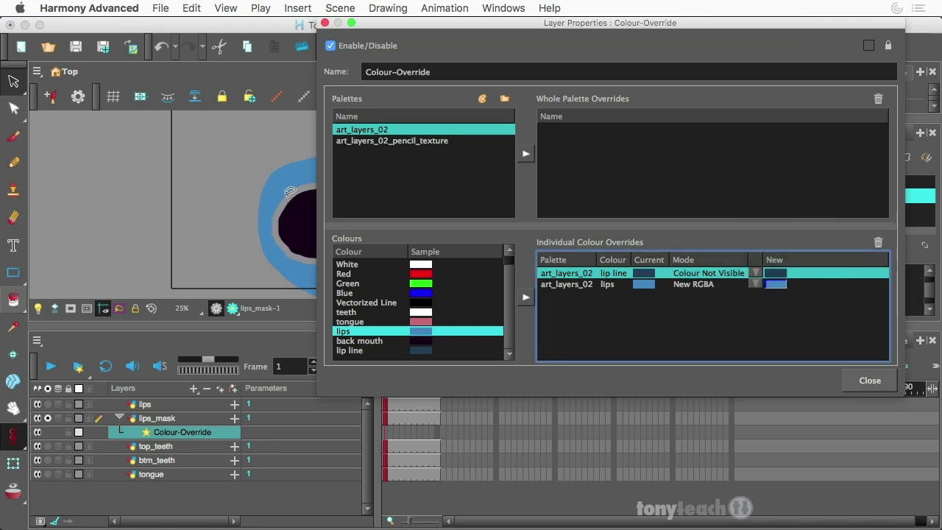
left_click(755, 284)
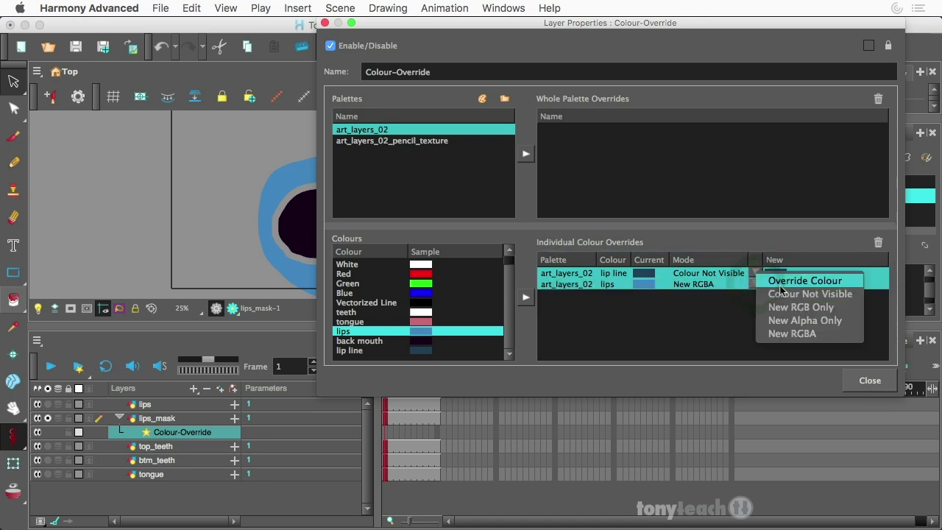
left_click(783, 295)
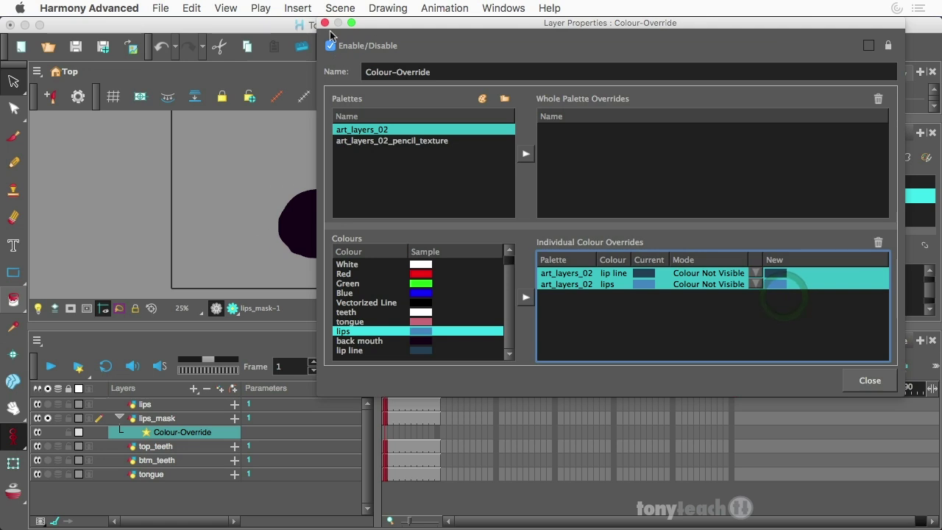
left_click_drag(372, 23, 502, 79)
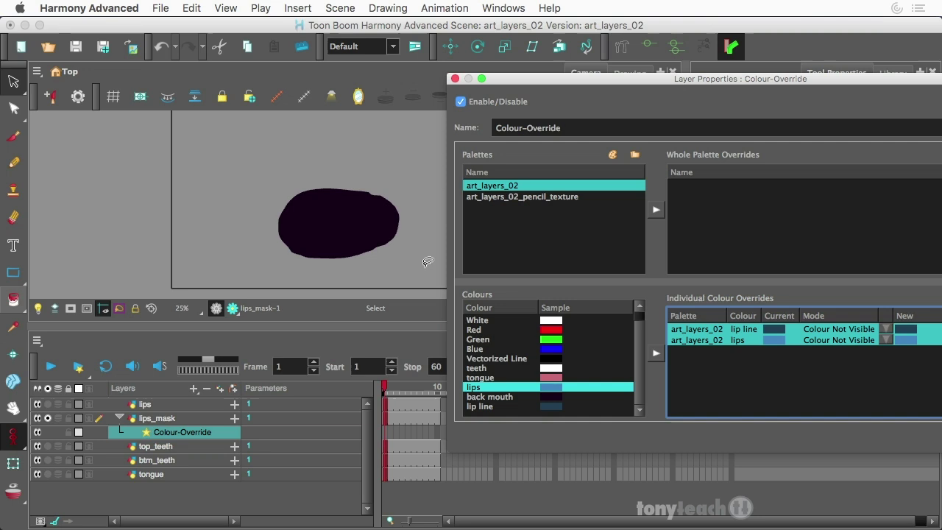
left_click_drag(503, 79, 276, 45)
left_click(785, 409)
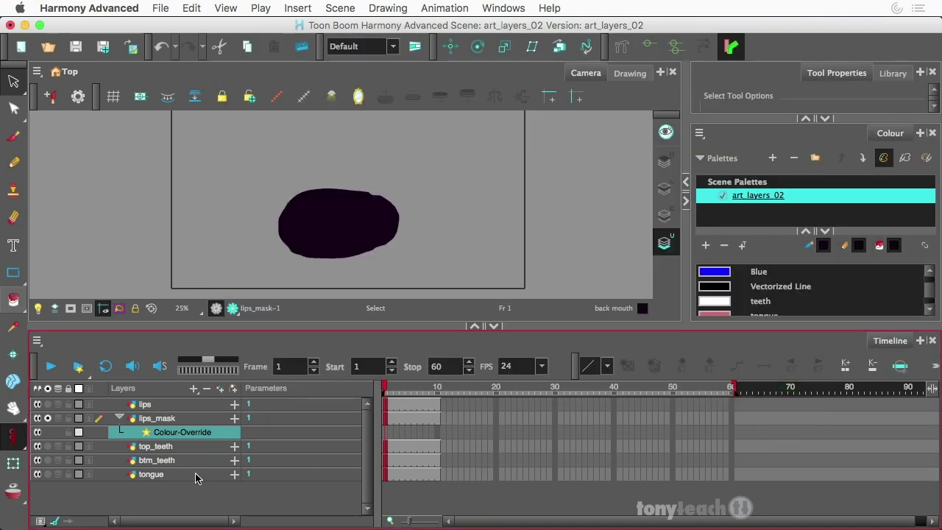
Group top_teeth, btm_teeth and tongue into a collapsed top_teeth-G group.
left_click(177, 447)
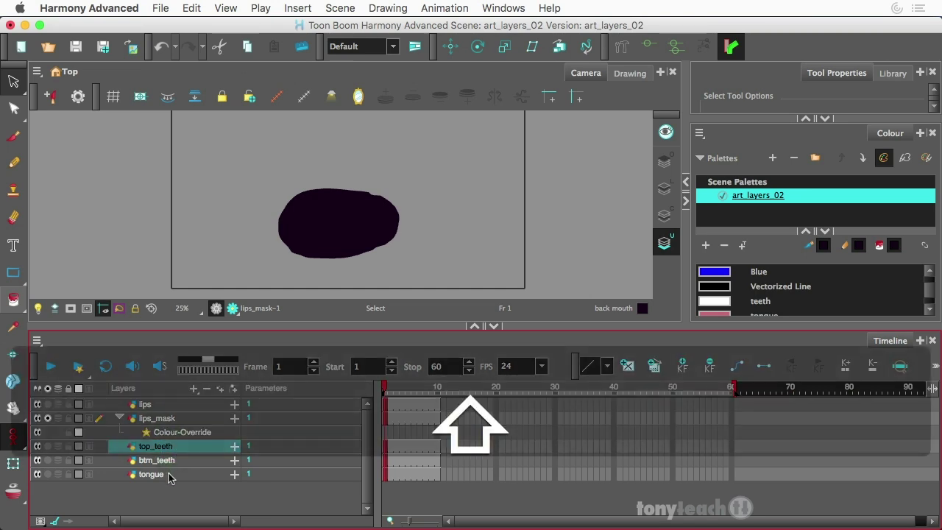
left_click(168, 476, "shift")
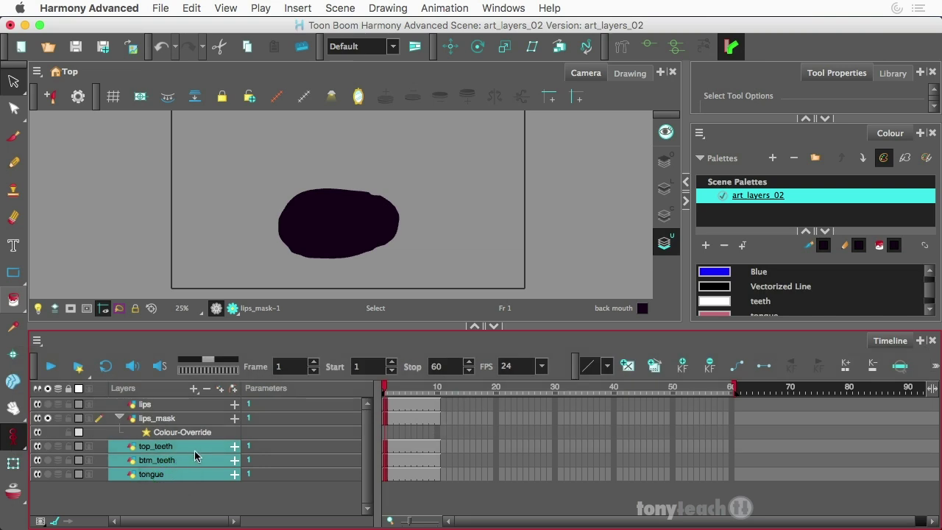
right_click(198, 447)
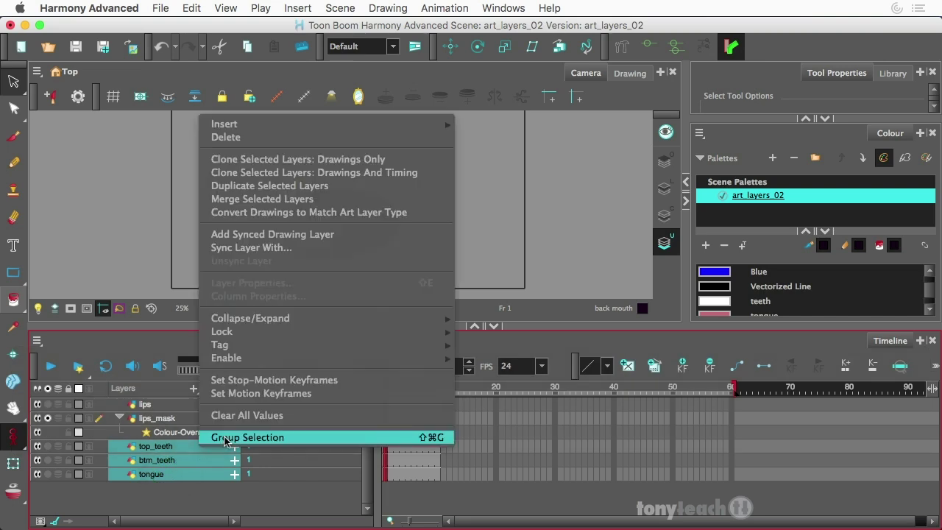
left_click(225, 439)
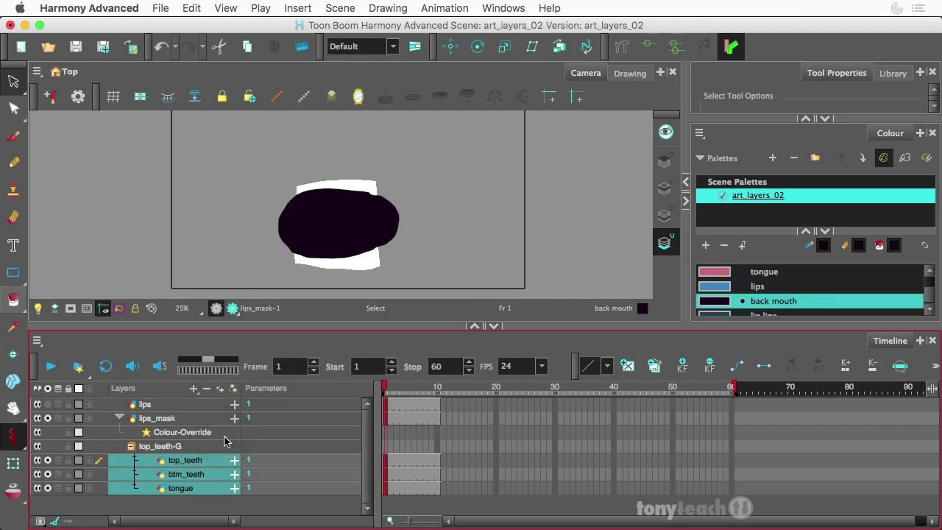
left_click(131, 447)
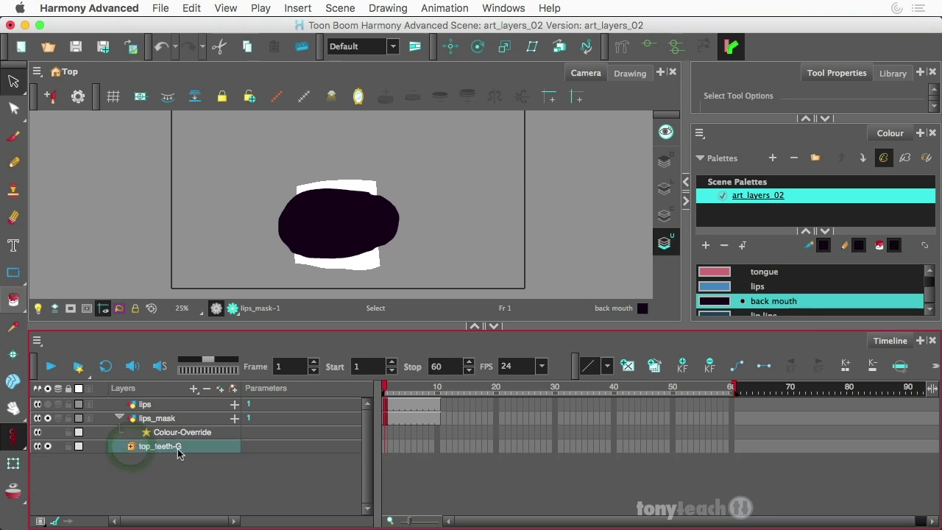
Expand the top_teeth-G group and undo the Cutter added in the wrong place.
left_click(193, 389)
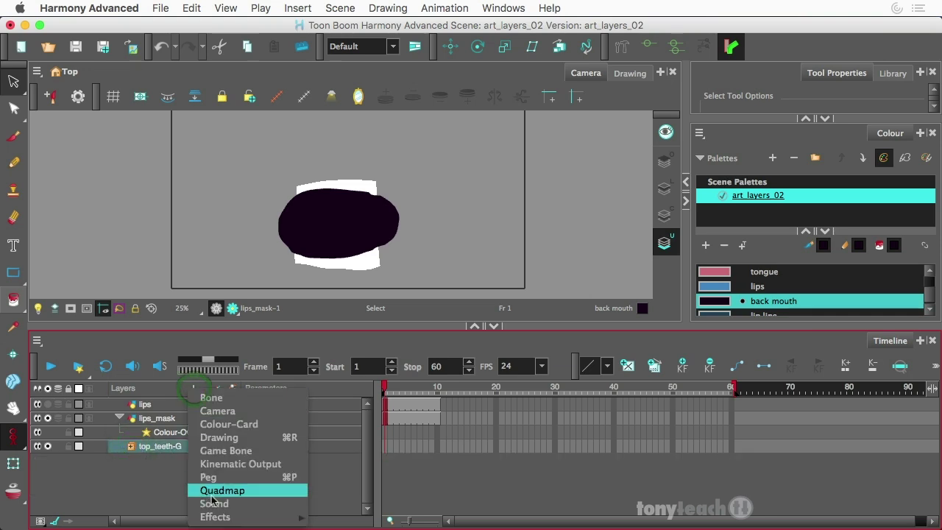
mouse_move(215, 518)
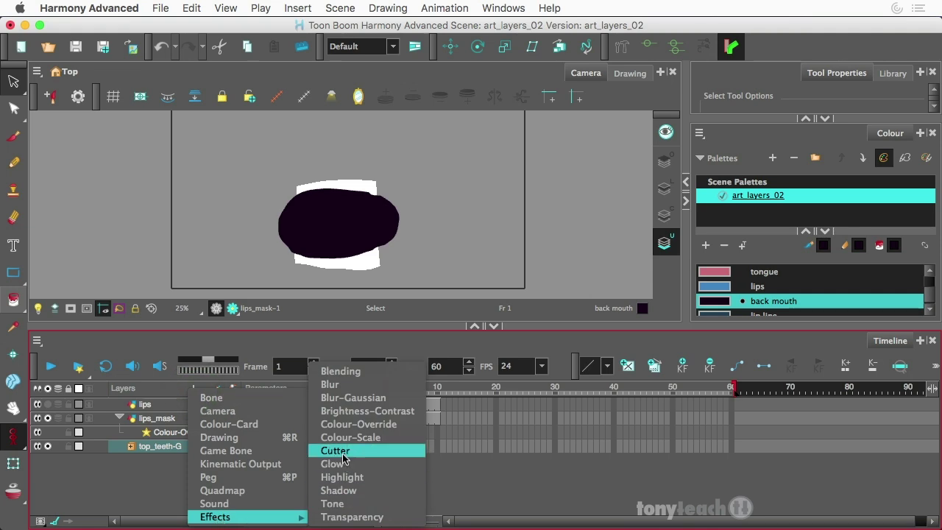
key("Escape")
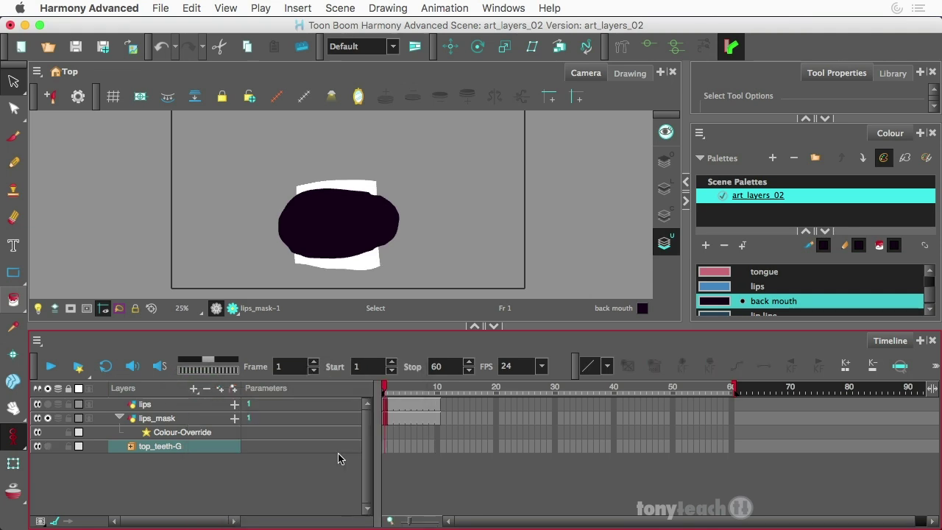
left_click(131, 447)
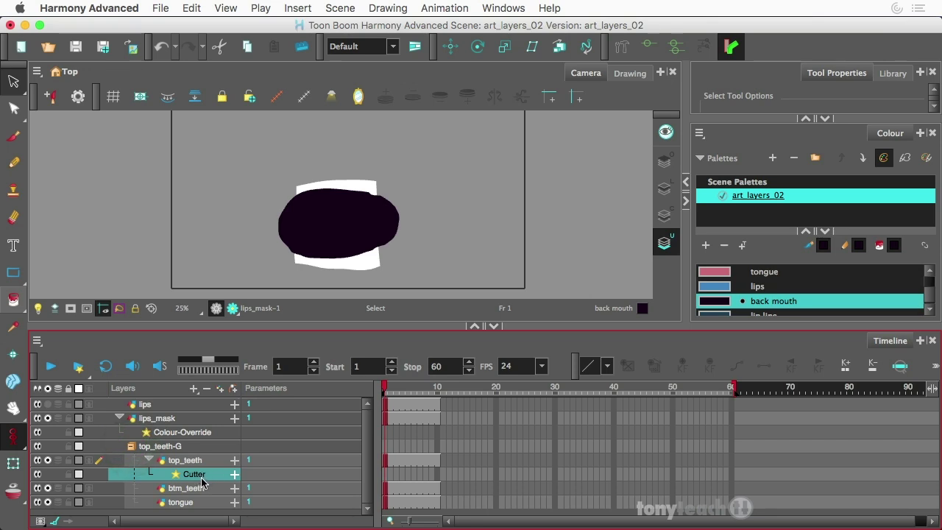
key("super+z")
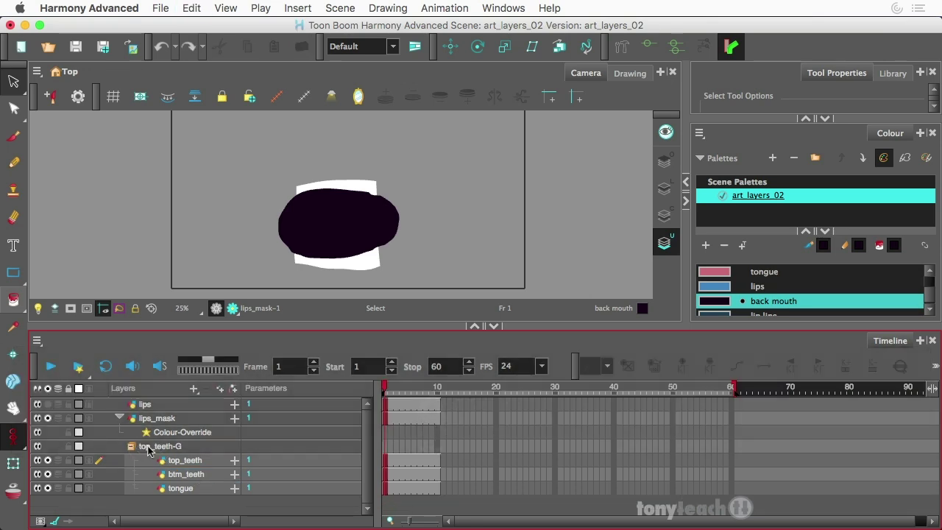
Add a Cutter to top_teeth-G and connect Colour-Override to its Matte input.
left_click(150, 448)
left_click(194, 388)
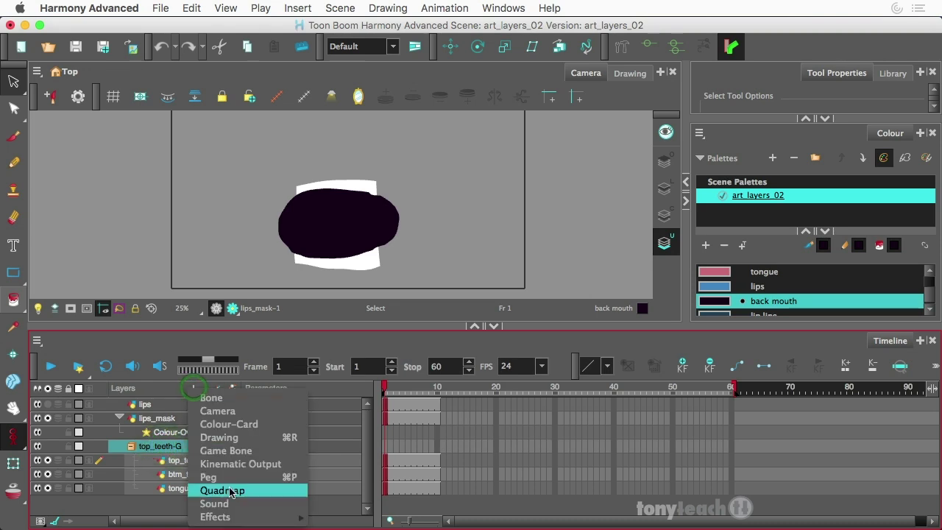
mouse_move(268, 516)
left_click(348, 451)
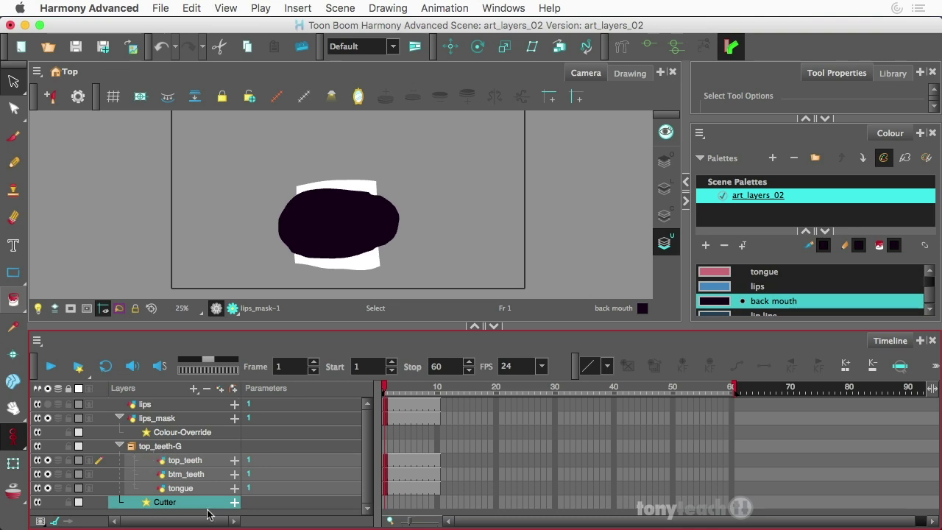
left_click(234, 503)
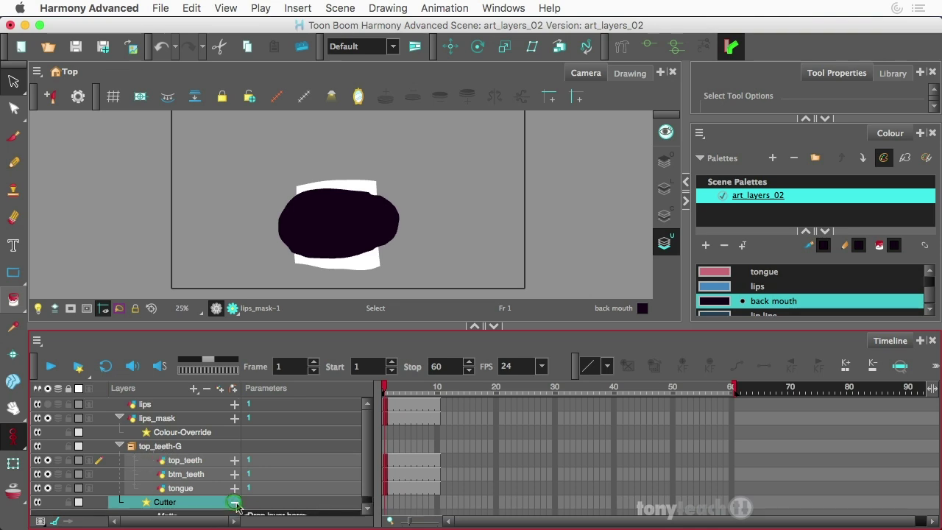
left_click(366, 460)
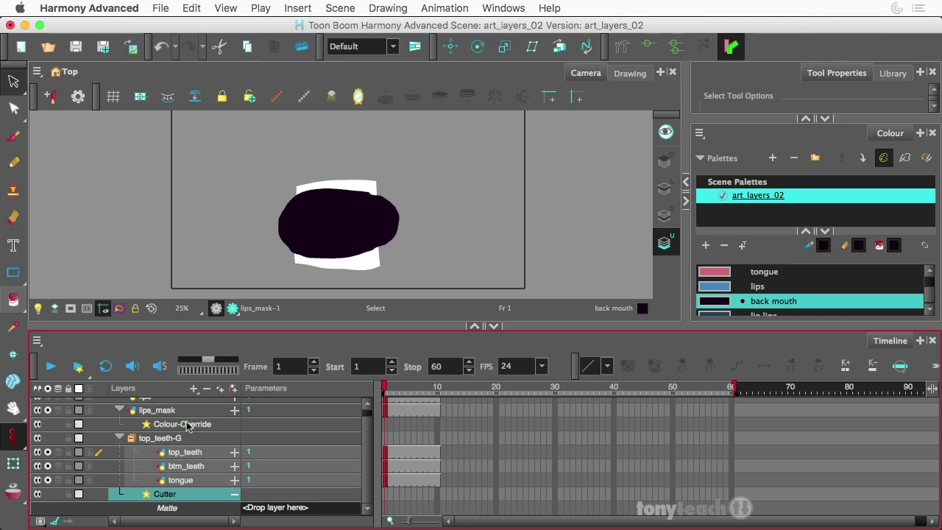
left_click_drag(184, 424, 281, 509)
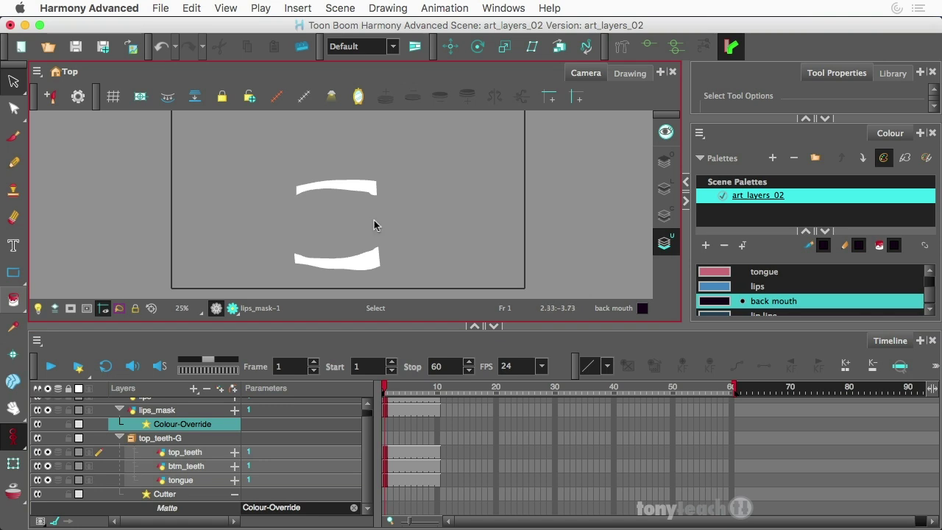
Tick Inverted in the Cutter layer's properties so teeth and tongue show inside the mouth.
left_click(201, 495)
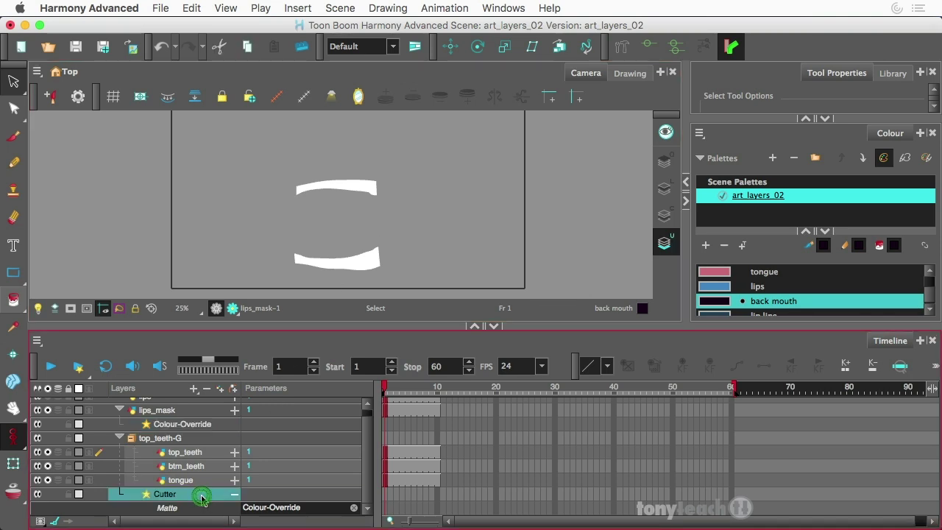
double_click(201, 497)
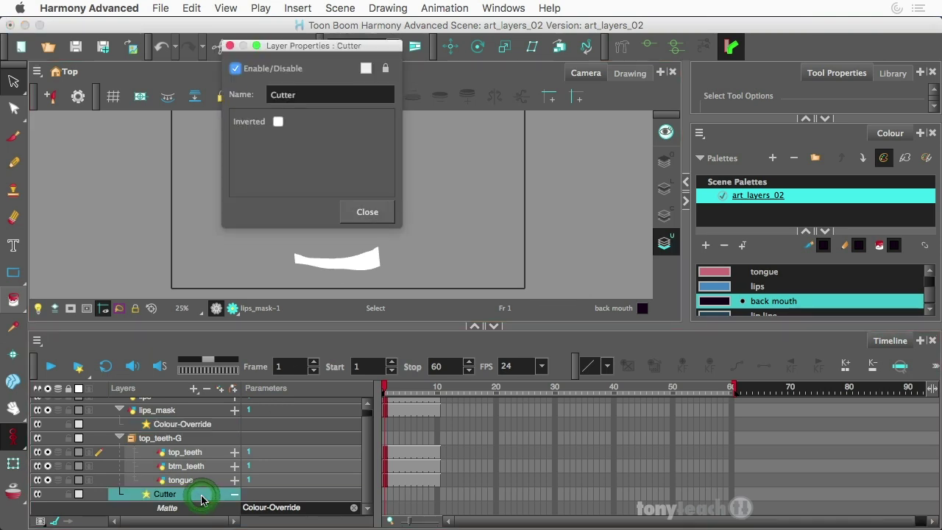
left_click(279, 123)
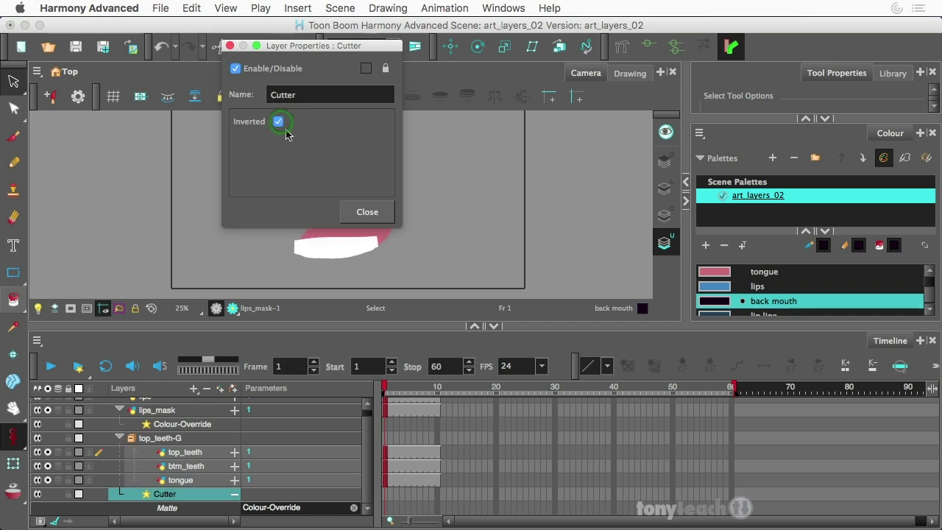
left_click(367, 212)
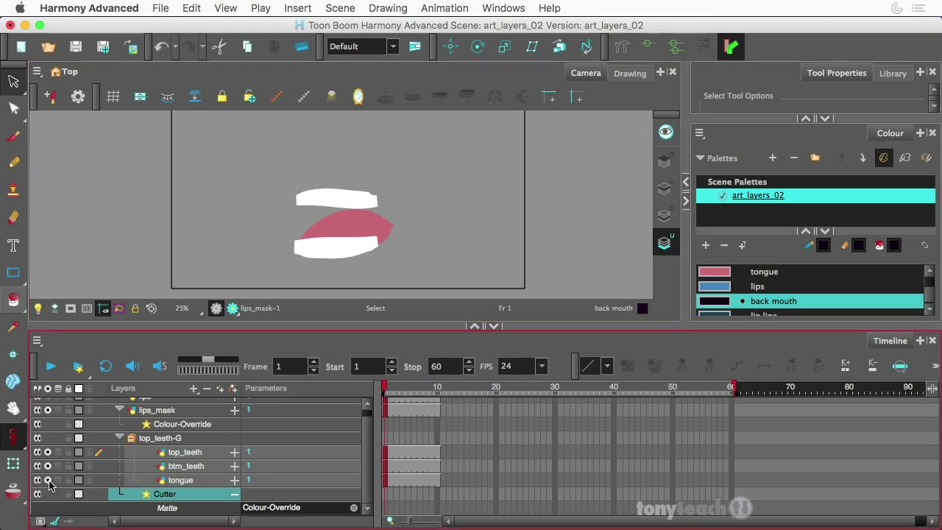
Hide top_teeth, btm_teeth and tongue, show lips_mask, collapse both groups, and select lips.
left_click_drag(48, 480, 48, 452)
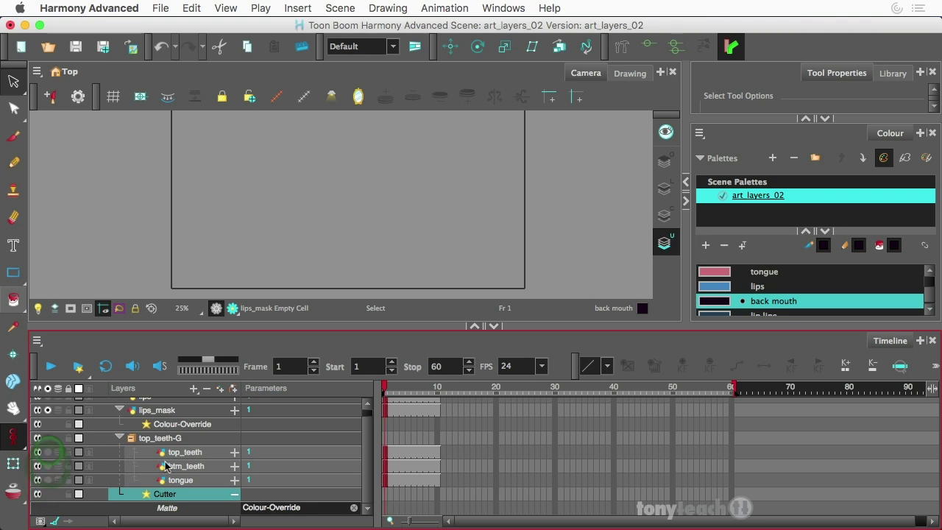
scroll(62, 451, "up", 1)
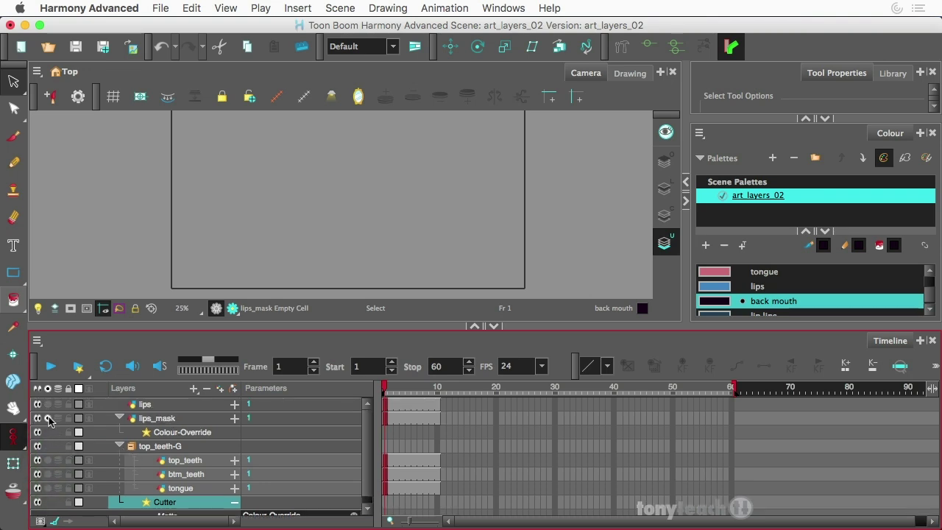
left_click(49, 417)
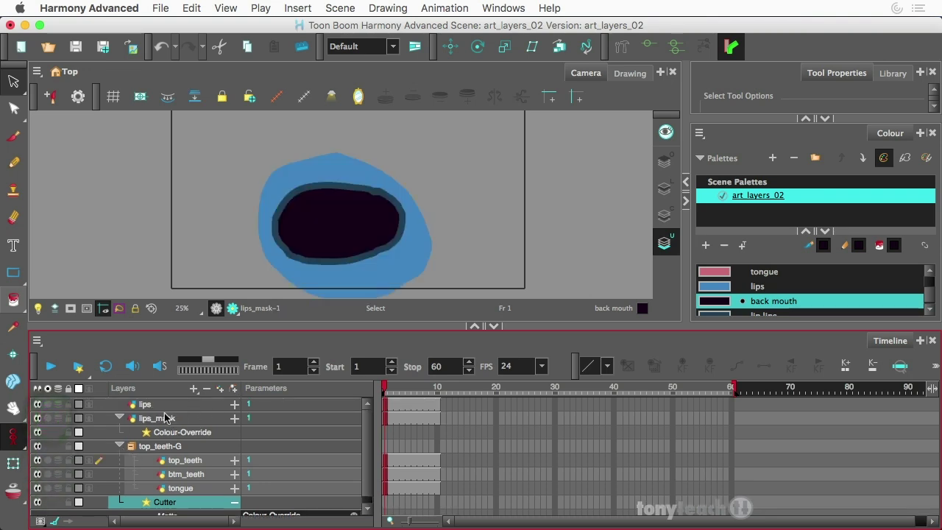
left_click(121, 419)
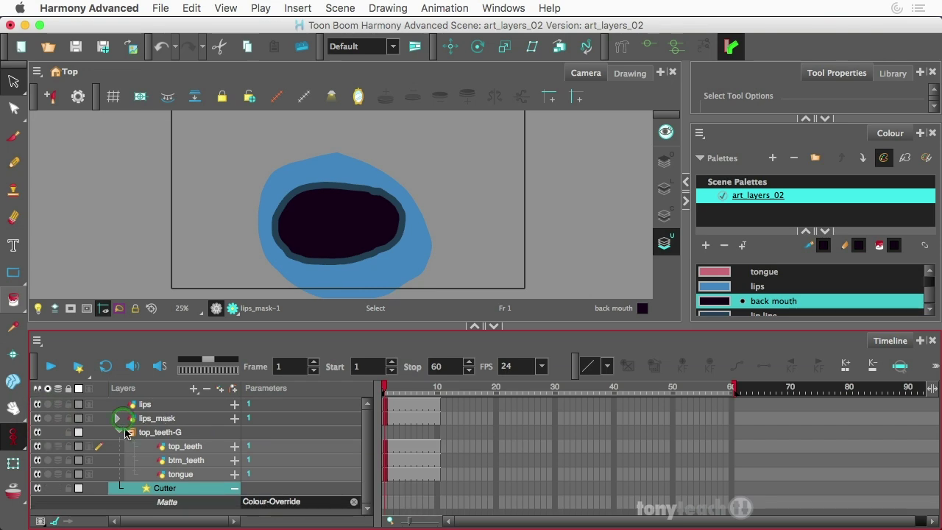
left_click(163, 421)
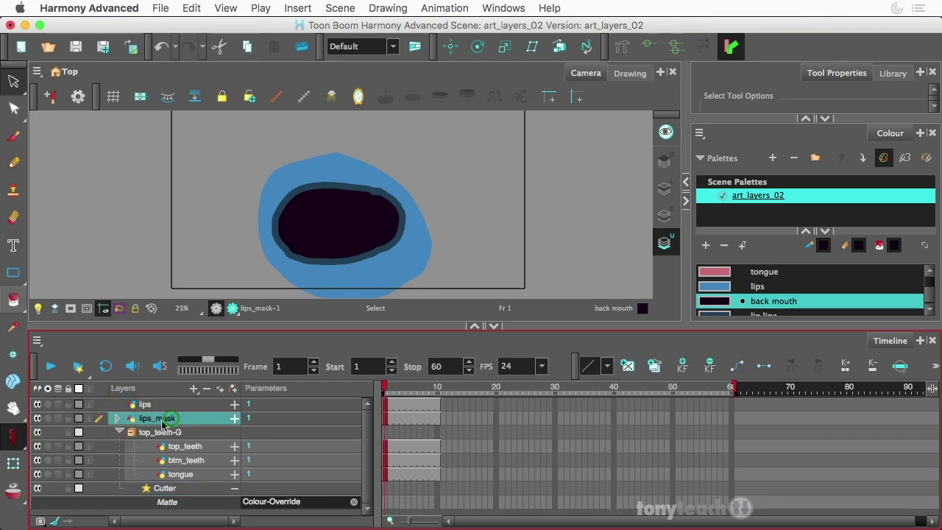
left_click(120, 433)
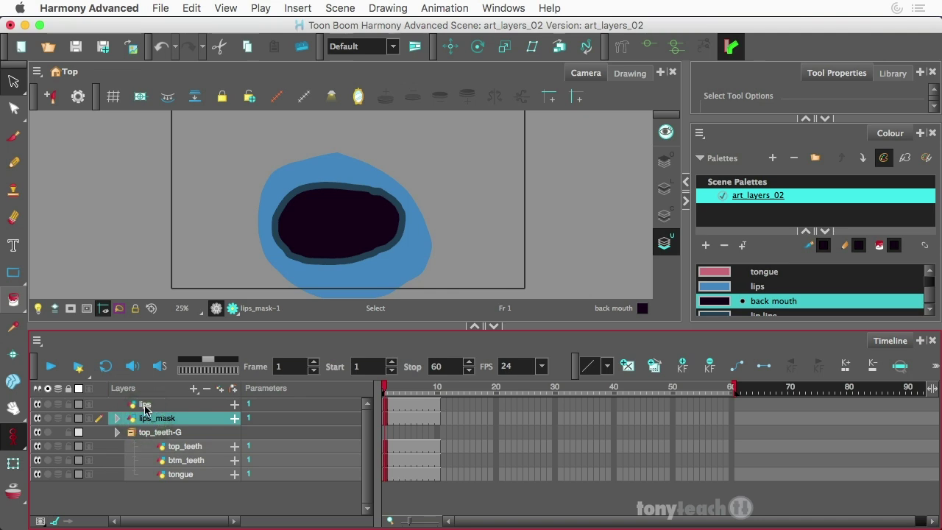
left_click(145, 406)
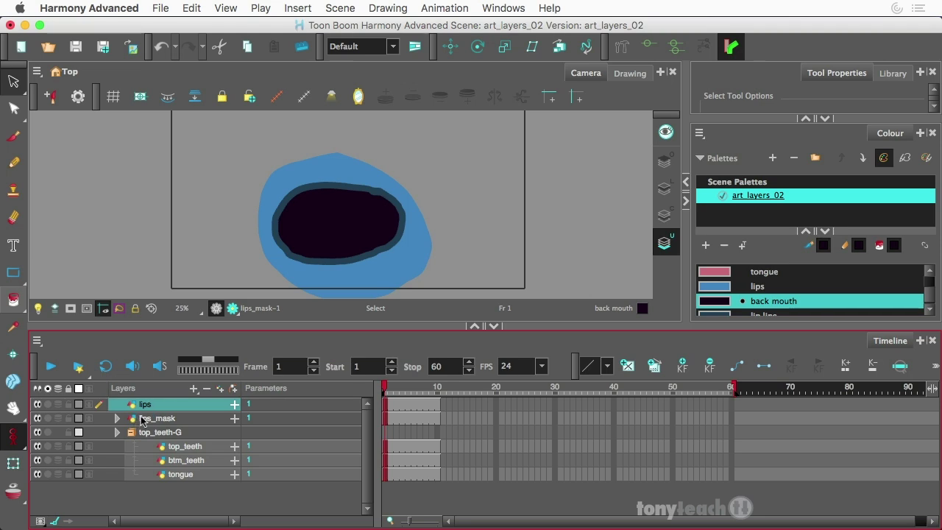
Parent lips_mask under the lips layer and select lips with the Transform tool.
left_click_drag(142, 418, 151, 406)
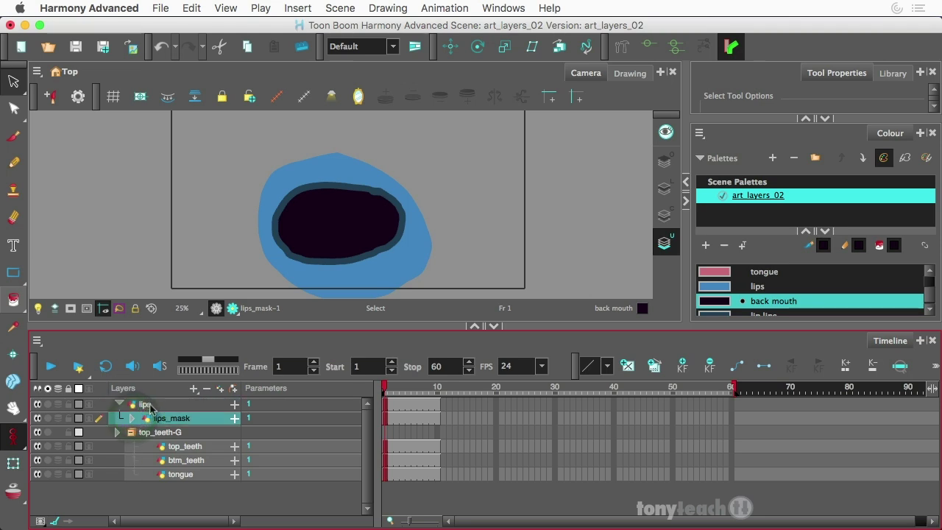
left_click(145, 405)
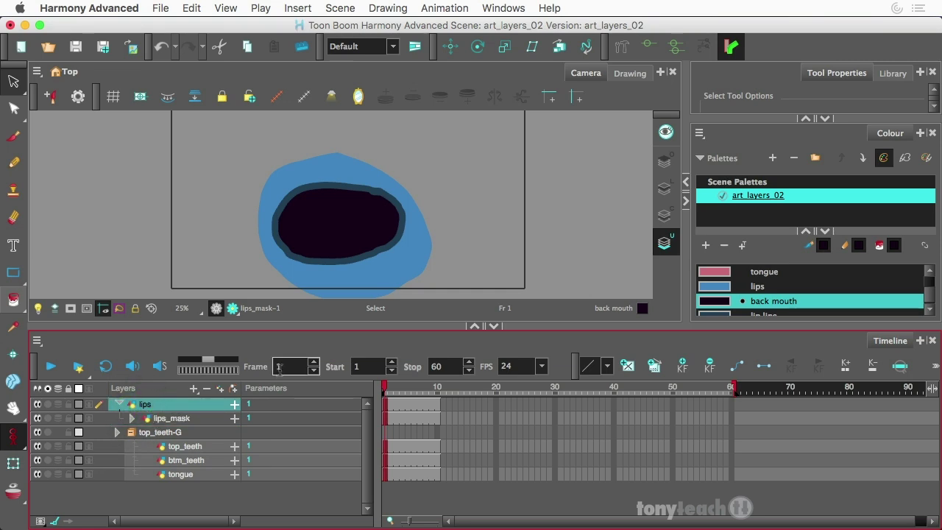
left_click(189, 405)
left_click(14, 463)
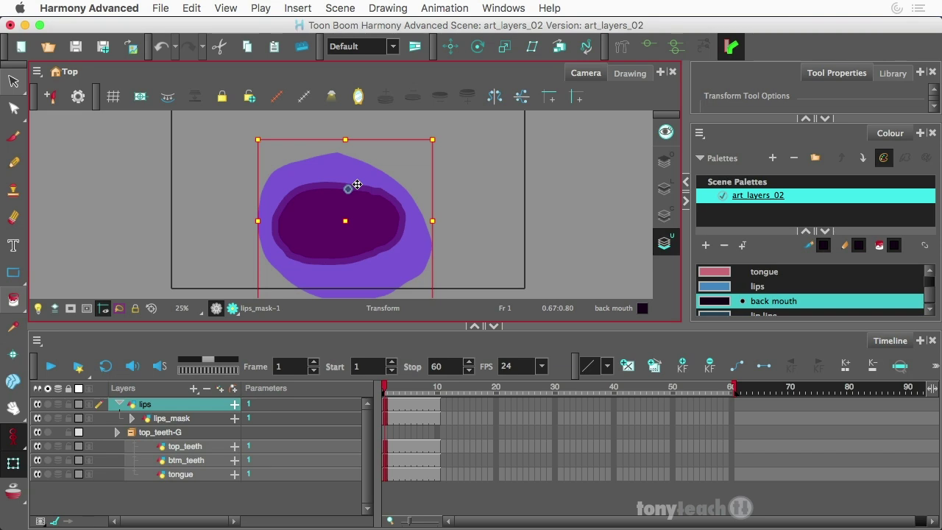
Show all mouth layers again and move the tongue slightly down and left.
key("alt")
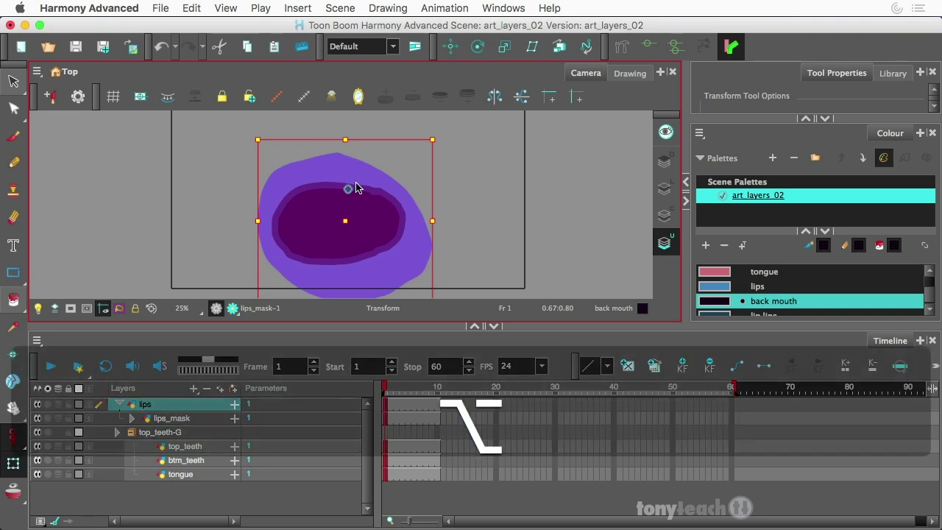
key("alt+Up")
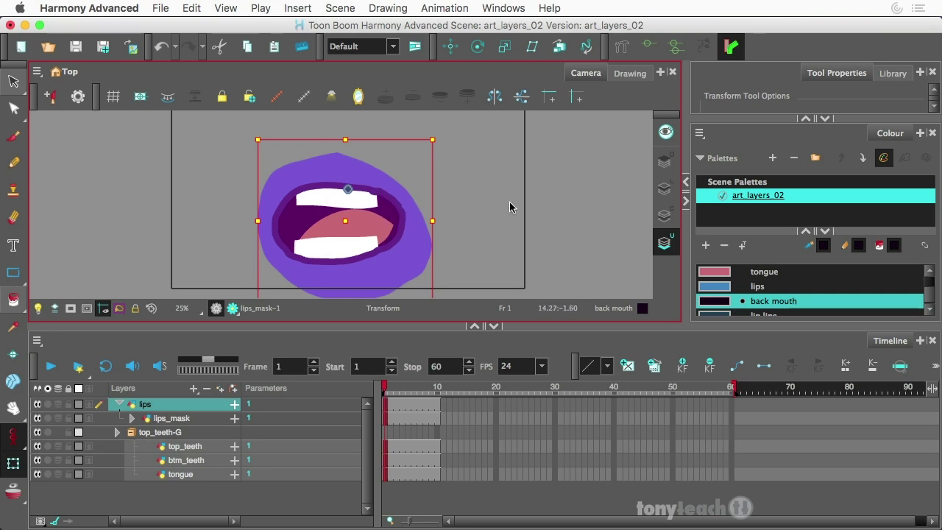
left_click(543, 202)
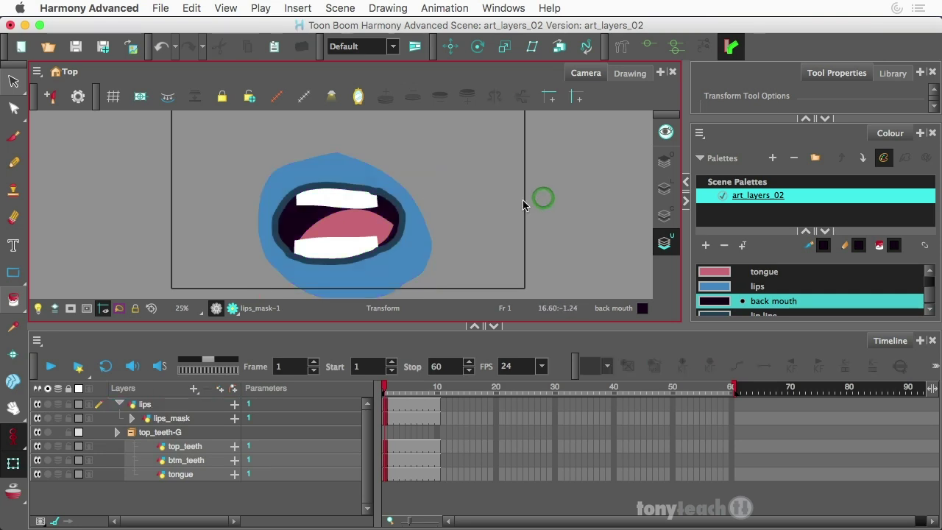
left_click(381, 233)
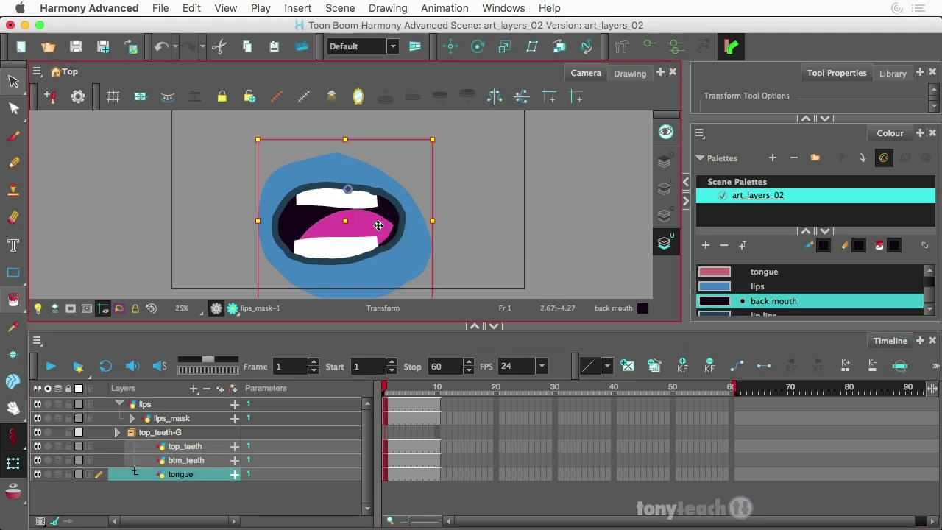
left_click_drag(378, 225, 371, 247)
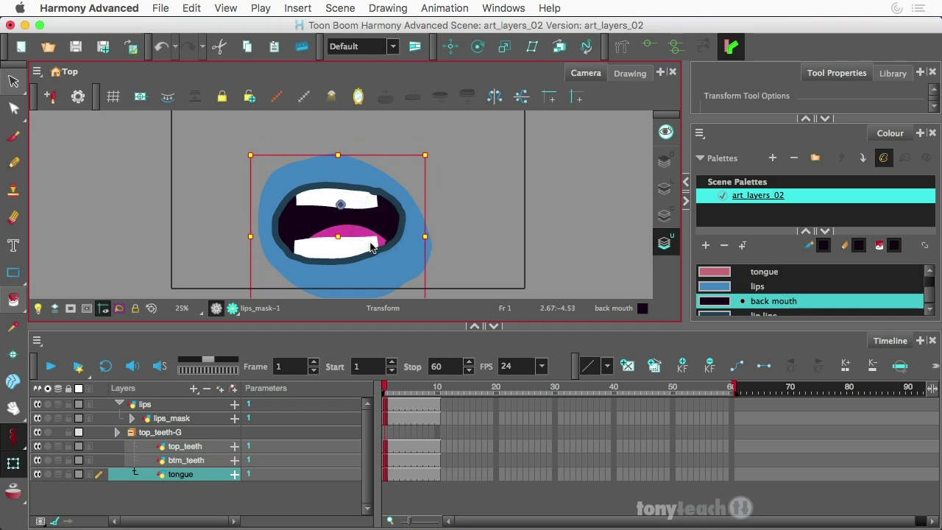
Turn off Animate Using Animation Tools for the lips and lips_mask layers.
left_click(220, 346)
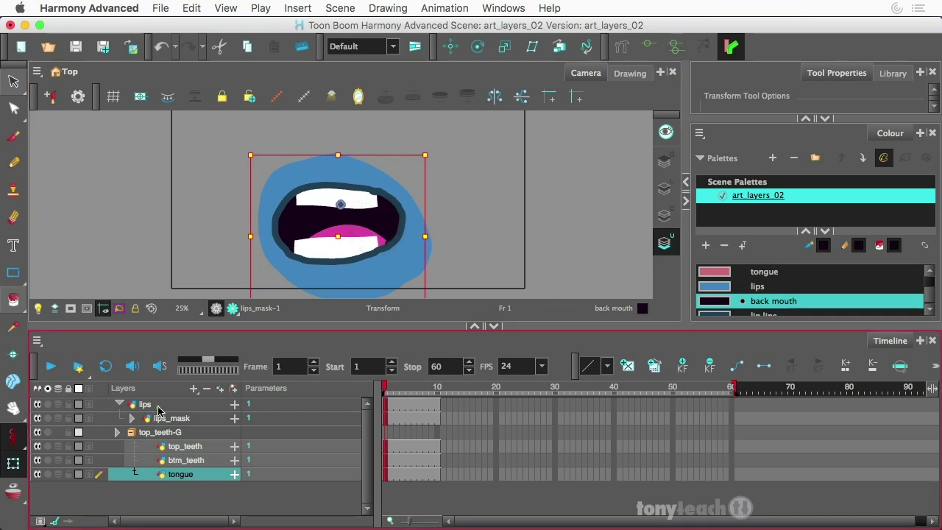
left_click(157, 406)
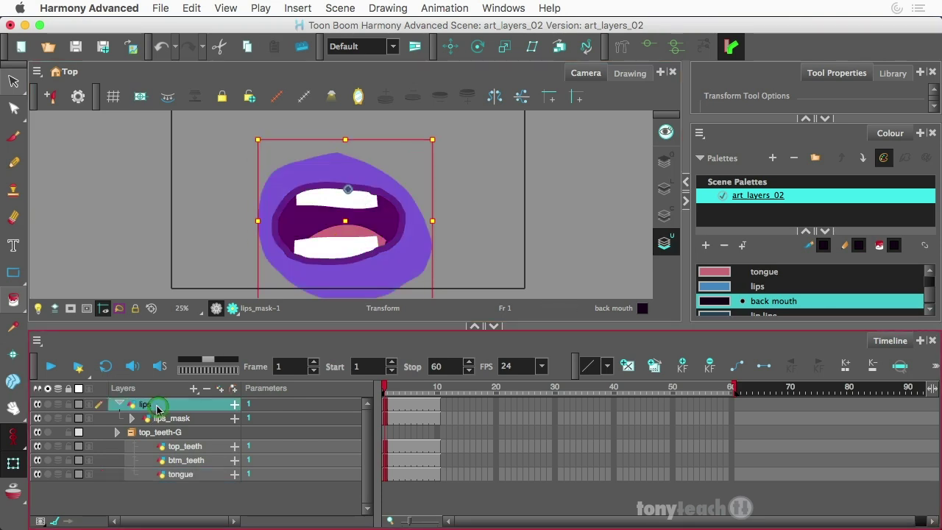
double_click(211, 406)
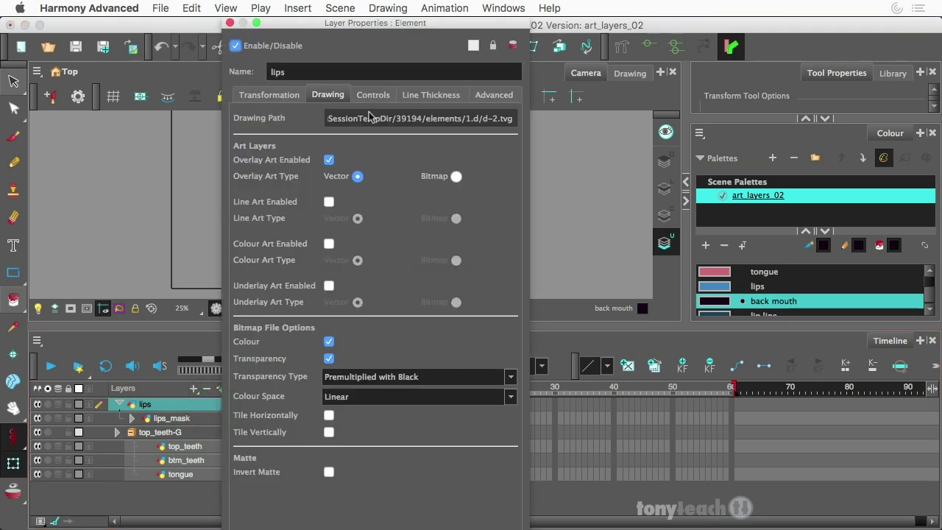
left_click(375, 97)
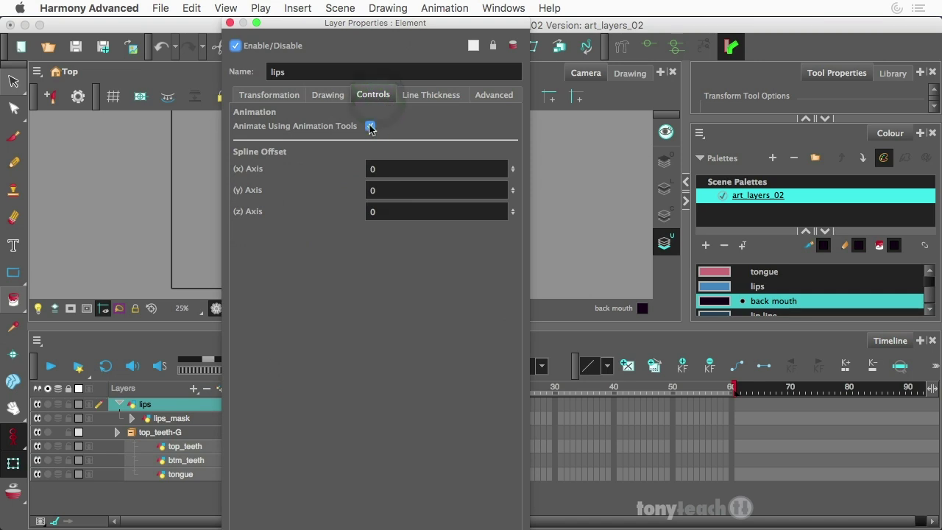
left_click(369, 127)
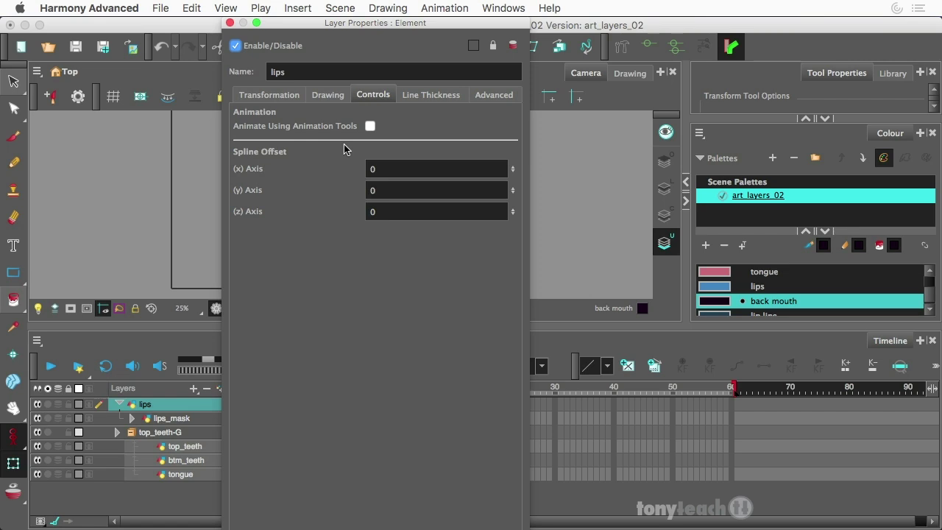
left_click(229, 23)
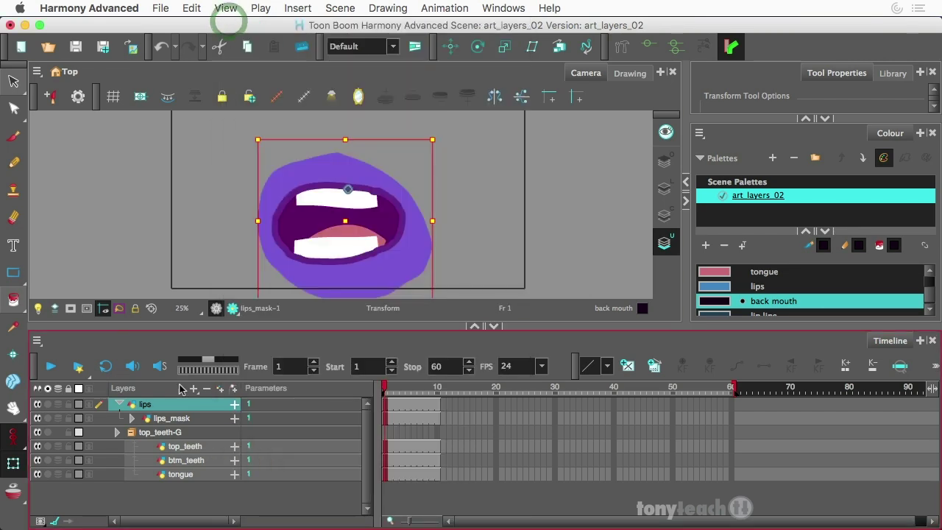
left_click(209, 420)
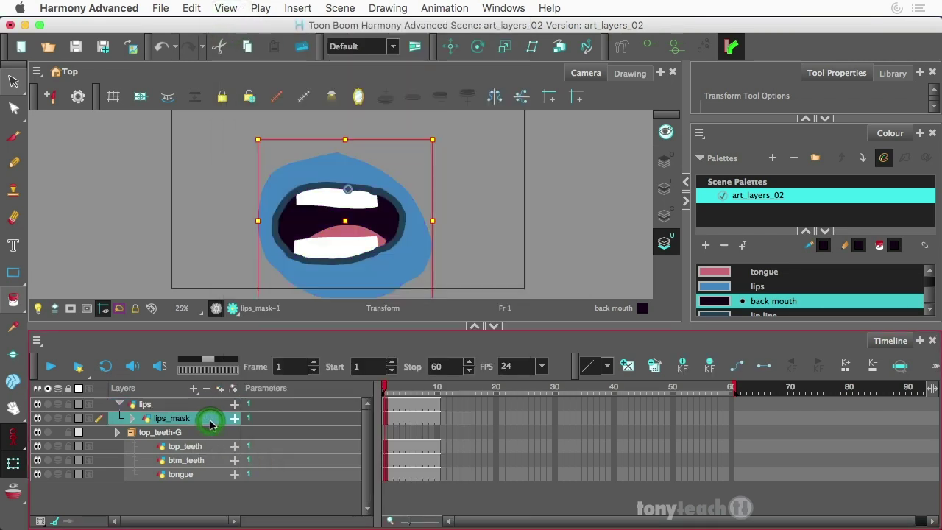
double_click(210, 420)
left_click(370, 126)
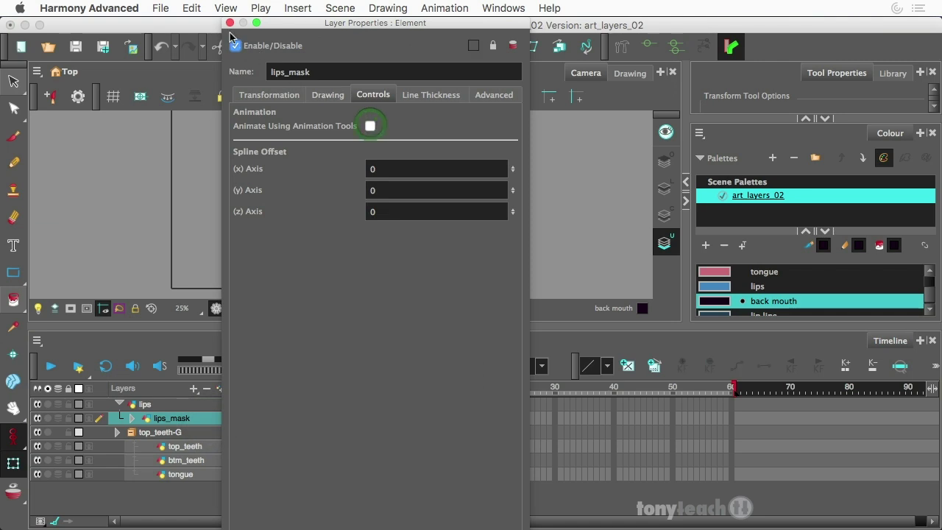
left_click(230, 23)
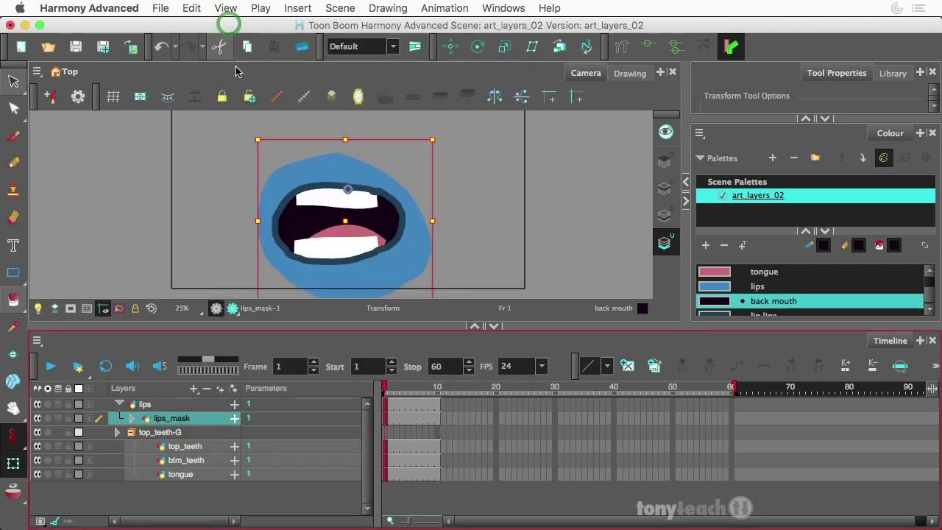
Turn off Animate Using Animation Tools for the top_teeth and btm_teeth layers.
left_click(214, 448)
double_click(213, 448)
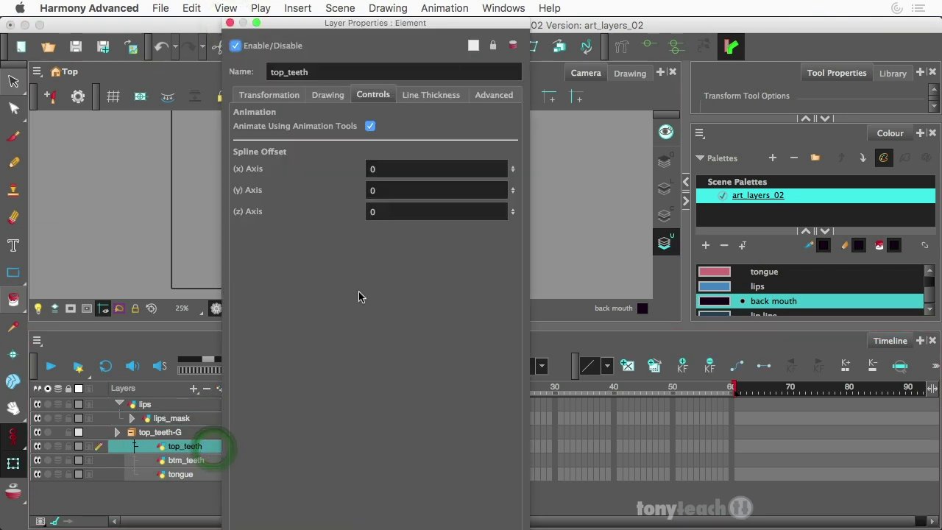
left_click(368, 125)
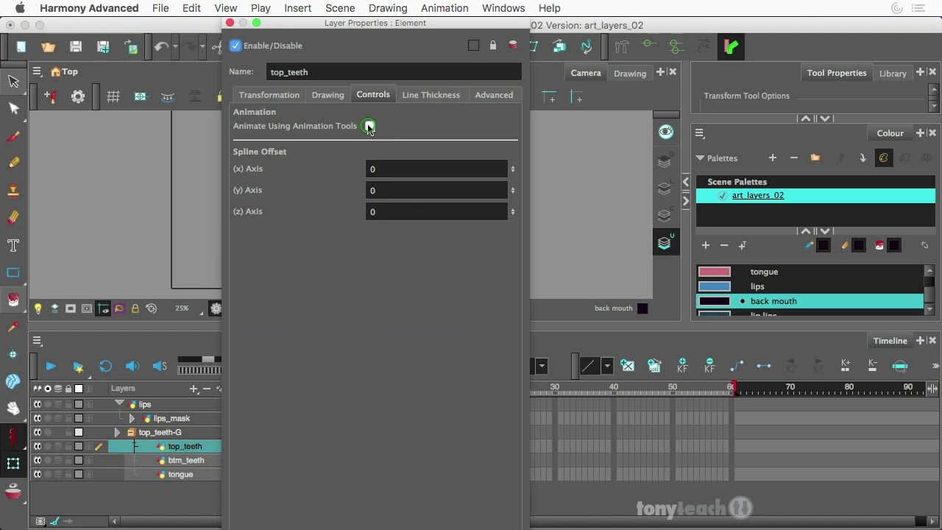
left_click(229, 23)
double_click(199, 460)
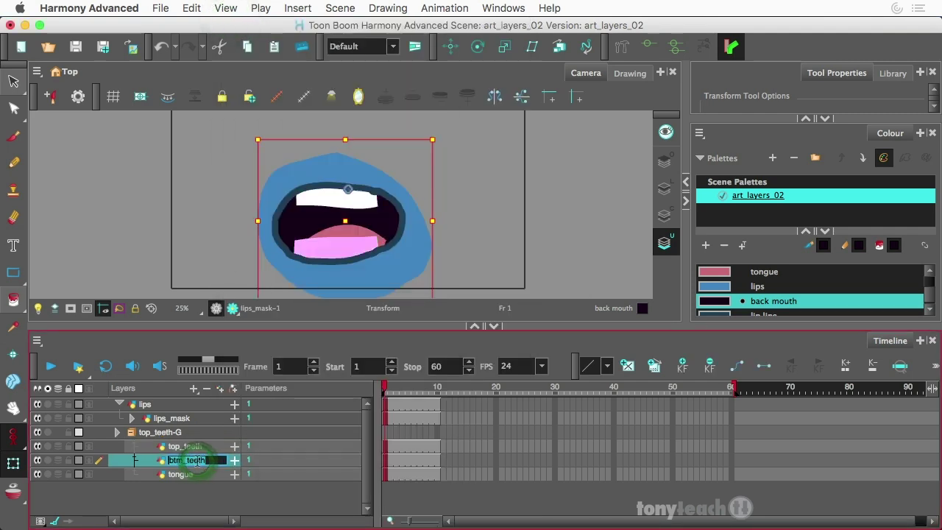
left_click(216, 461)
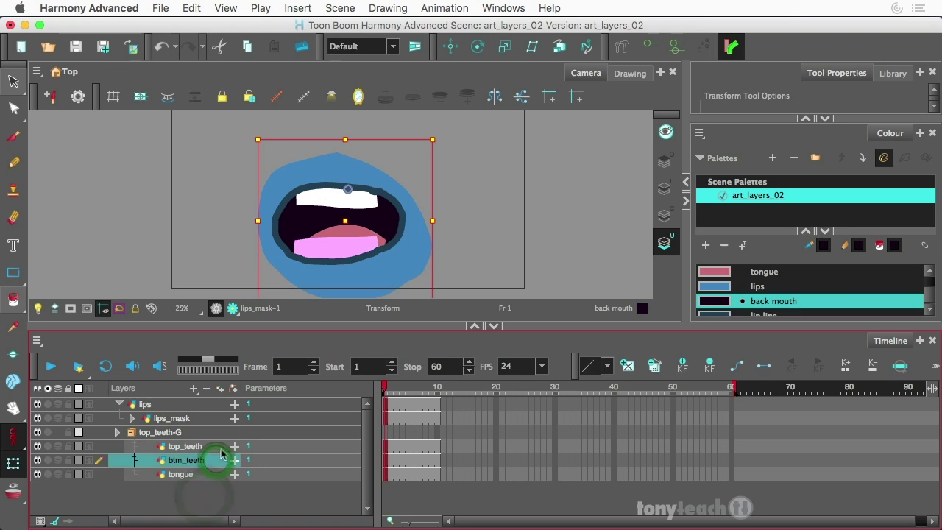
double_click(215, 461)
left_click(370, 126)
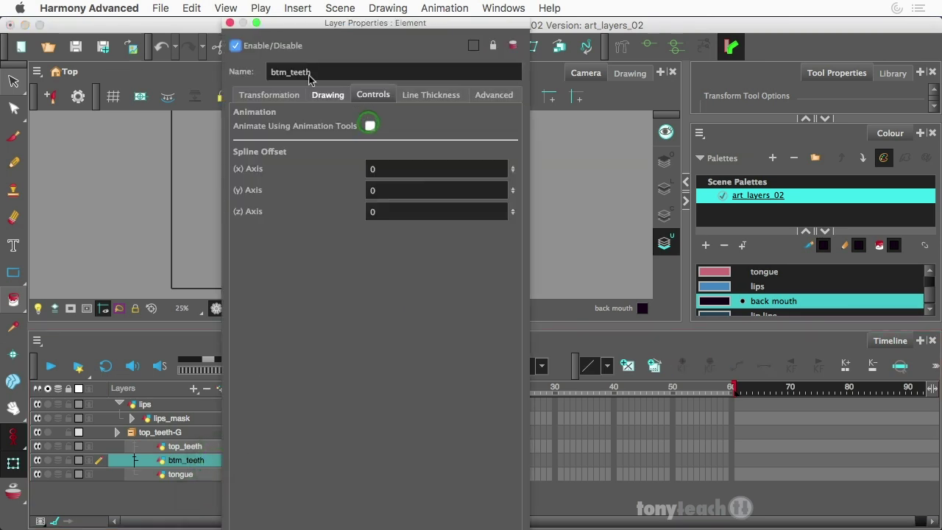
left_click(228, 23)
Turn off Animate Using Animation Tools for the tongue layer.
left_click(197, 474)
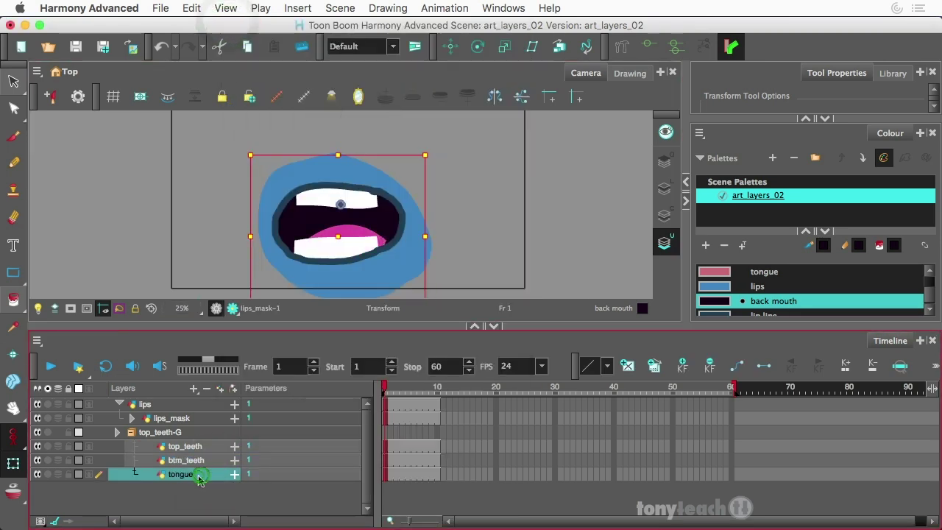
left_click(212, 498)
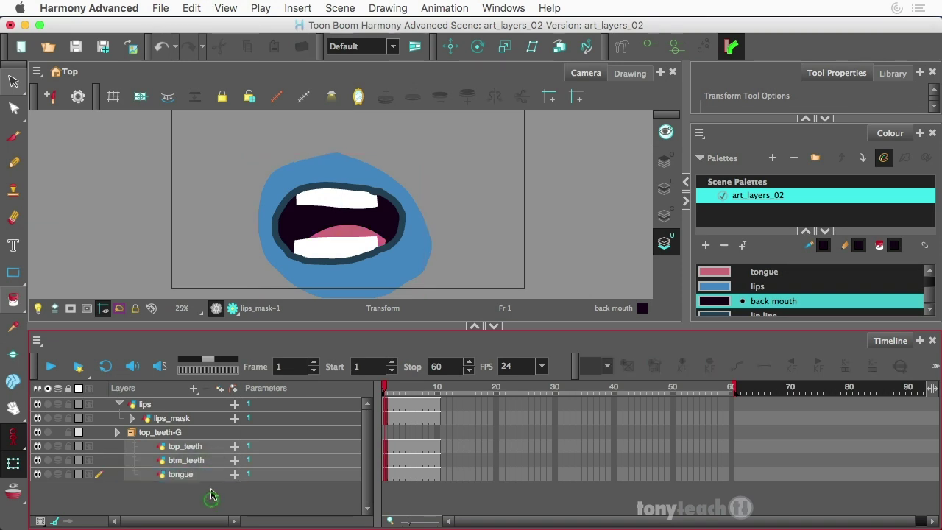
left_click(219, 477)
double_click(218, 476)
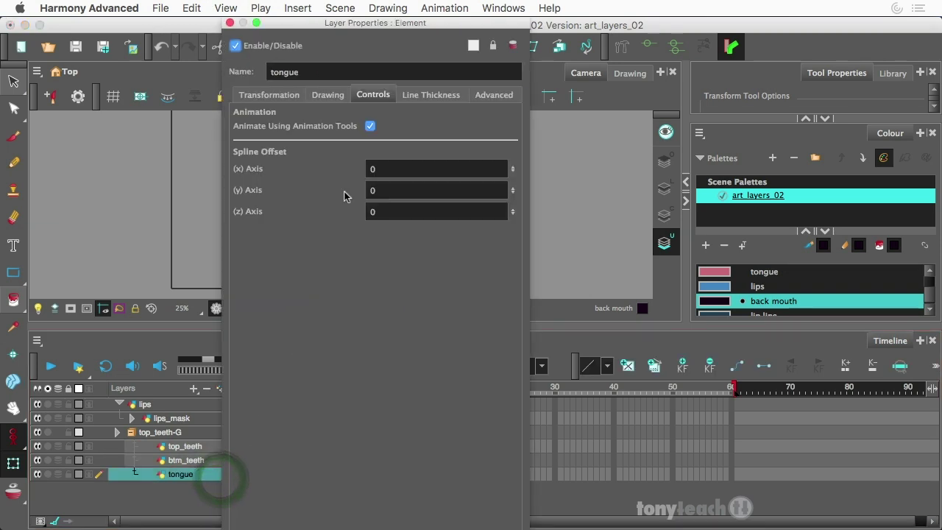
left_click(370, 126)
left_click(370, 126)
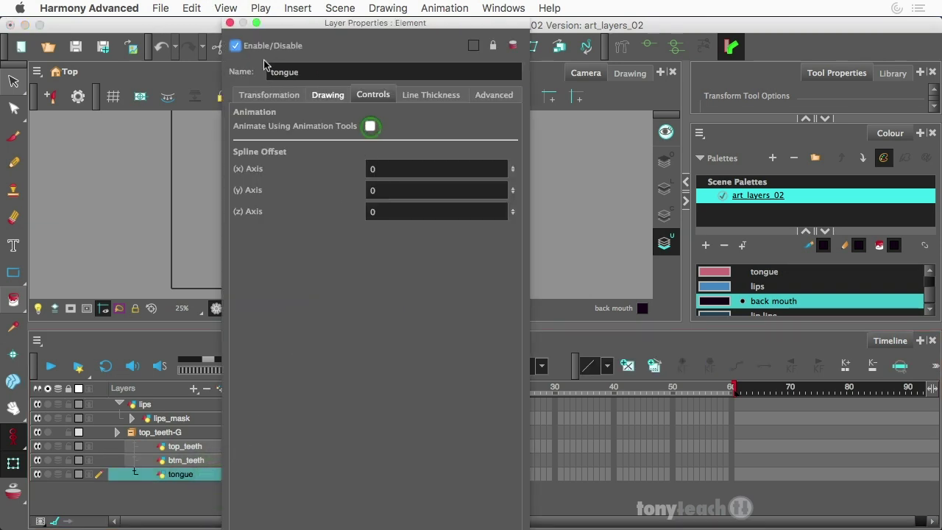
left_click(229, 23)
Add a lips-P peg parenting the lips layer.
left_click(177, 404)
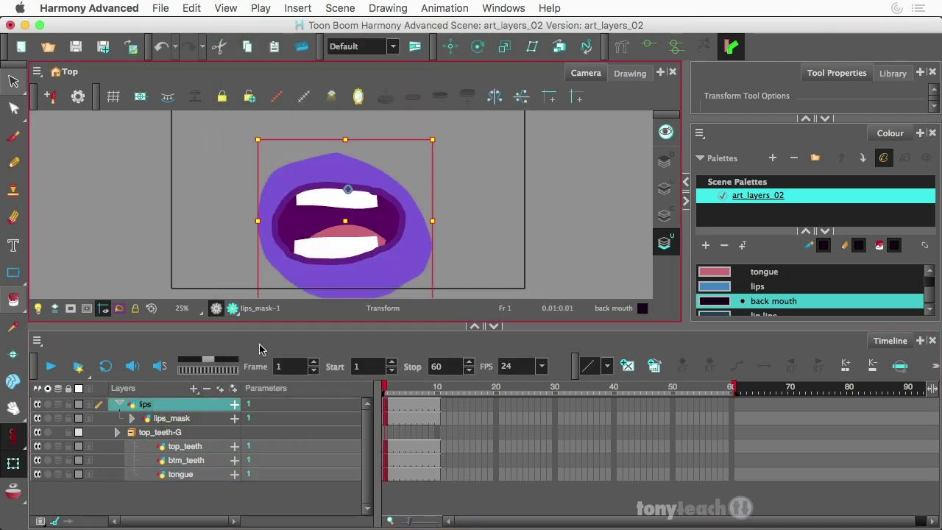
left_click(231, 392)
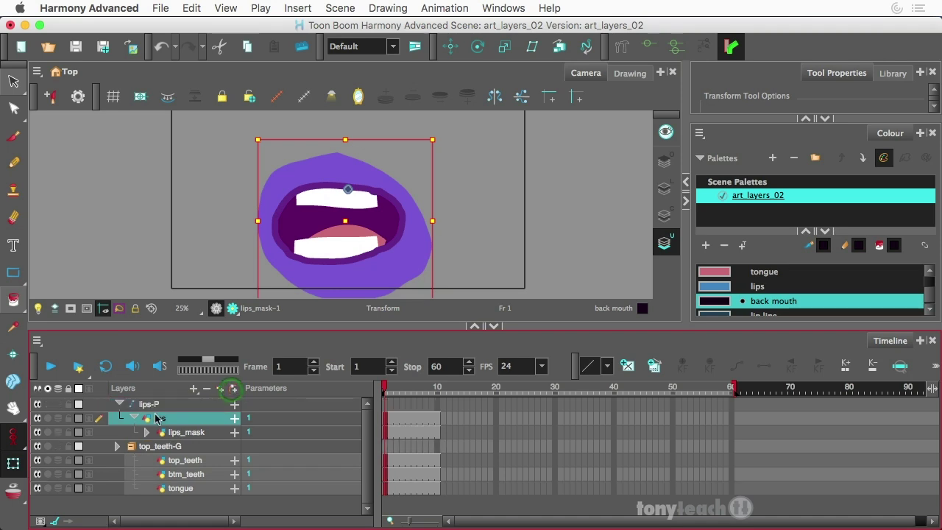
left_click(131, 418)
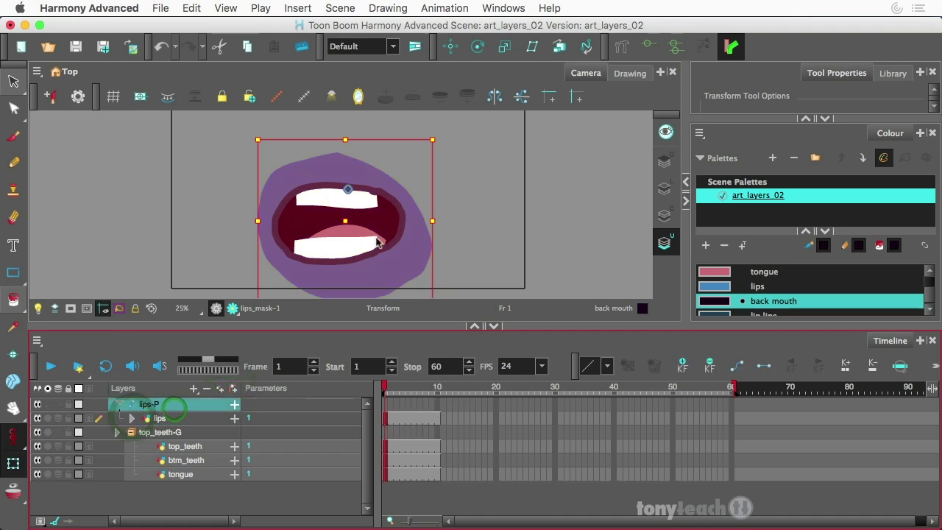
On the lips-P peg, squash the lips slightly vertically and tilt them a little clockwise.
key("2")
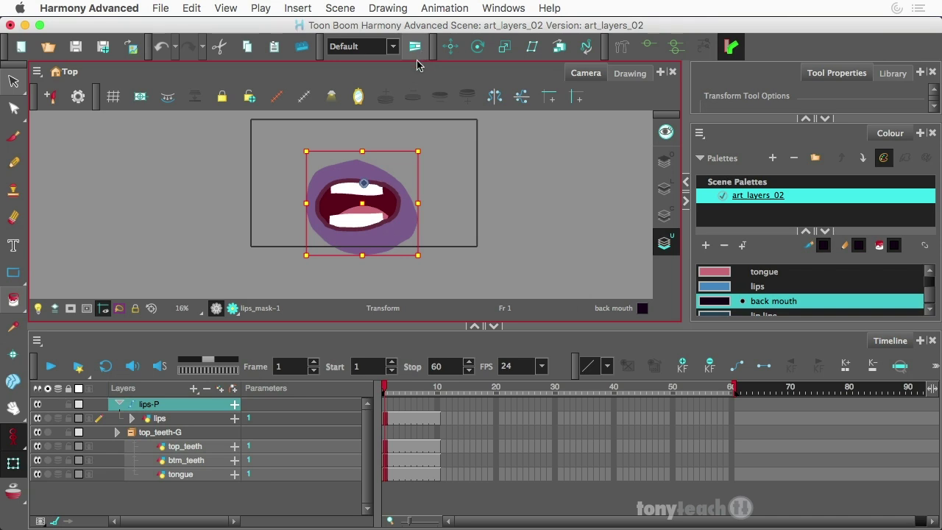
left_click(451, 47)
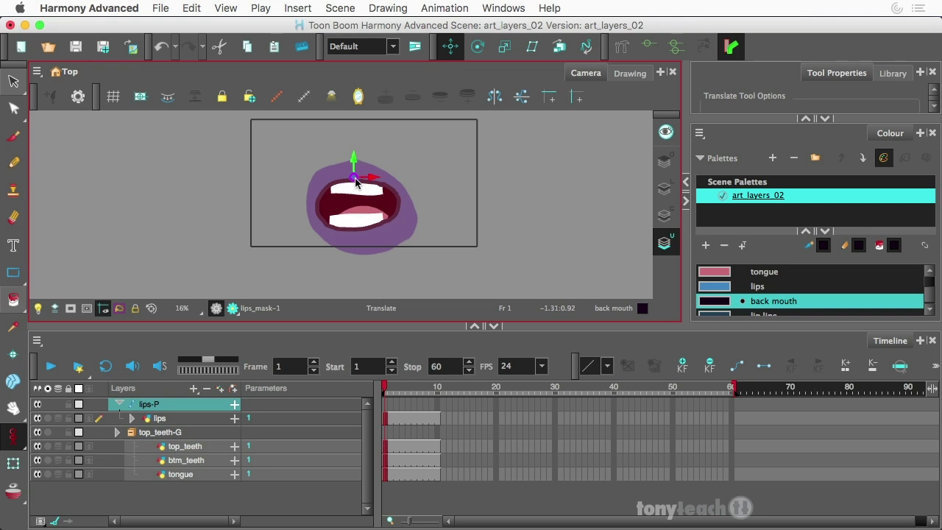
left_click(234, 369)
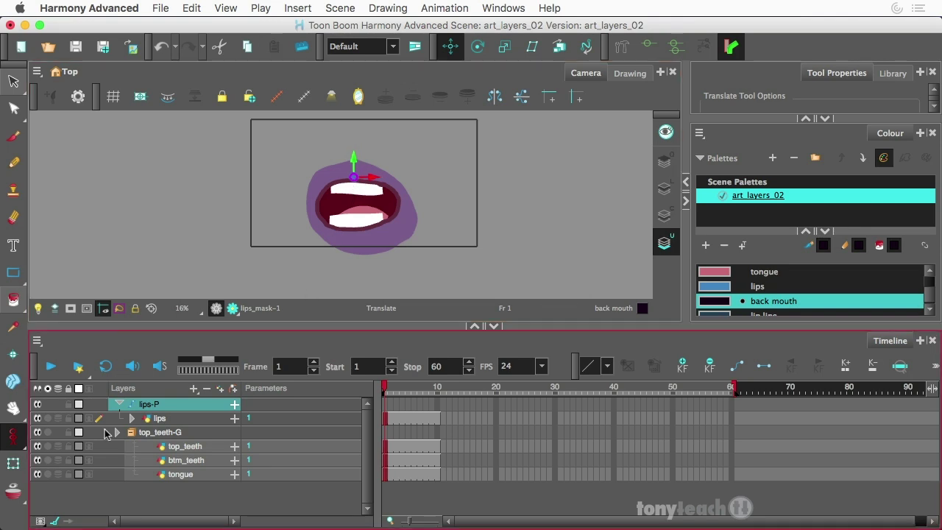
key("shift+t")
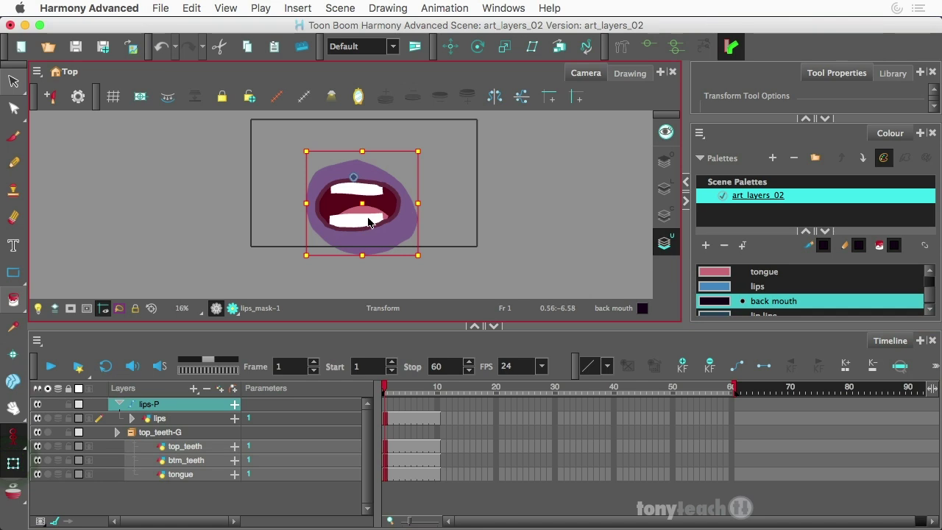
scroll(351, 216, "up", 1)
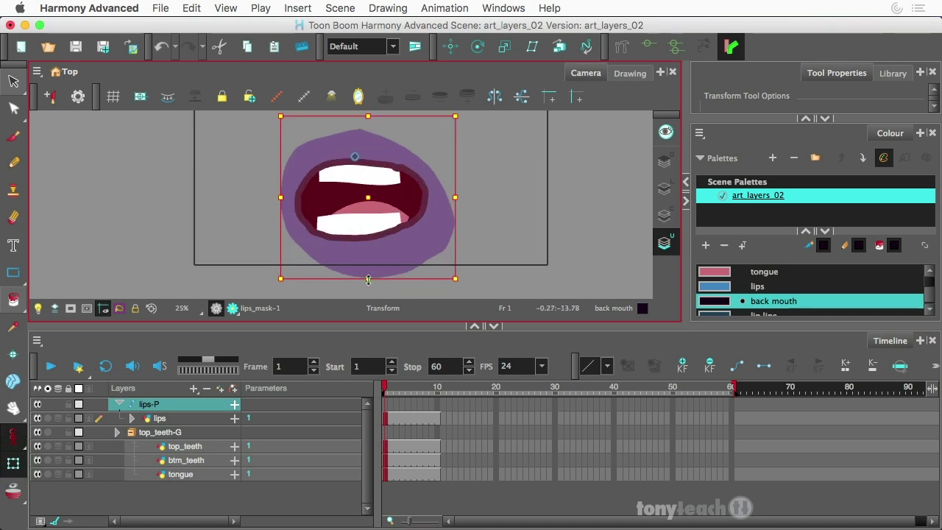
mouse_move(367, 279)
left_mouse_down()
mouse_move(364, 237)
mouse_move(362, 265)
left_mouse_up()
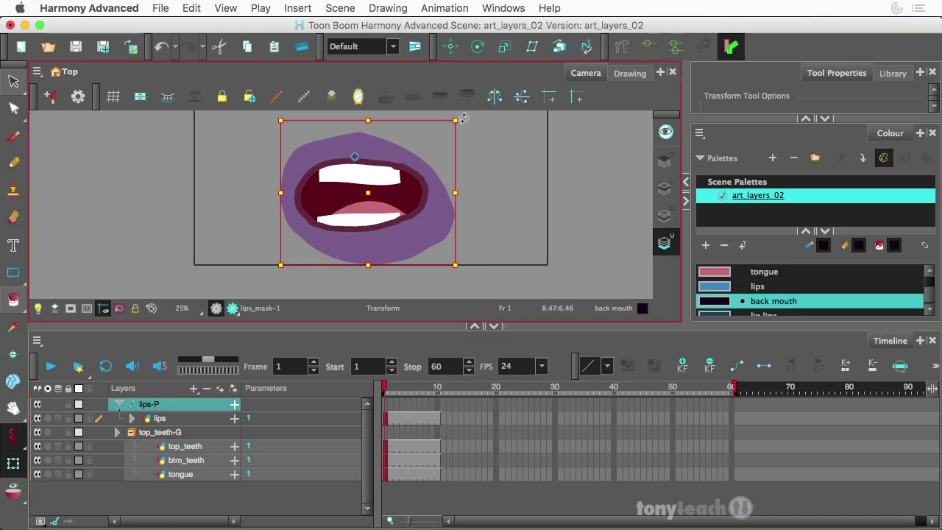
mouse_move(463, 118)
left_mouse_down()
mouse_move(471, 117)
mouse_move(465, 123)
left_mouse_up()
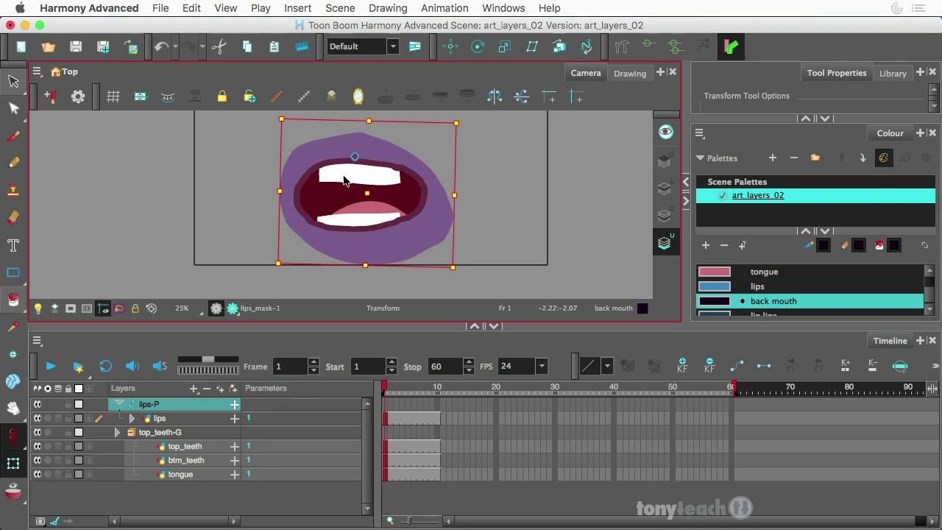
left_click(221, 366)
Add a tongue-P peg parenting the tongue layer and test moving it.
left_click(193, 475)
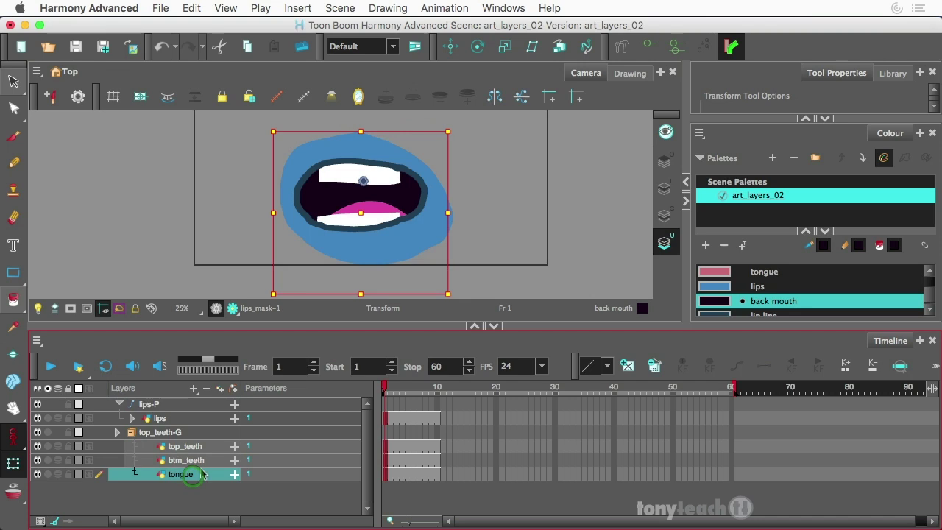
left_click(230, 389)
left_click(397, 212)
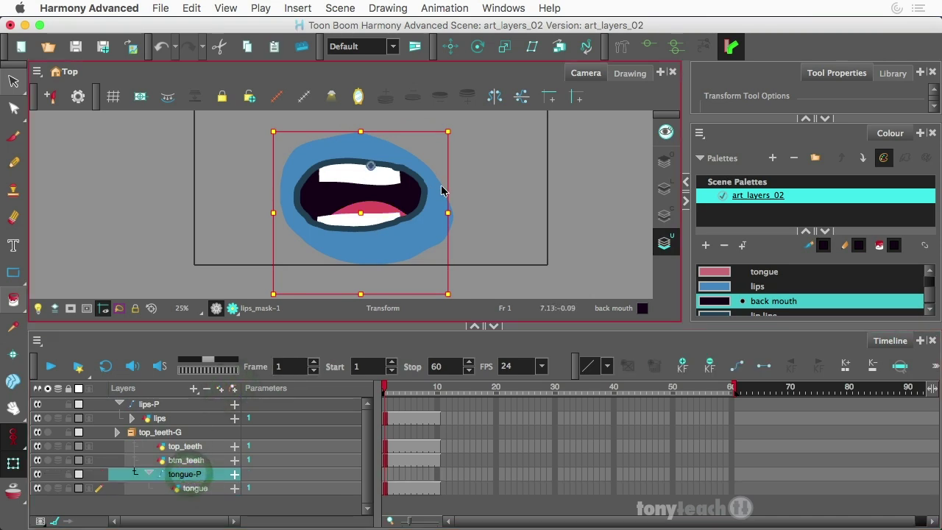
scroll(441, 192, "down", 2)
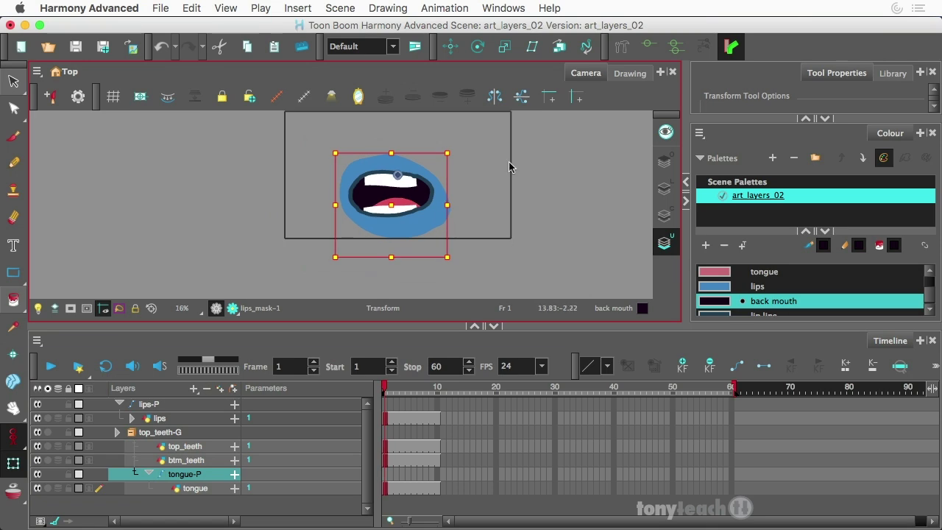
left_click(451, 46)
mouse_move(393, 212)
left_mouse_down()
mouse_move(382, 210)
mouse_move(386, 197)
mouse_move(397, 213)
left_mouse_up()
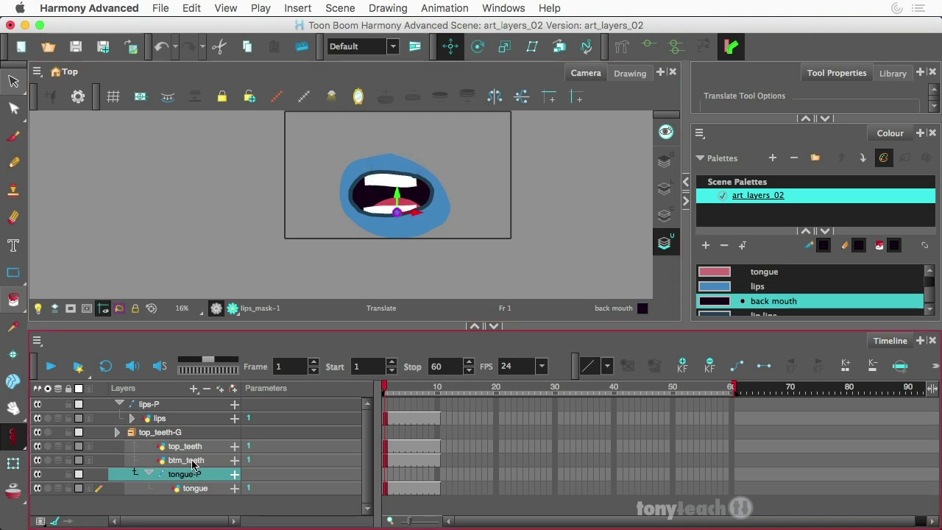
Add a btm_teeth-P peg with its pivot on the lower teeth, then collapse the pegs.
left_click_drag(193, 465, 189, 461)
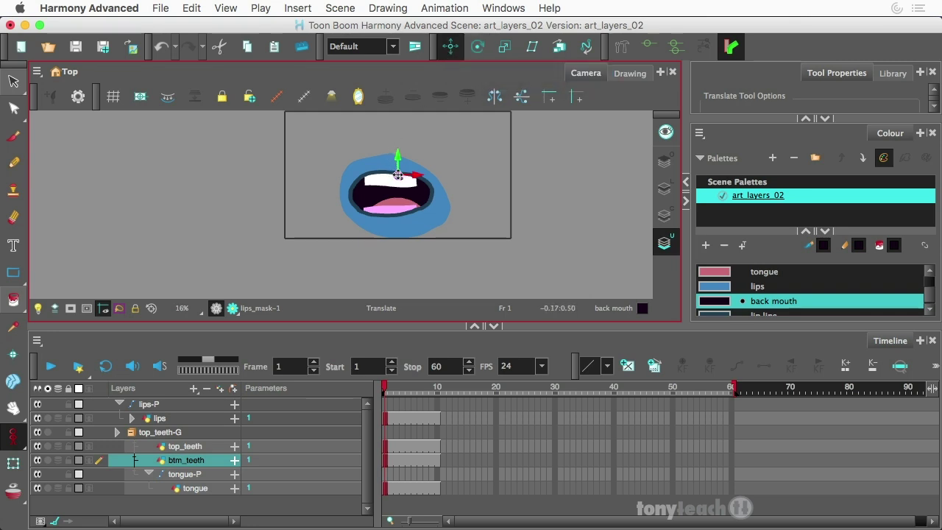
left_click(231, 389)
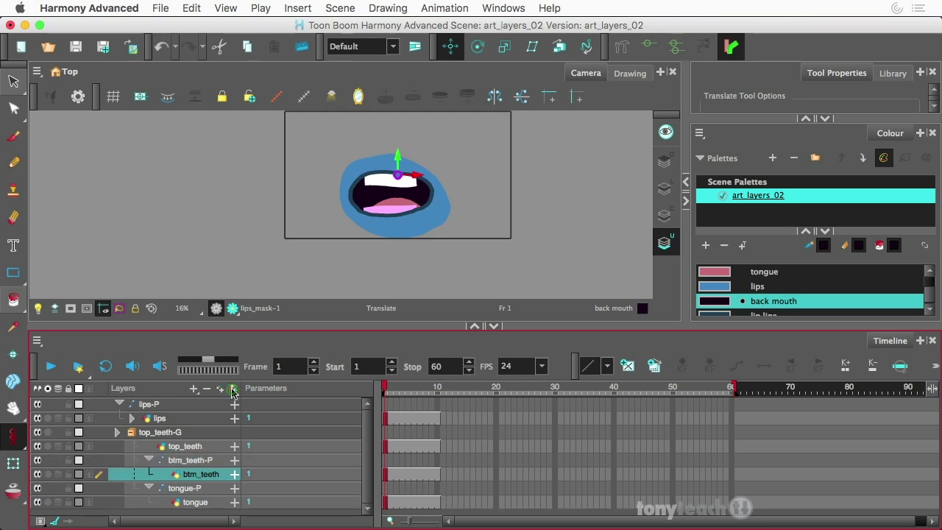
left_click(193, 459)
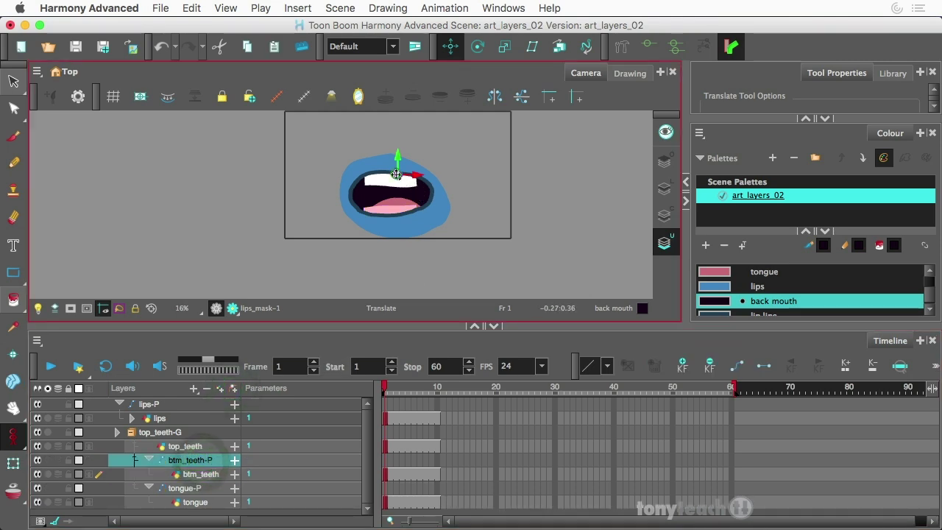
left_click_drag(396, 174, 390, 217)
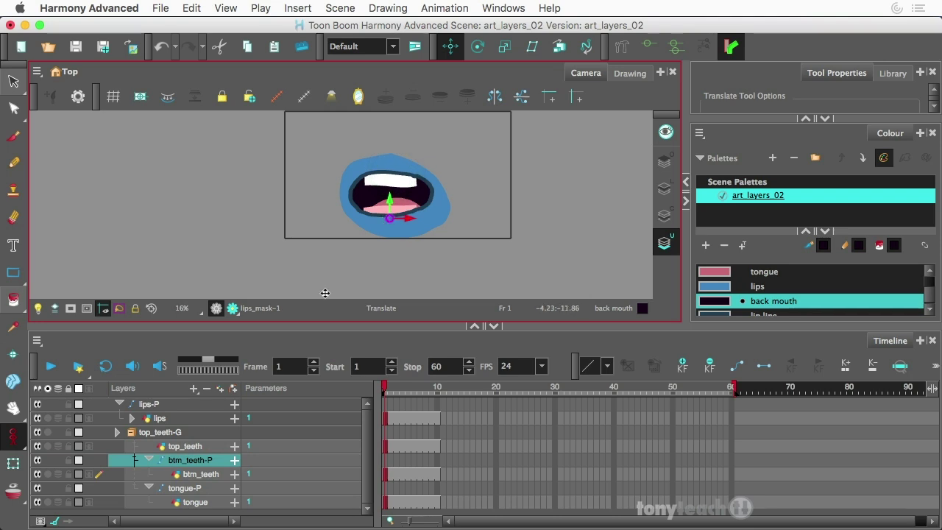
left_click(142, 461)
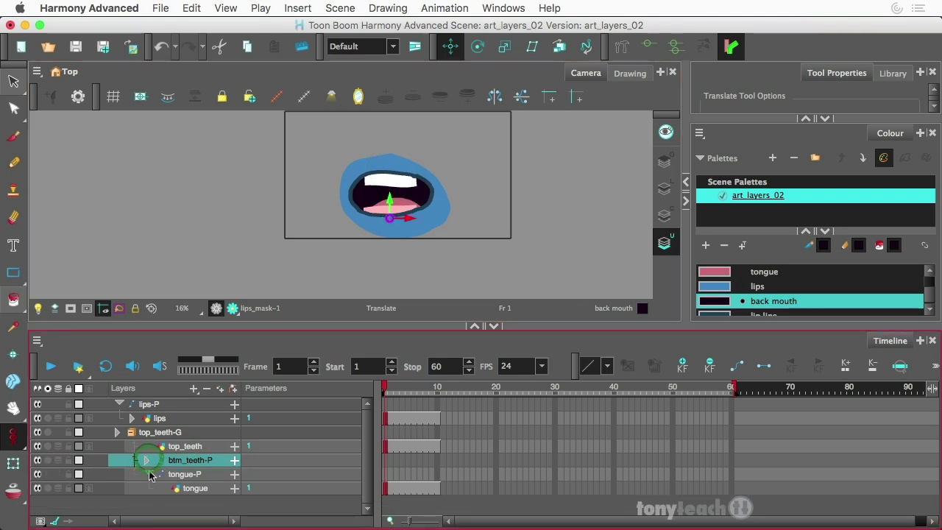
left_click(147, 474)
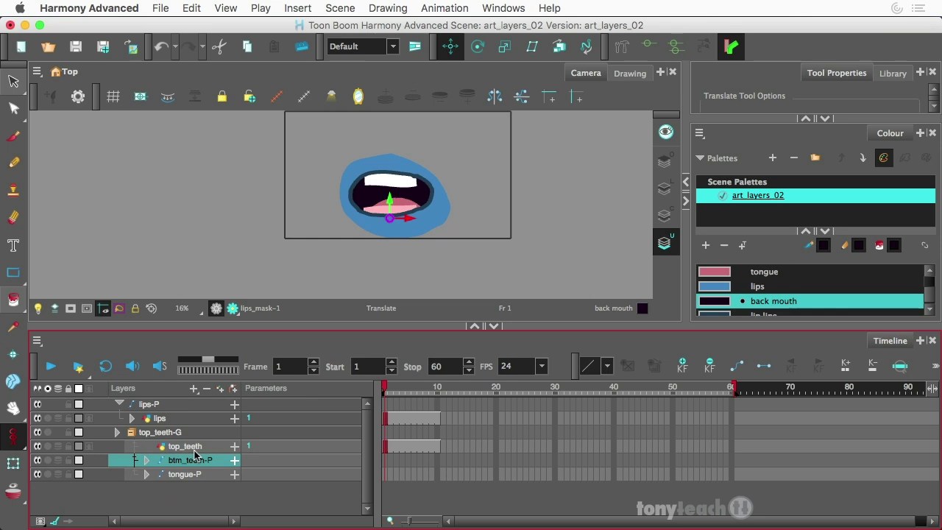
Add a top_teeth-P peg for top_teeth and shift its pivot slightly left.
left_click(431, 228)
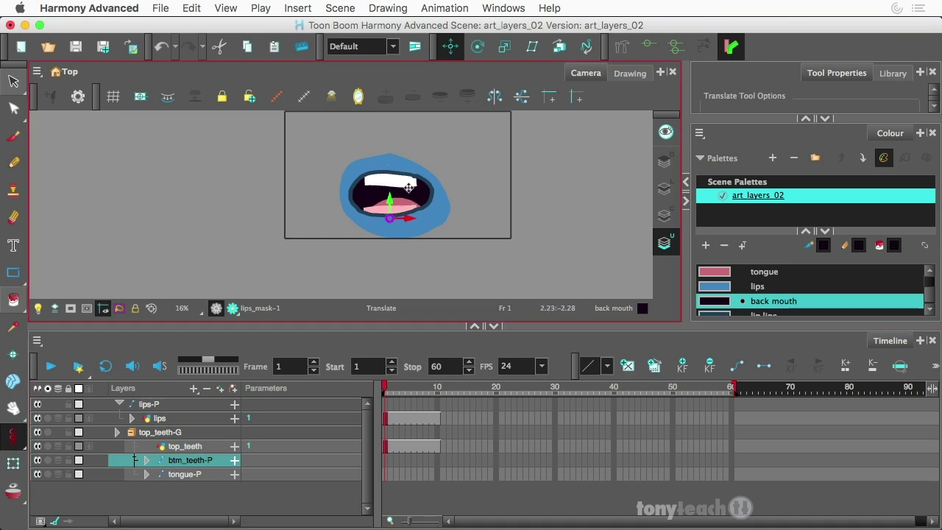
left_click(205, 460)
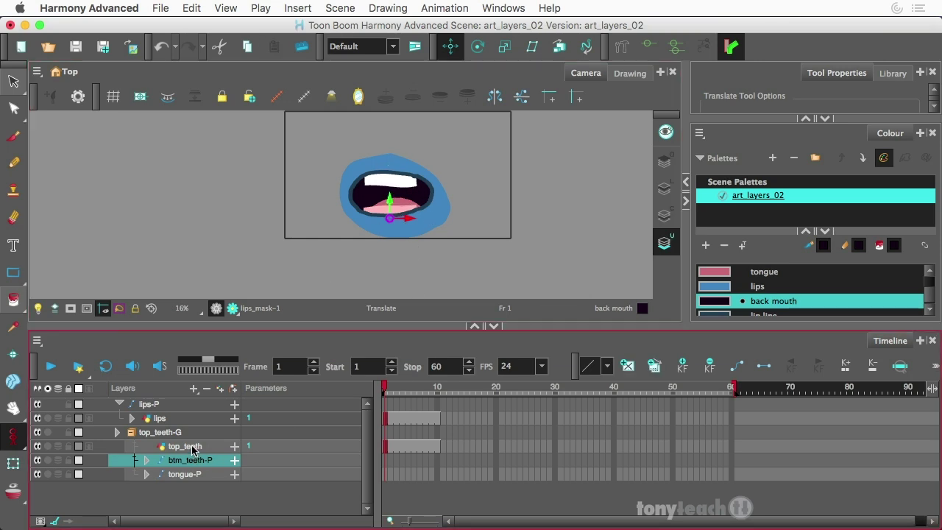
left_click(196, 447)
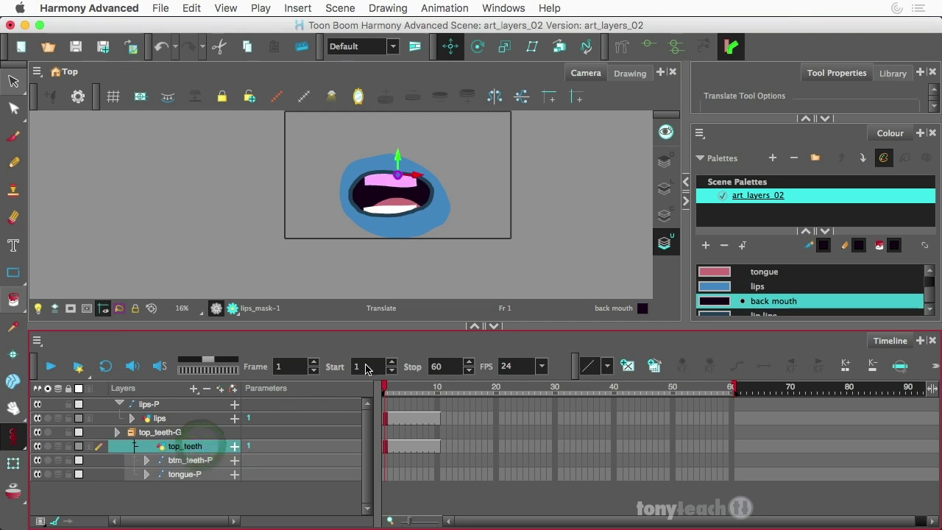
left_click(446, 264)
left_click(242, 373)
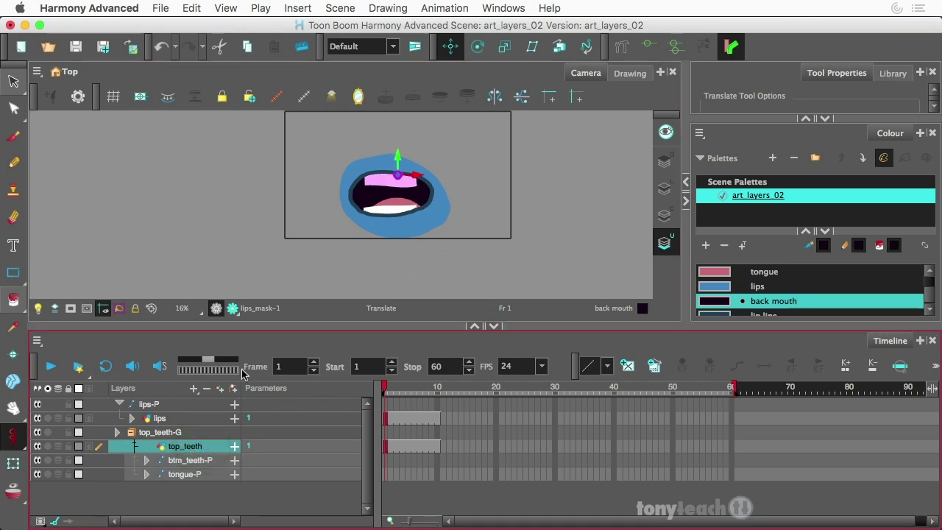
left_click(233, 389)
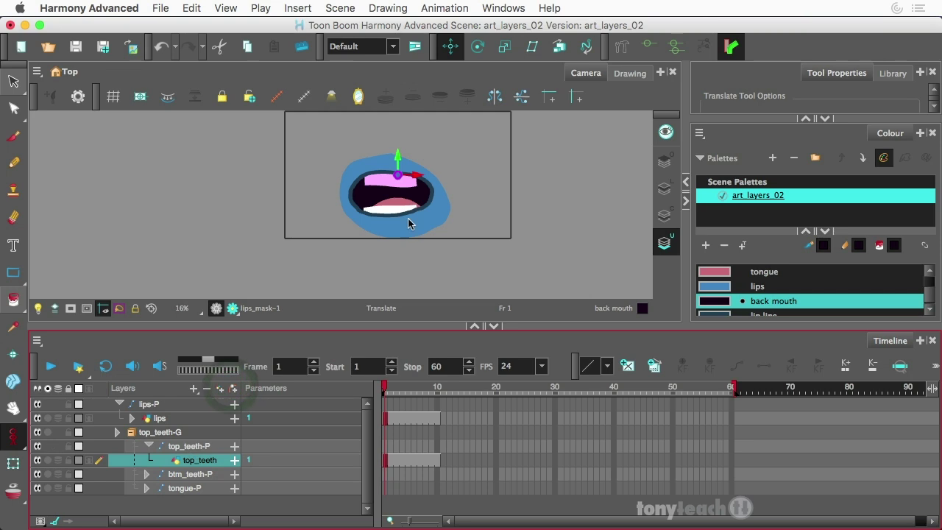
left_click(428, 80)
left_click_drag(401, 177, 392, 177)
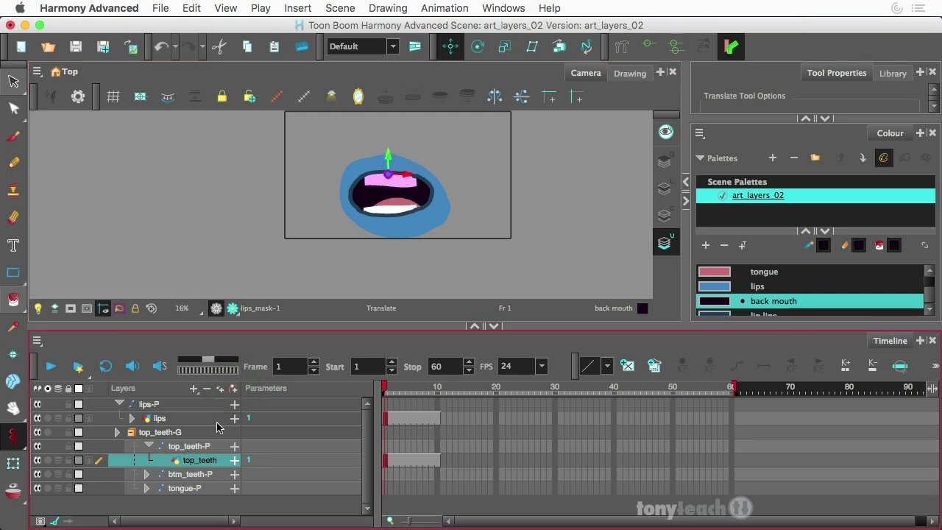
left_click(148, 447)
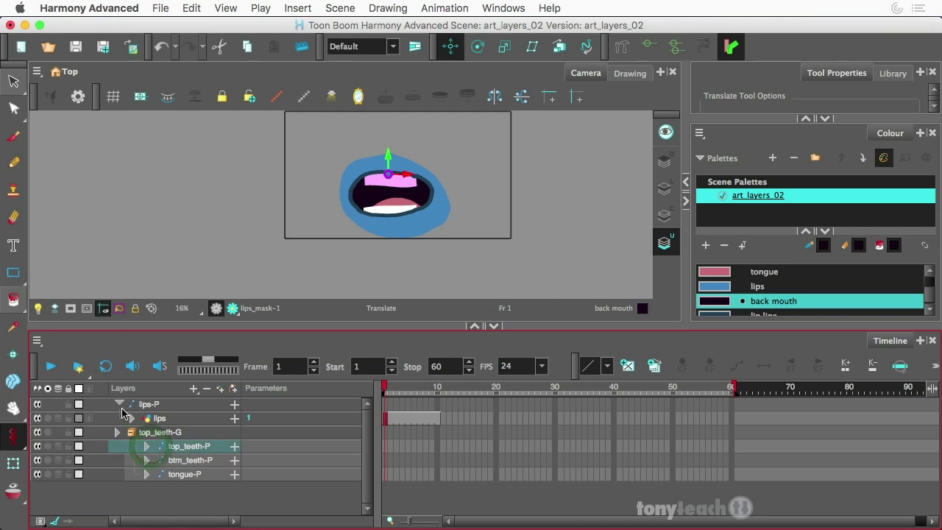
Collapse lips-P and stretch the lips-P peg taller from its bottom handle, undoing a trial stretch.
left_click(118, 404)
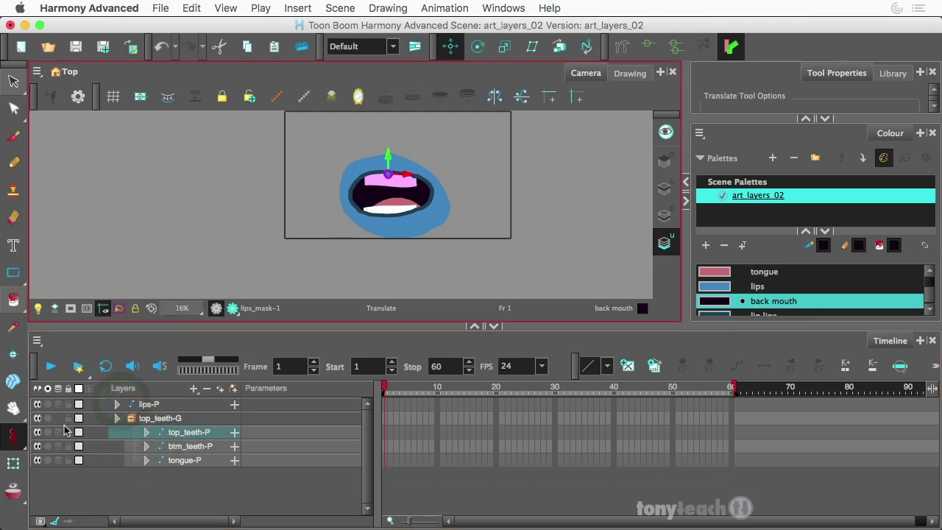
left_click(13, 462)
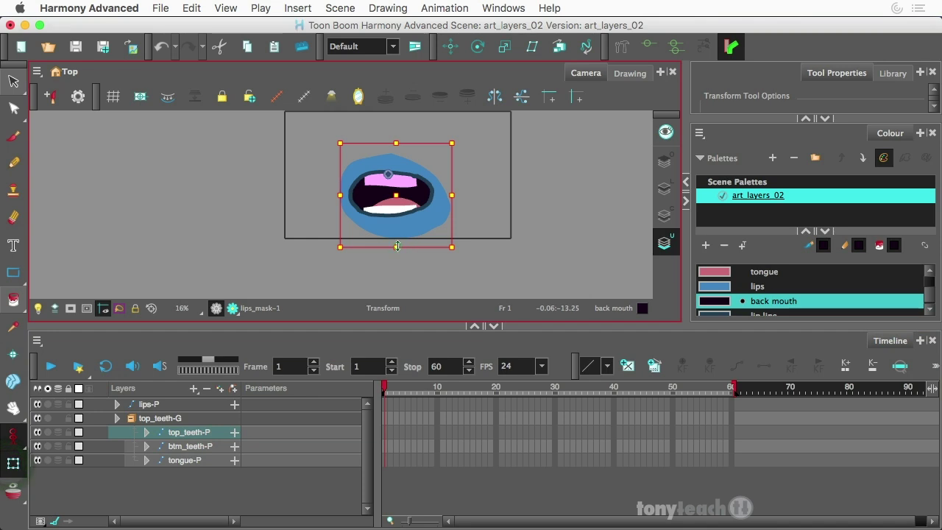
mouse_move(396, 247)
left_mouse_down()
mouse_move(396, 287)
mouse_move(398, 263)
left_mouse_up()
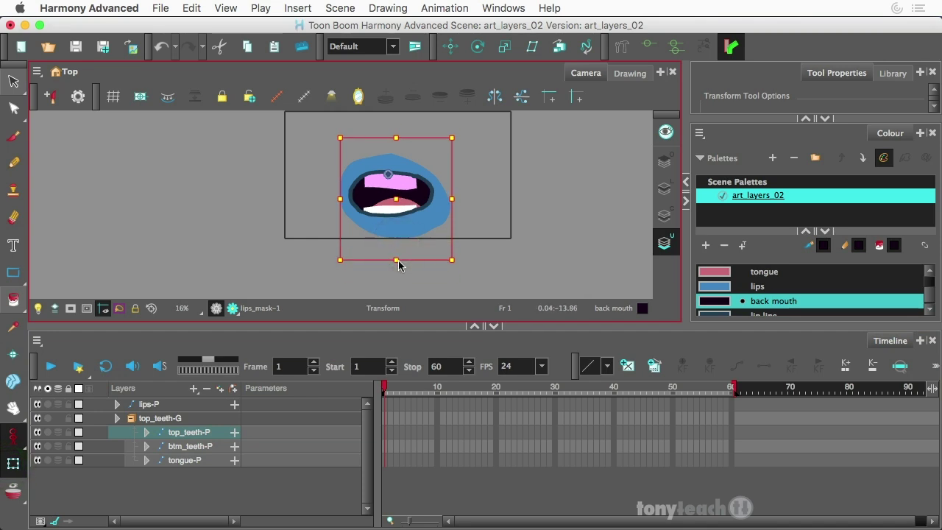
key("super+z")
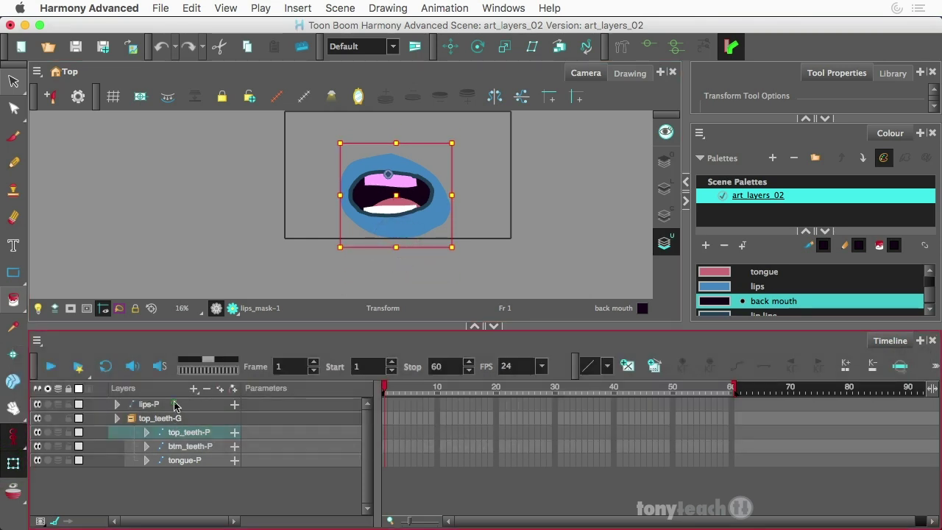
left_click(175, 406)
mouse_move(395, 254)
left_mouse_down()
mouse_move(391, 260)
mouse_move(386, 211)
mouse_move(383, 241)
left_mouse_up()
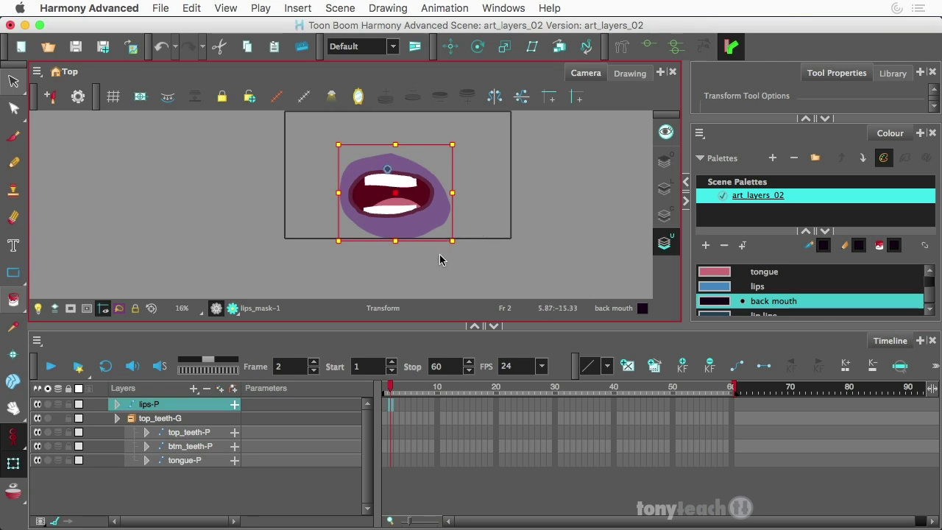
Stretch the lips a bit more vertically and expand lips-P, lips and lips_mask.
mouse_move(396, 241)
left_mouse_down()
mouse_move(395, 267)
mouse_move(395, 247)
left_mouse_up()
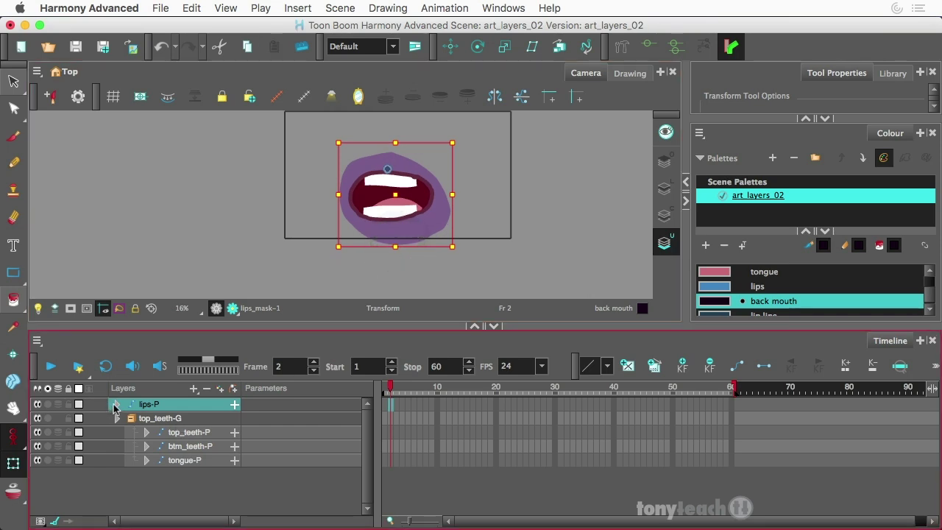
left_click(114, 405)
left_click(136, 418)
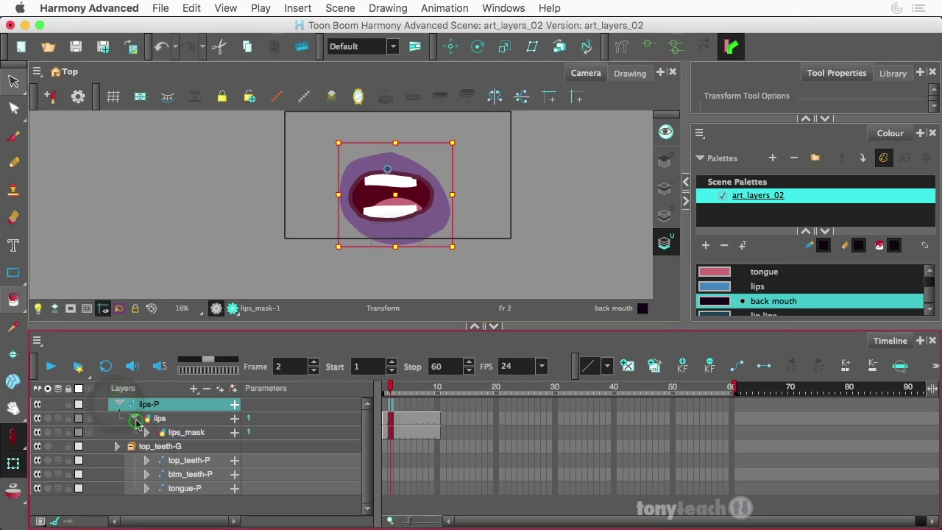
left_click(147, 432)
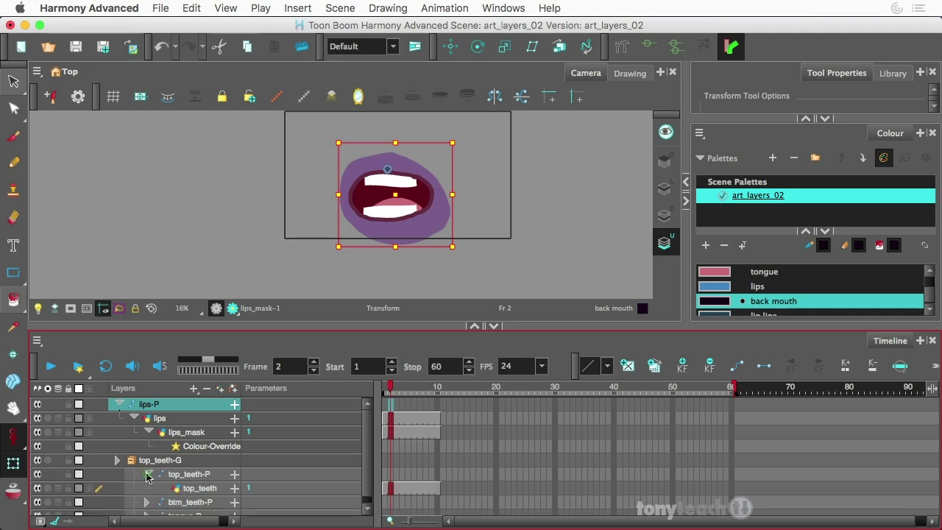
Expand top_teeth-P, tongue-P and btm_teeth-P inside top_teeth-G to show each drawing.
left_click(147, 474)
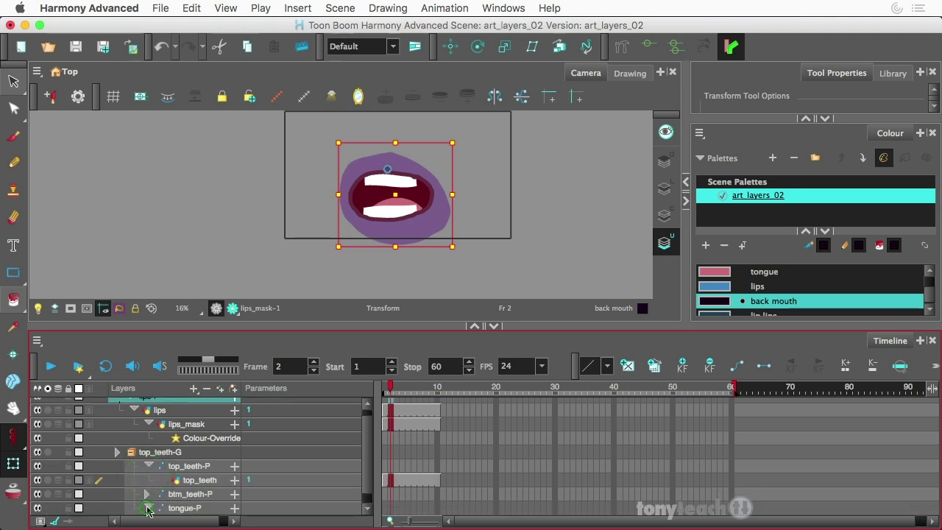
left_click(147, 507)
left_click(139, 460)
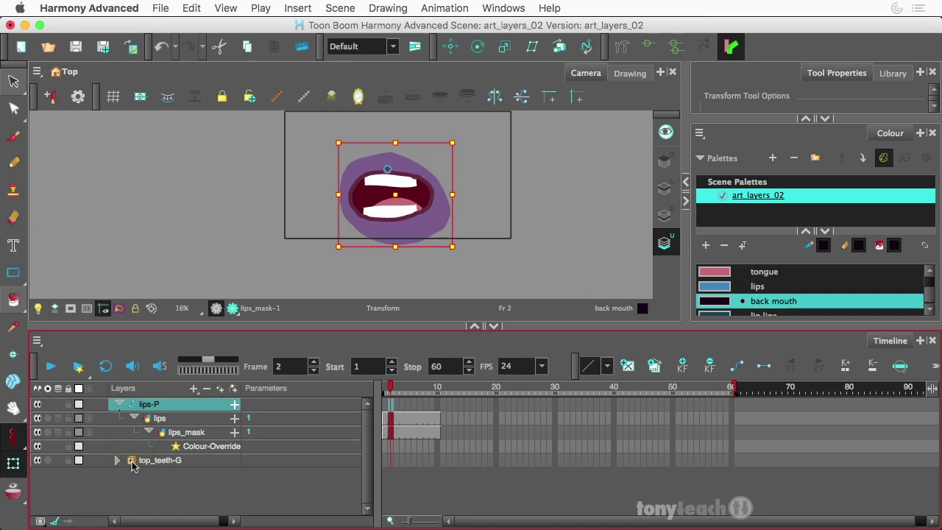
left_click(135, 463)
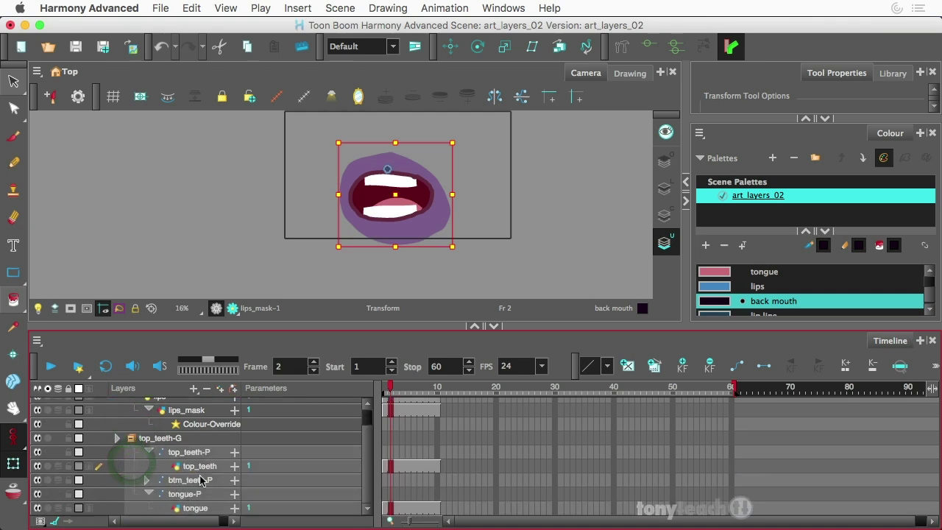
left_click(147, 480)
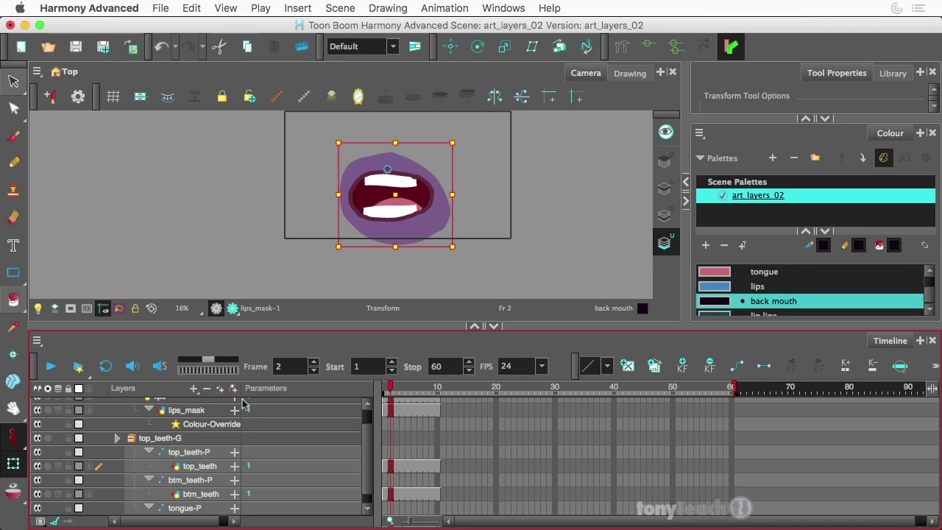
left_click_drag(389, 392, 426, 389)
left_click(367, 318)
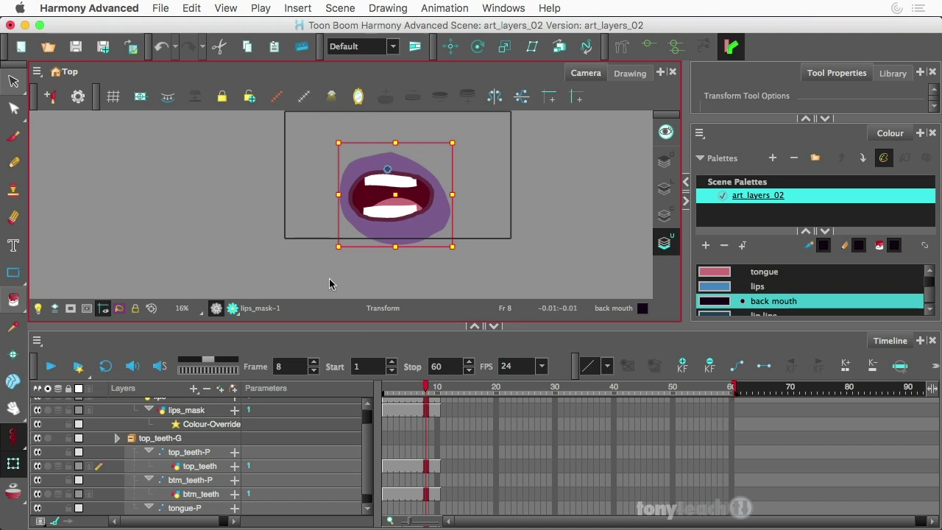
scroll(376, 180, "up", 3)
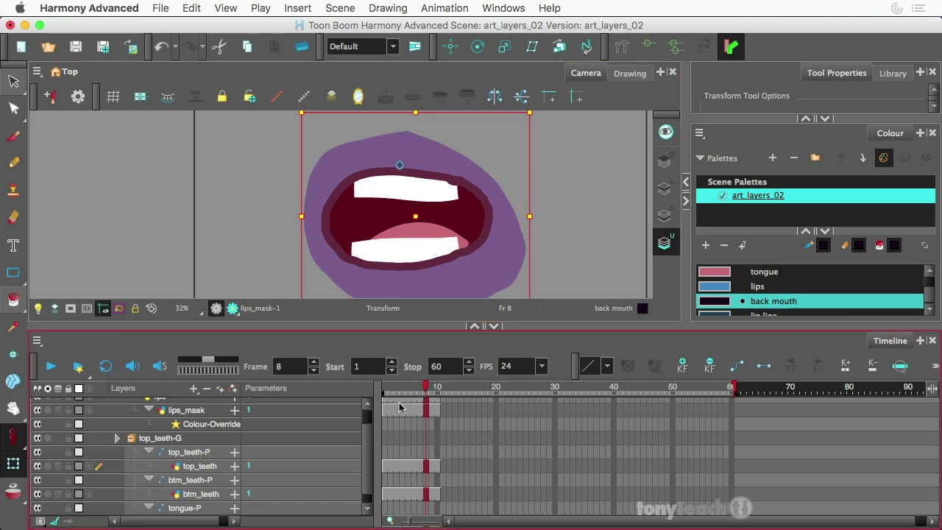
left_click_drag(393, 392, 384, 392)
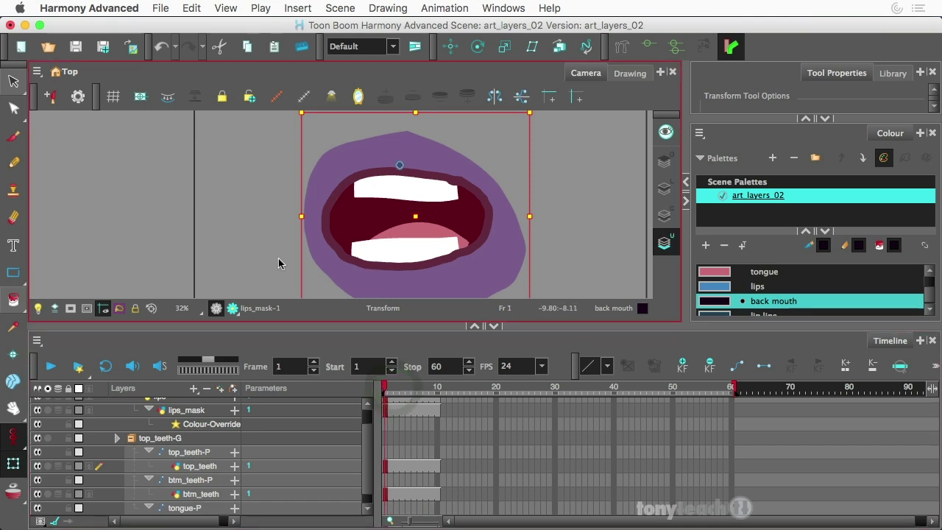
scroll(279, 261, "down", 2)
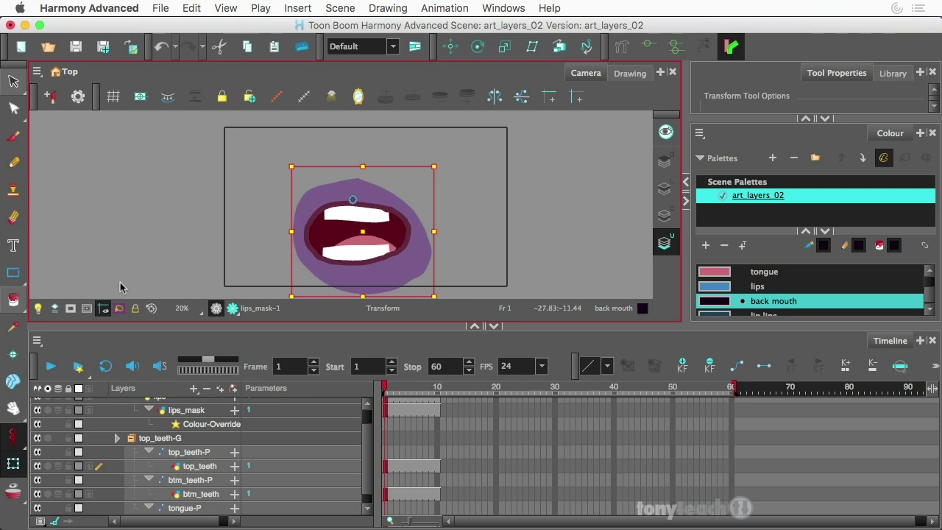